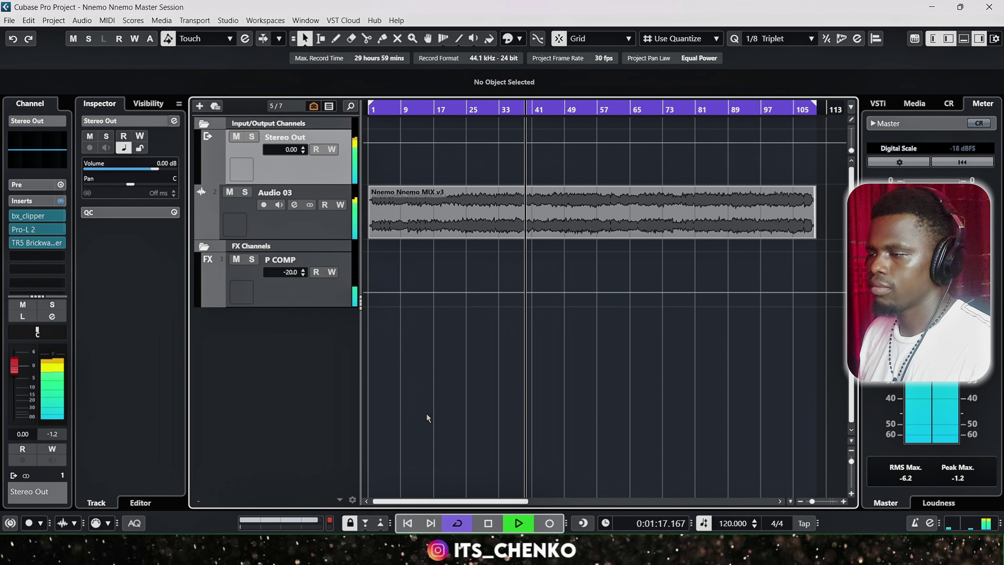
Stop playback and bypass all inserts on the Stereo Out channel.
{"action": "key", "text": "space"}
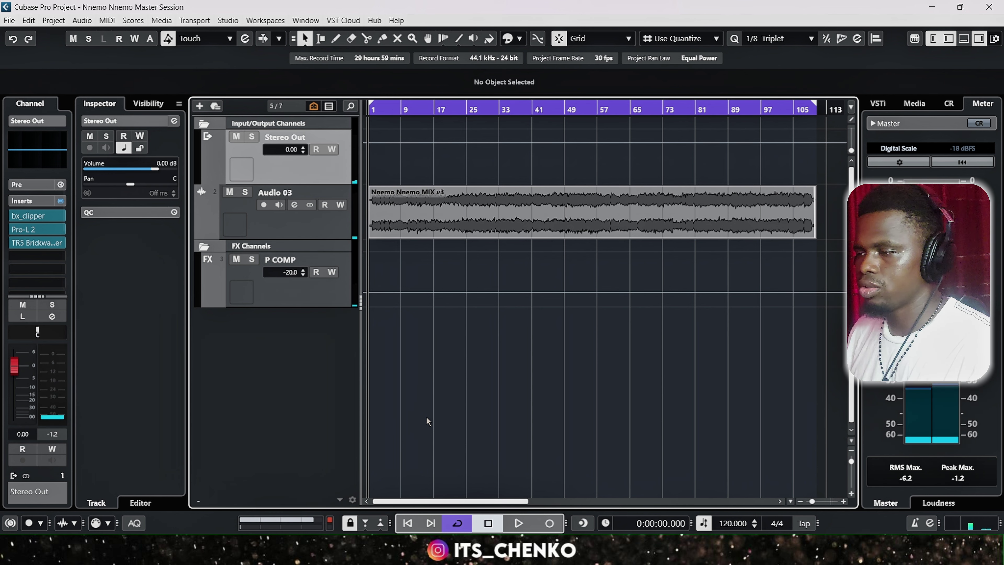
{"action": "left_click", "coordinate": [308, 215]}
{"action": "left_click", "coordinate": [325, 174]}
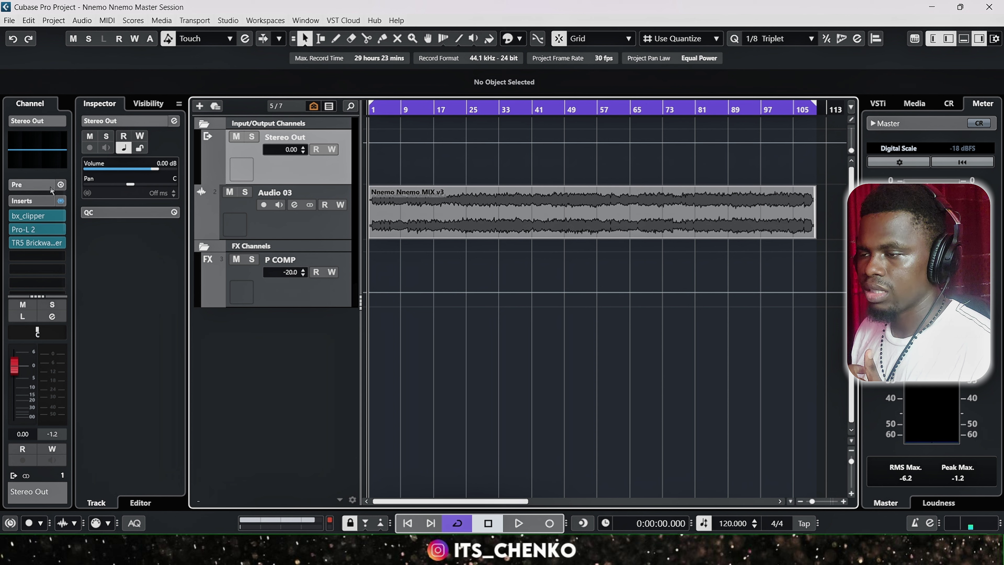
{"action": "left_click", "coordinate": [61, 200]}
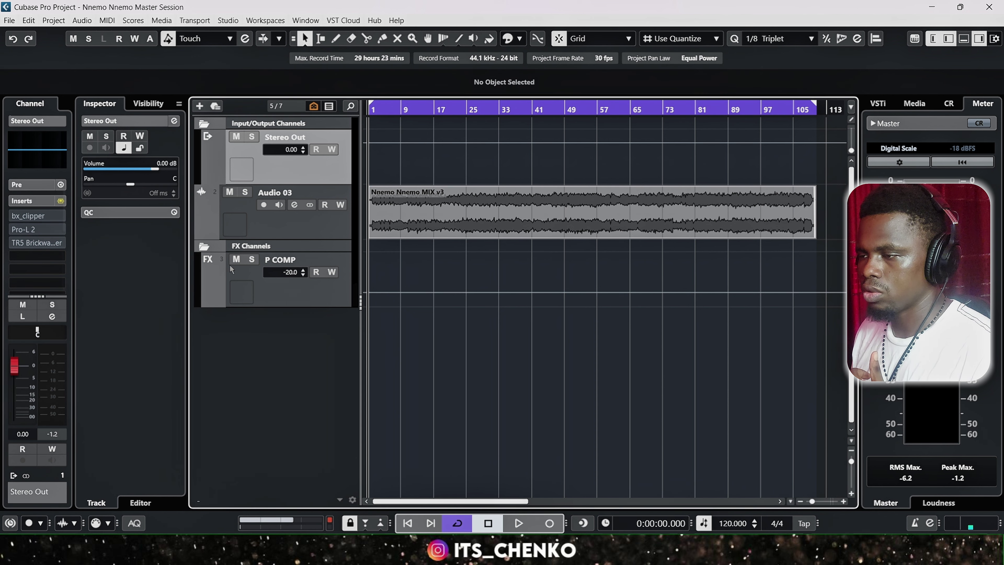
Bypass all inserts on the P COMP FX channel and mute that channel.
{"action": "left_click", "coordinate": [275, 300]}
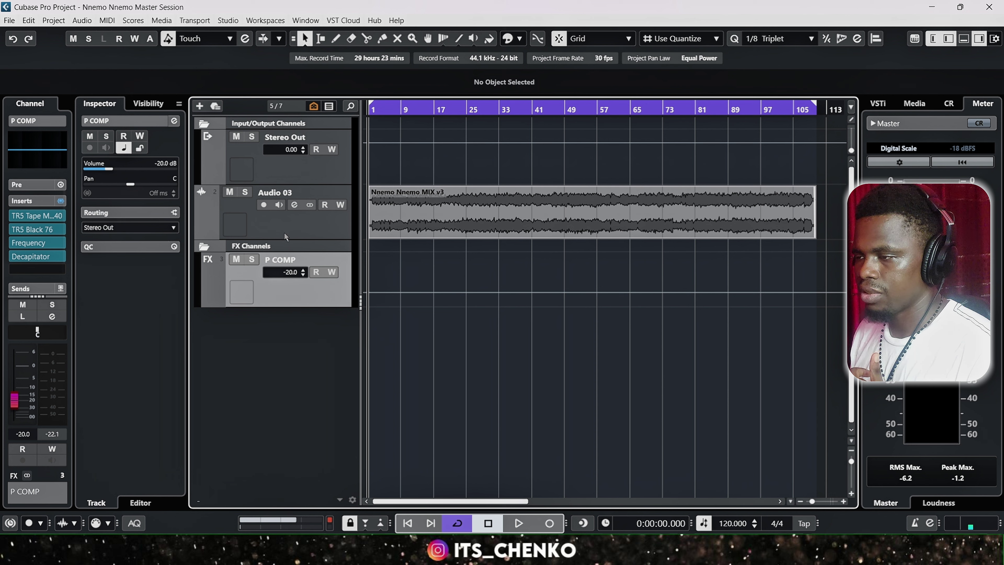
{"action": "left_click", "coordinate": [288, 222]}
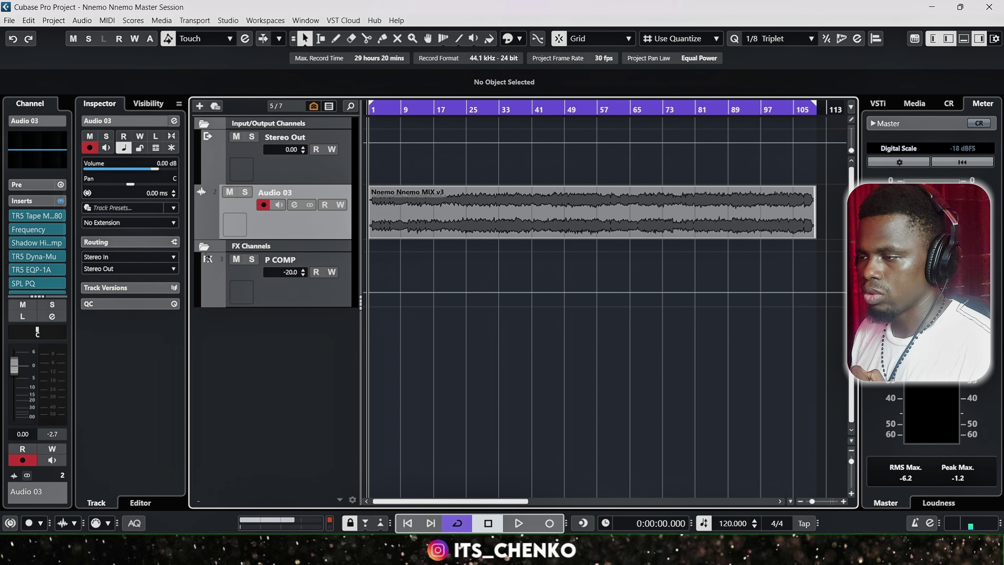
{"action": "left_click", "coordinate": [320, 292]}
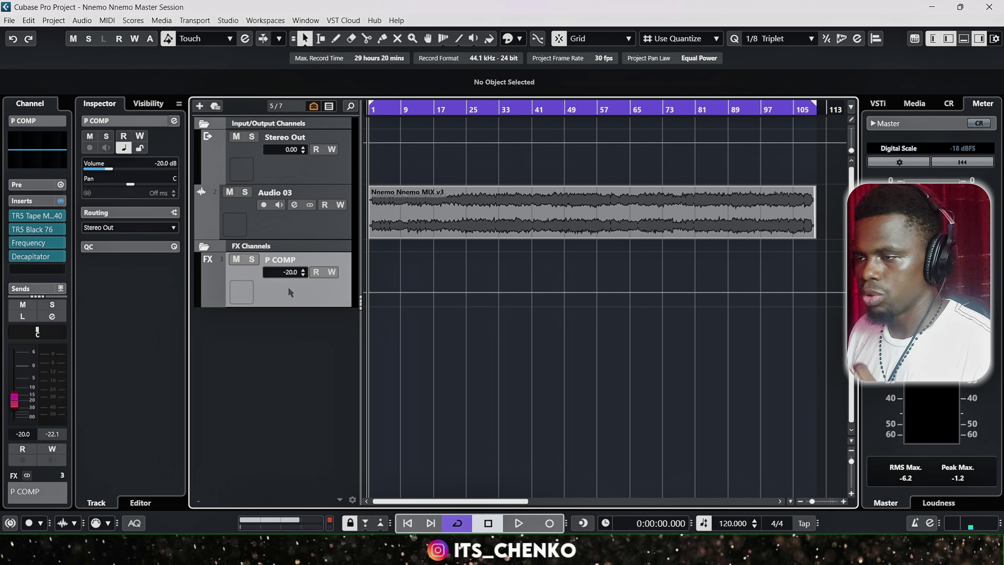
{"action": "left_click", "coordinate": [61, 200]}
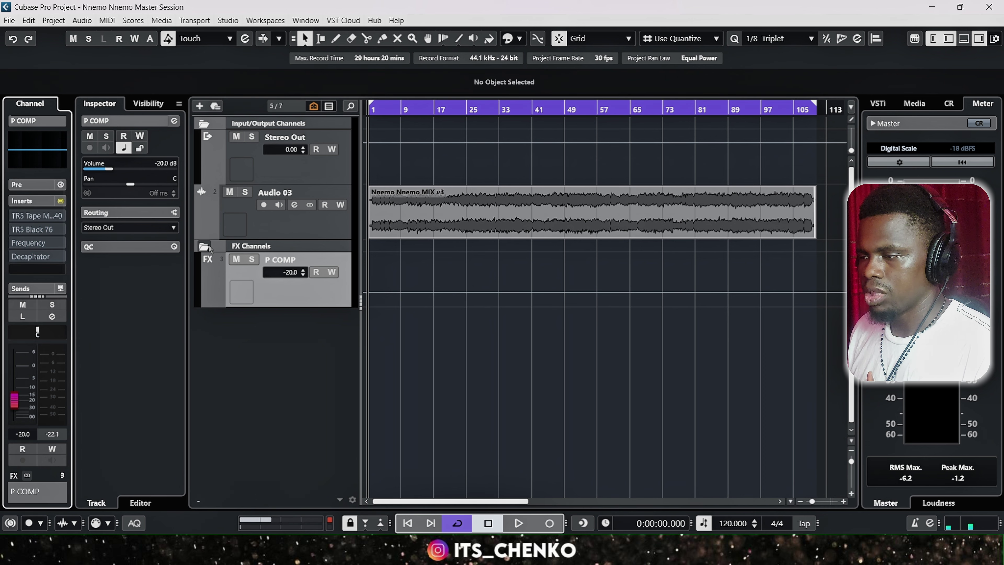
{"action": "left_click", "coordinate": [302, 220]}
{"action": "left_click", "coordinate": [276, 293]}
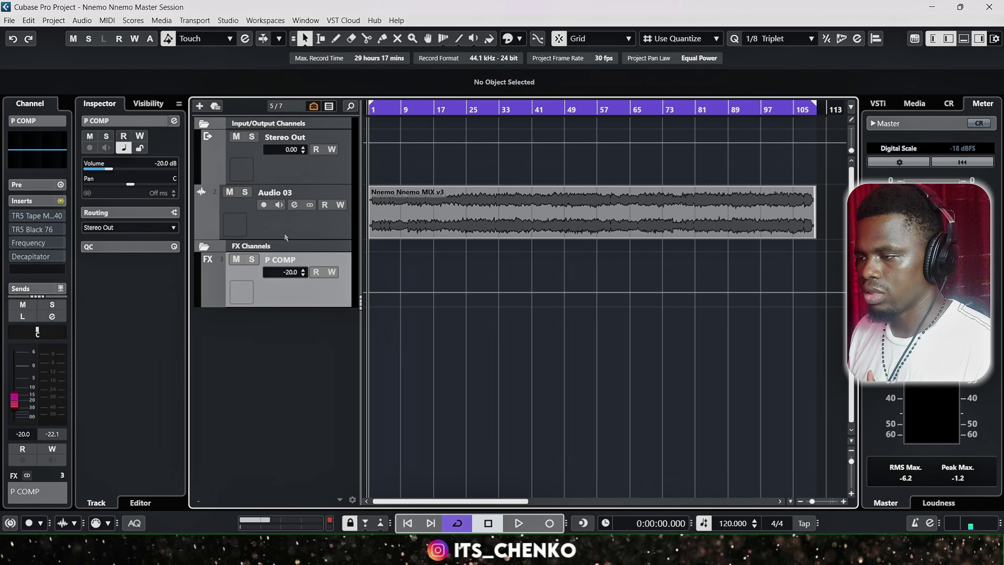
{"action": "left_click", "coordinate": [237, 259]}
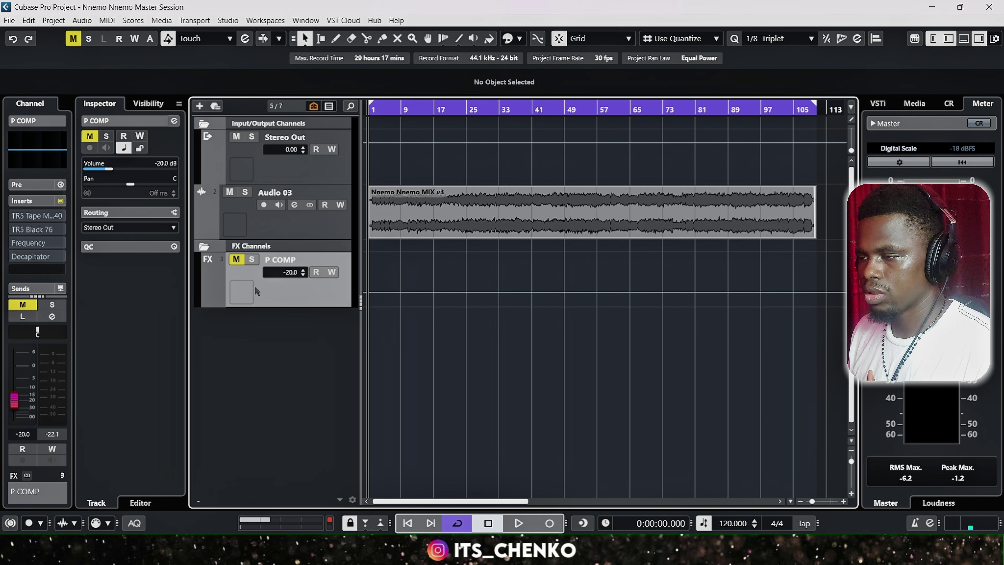
Bypass all inserts on the Audio 03 track, and play the unprocessed mix from the start before stopping it.
{"action": "left_click", "coordinate": [267, 177]}
{"action": "left_click", "coordinate": [315, 223]}
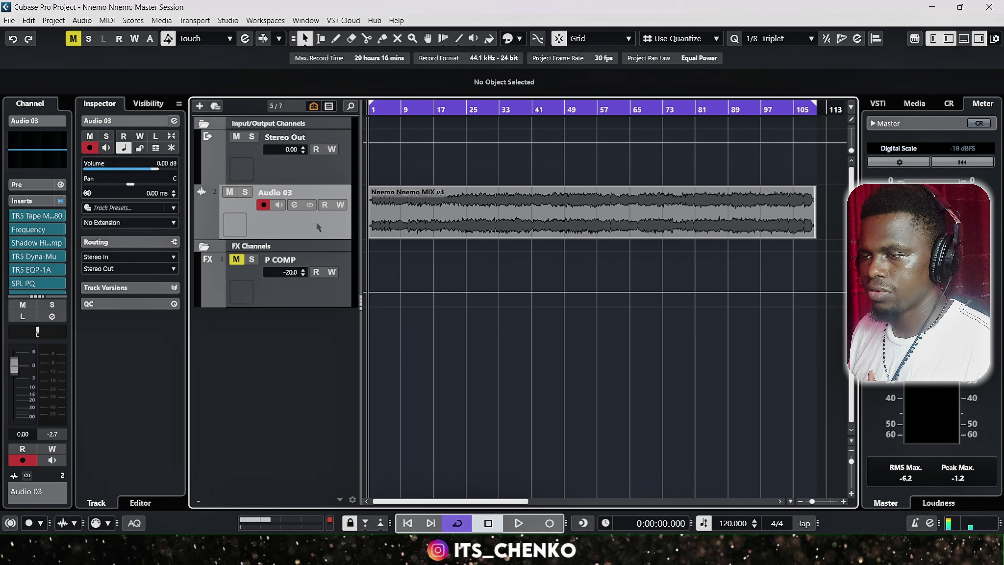
{"action": "left_click", "coordinate": [60, 201]}
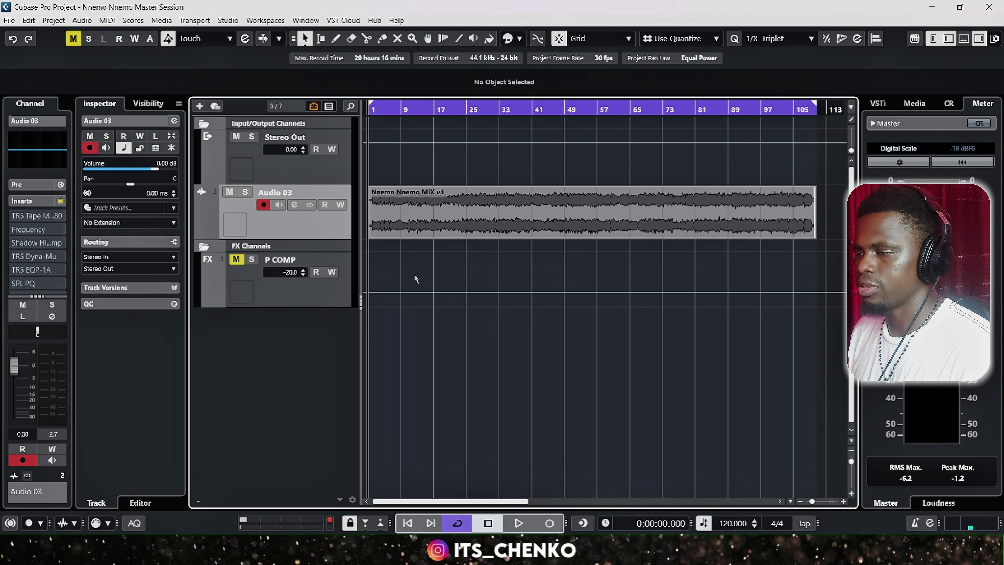
{"action": "key", "text": "space"}
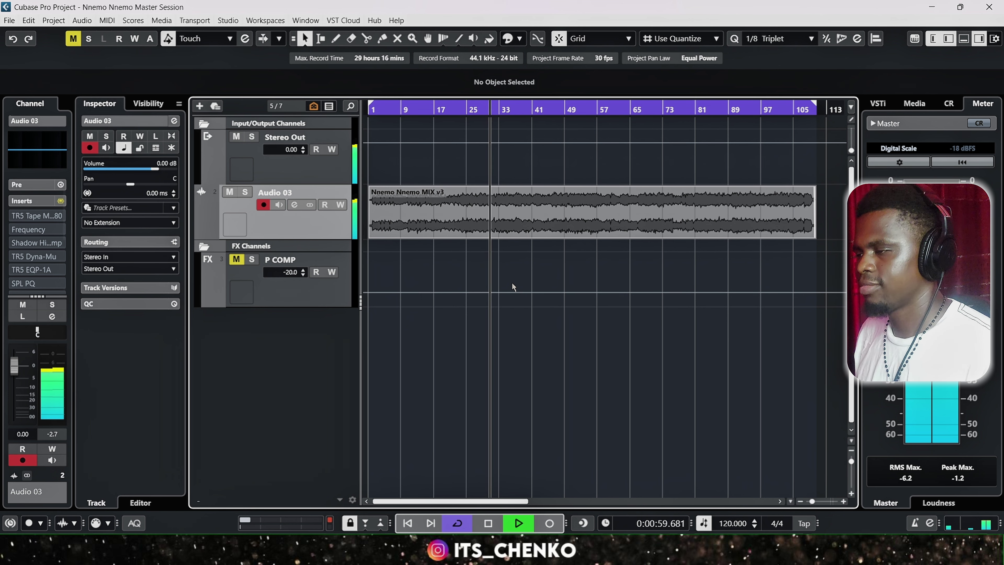
{"action": "key", "text": "space"}
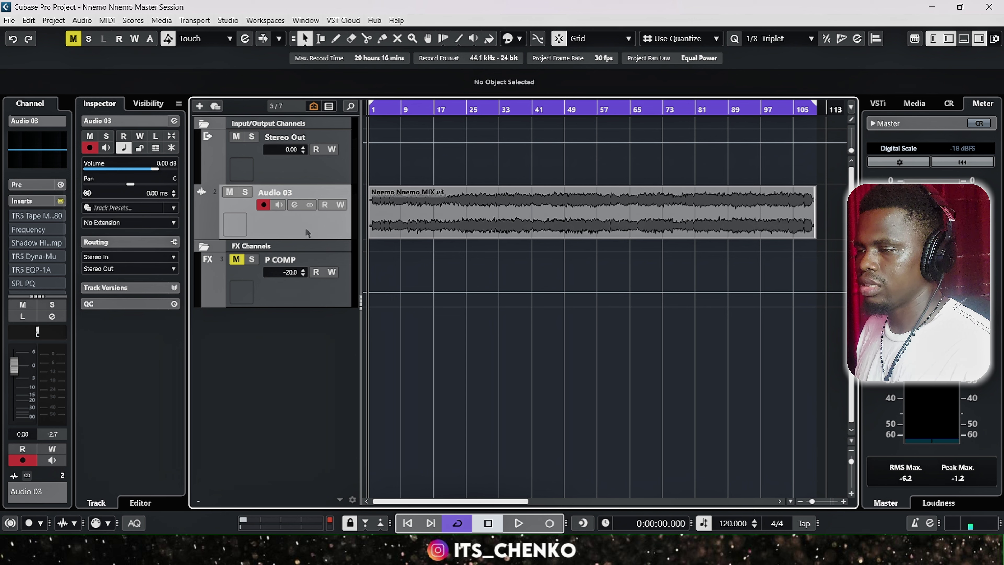
Activate and open the TR5 Tape Machine 80 insert on Audio 03, and set its input to 2.0 dB.
{"action": "mouse_move", "coordinate": [25, 218]}
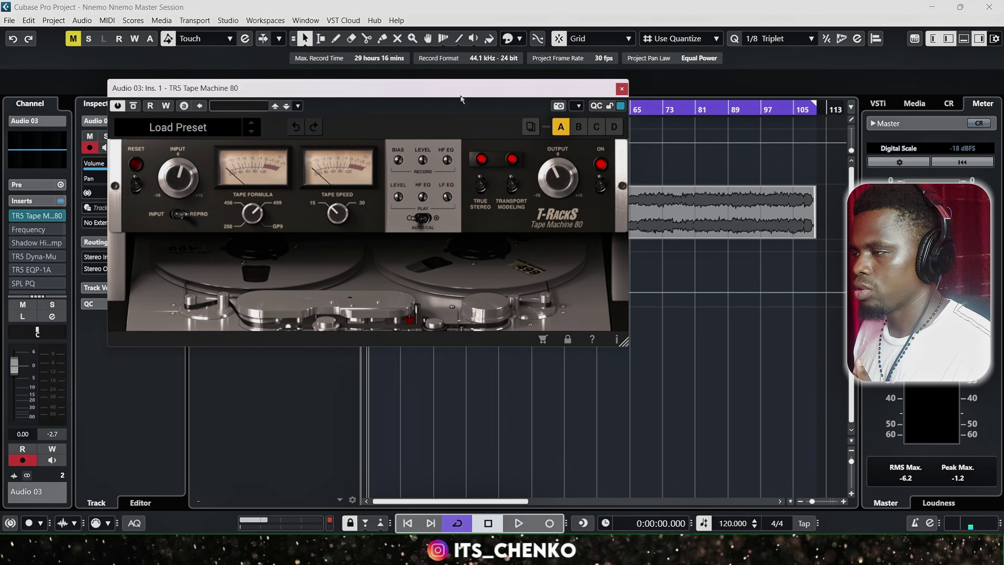
{"action": "left_click_drag", "start_coordinate": [458, 84], "coordinate": [622, 127]}
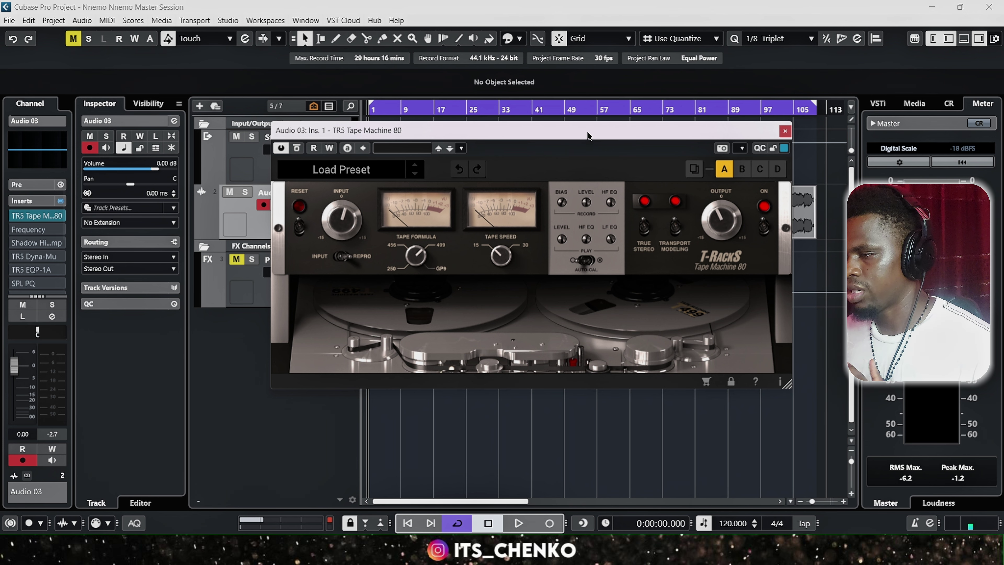
{"action": "mouse_move", "coordinate": [587, 136]}
{"action": "left_mouse_down"}
{"action": "mouse_move", "coordinate": [588, 150]}
{"action": "mouse_move", "coordinate": [589, 138]}
{"action": "left_mouse_up"}
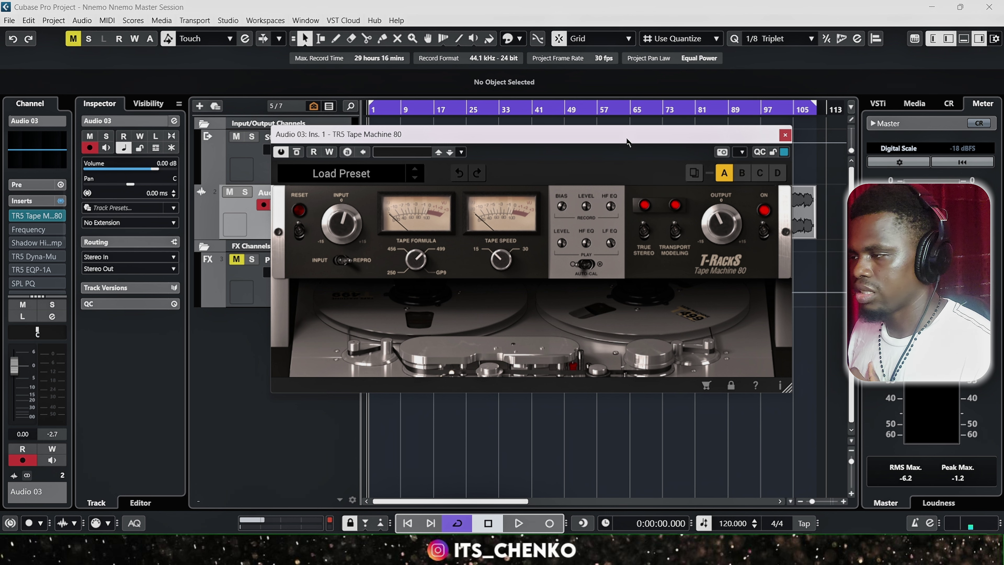
{"action": "left_click_drag", "start_coordinate": [628, 143], "coordinate": [637, 153]}
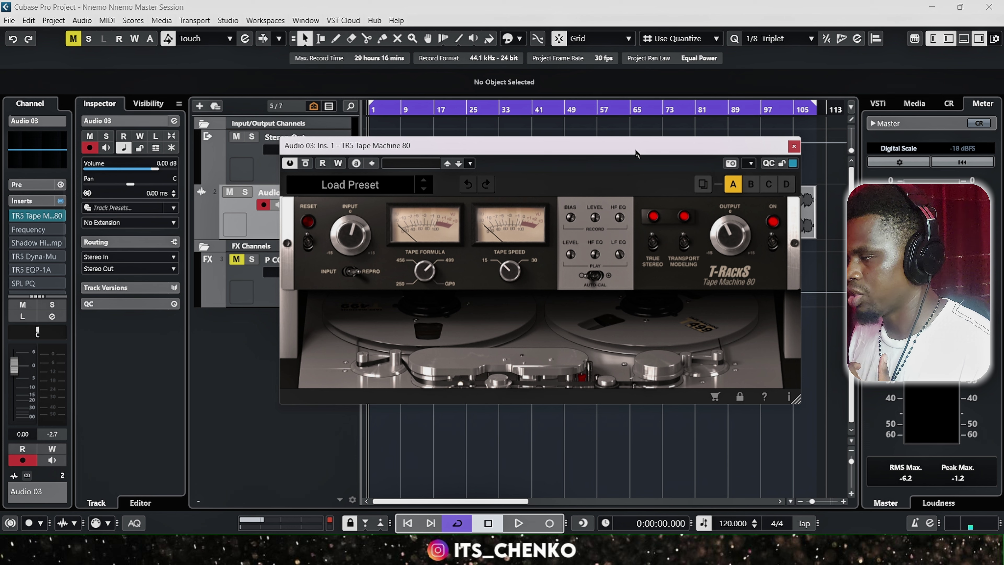
{"action": "left_click_drag", "start_coordinate": [364, 234], "coordinate": [366, 226]}
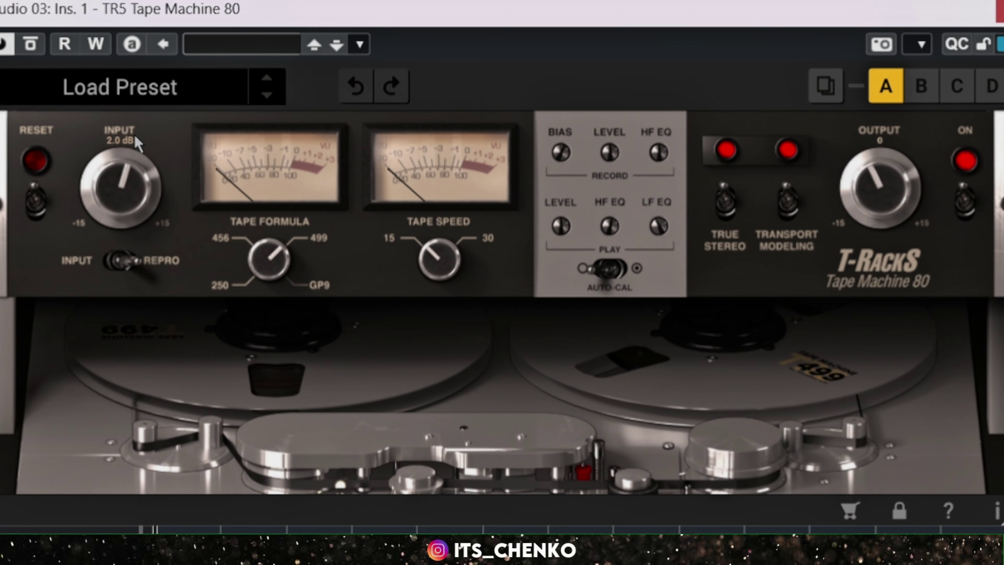
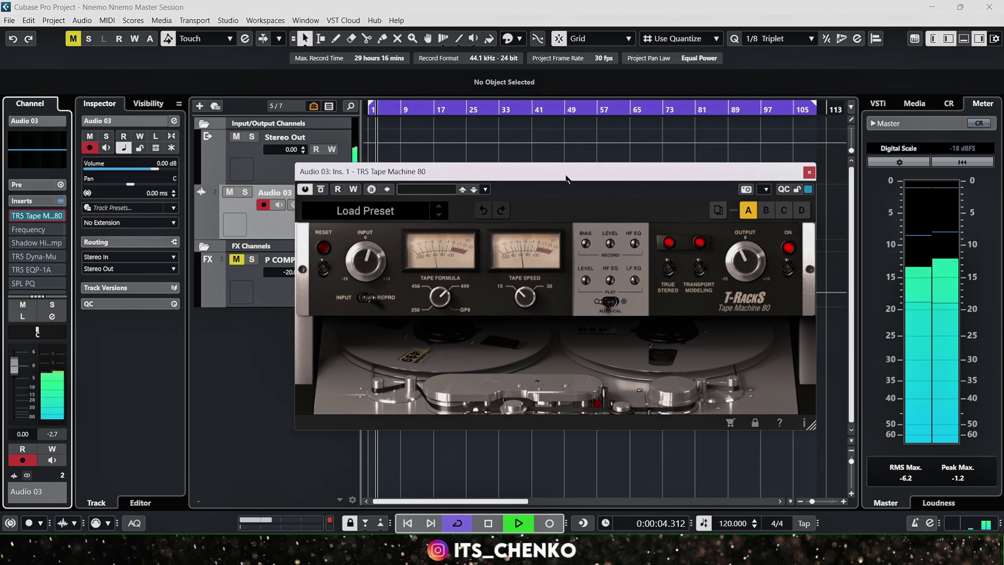
Close the Tape Machine 80 window and play the mix from about bar 22.
{"action": "left_click", "coordinate": [813, 170]}
{"action": "key", "text": "space"}
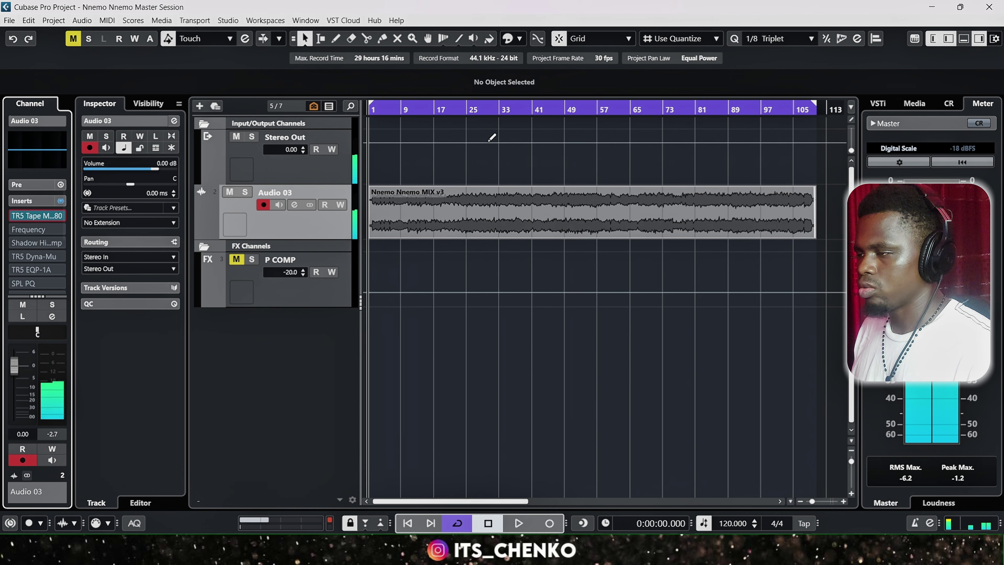
{"action": "scroll", "coordinate": [435, 135], "scroll_direction": "up", "scroll_amount": 3}
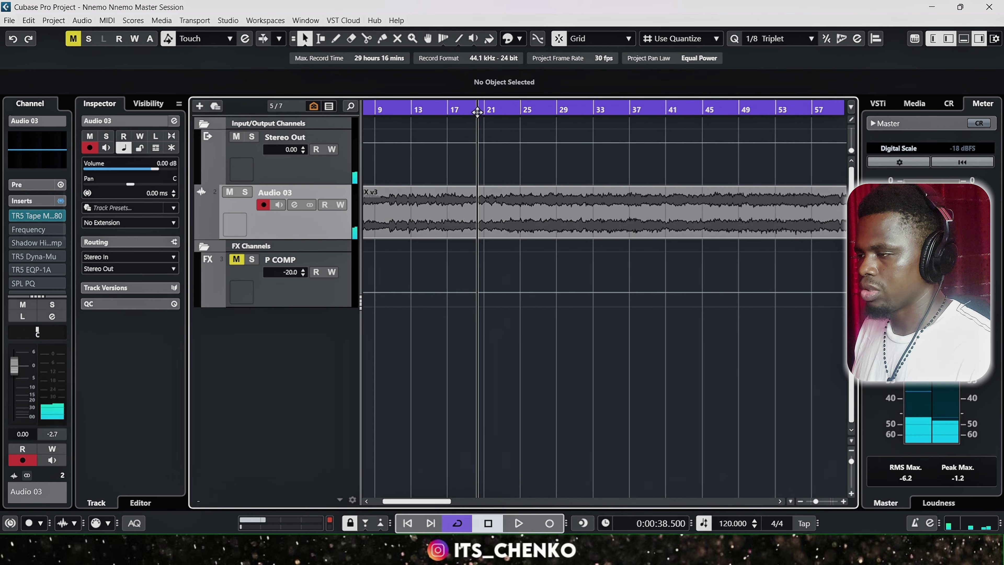
{"action": "left_click_drag", "start_coordinate": [477, 112], "coordinate": [499, 79]}
{"action": "key", "text": "space"}
{"action": "scroll", "coordinate": [621, 168], "scroll_direction": "down", "scroll_amount": 1}
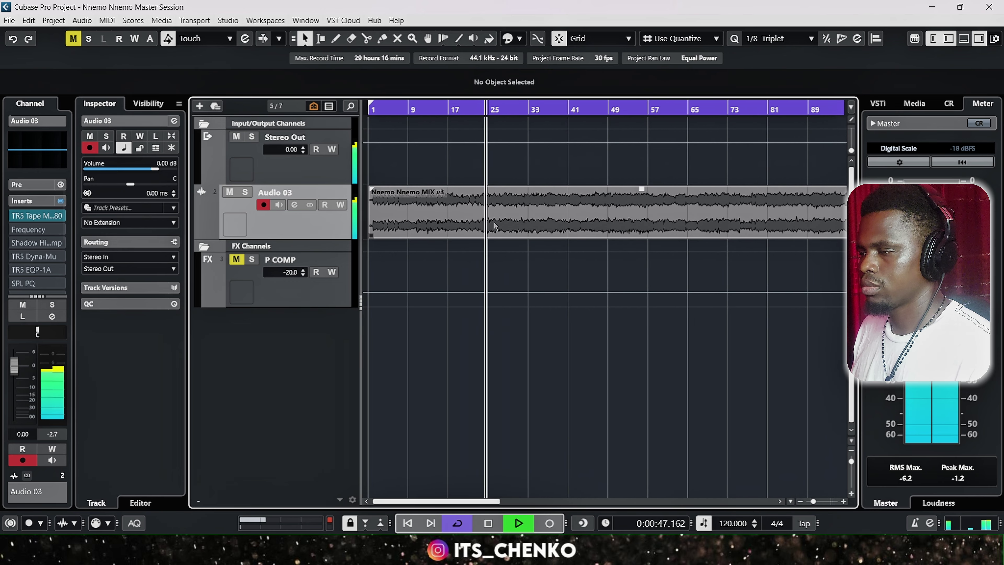
Select a range on the Audio 03 clip from about bar 22 to bar 35, make it the cycle range, and start playback.
{"action": "key", "text": "space"}
{"action": "scroll", "coordinate": [481, 252], "scroll_direction": "up", "scroll_amount": 4}
{"action": "right_click", "coordinate": [481, 255]}
{"action": "left_click", "coordinate": [495, 259]}
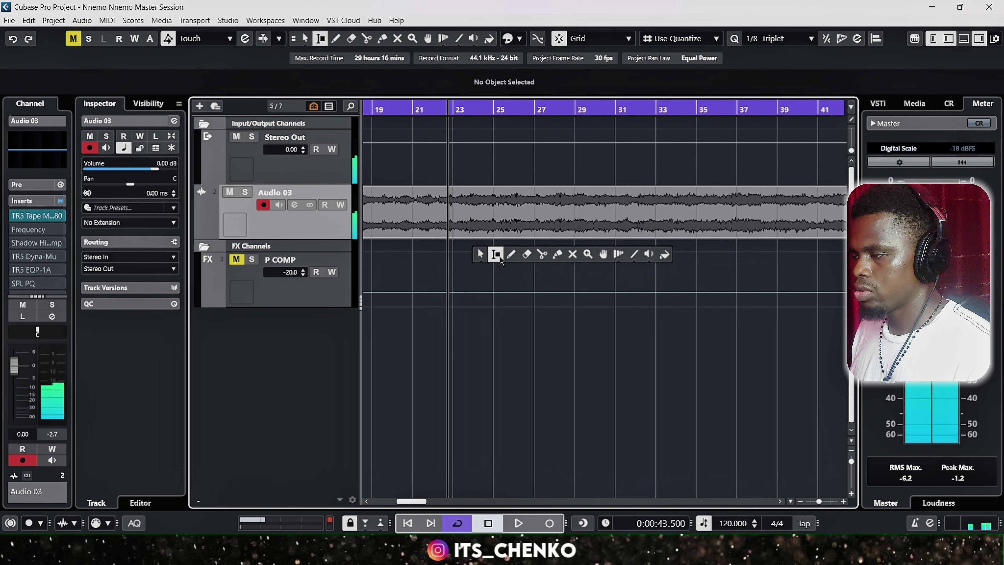
{"action": "left_click_drag", "start_coordinate": [449, 218], "coordinate": [701, 230]}
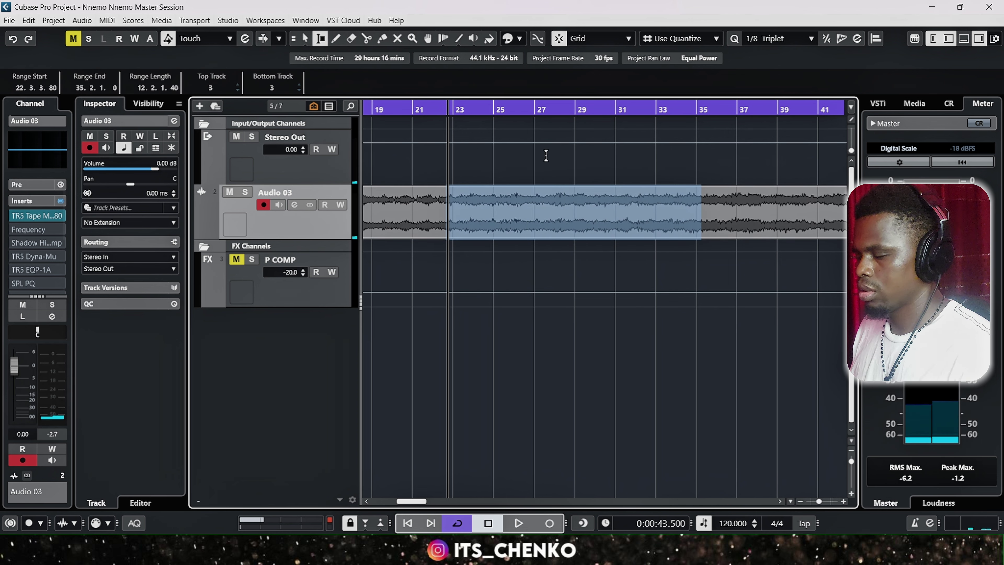
{"action": "key", "text": "p"}
{"action": "key", "text": "space"}
{"action": "key", "text": "1"}
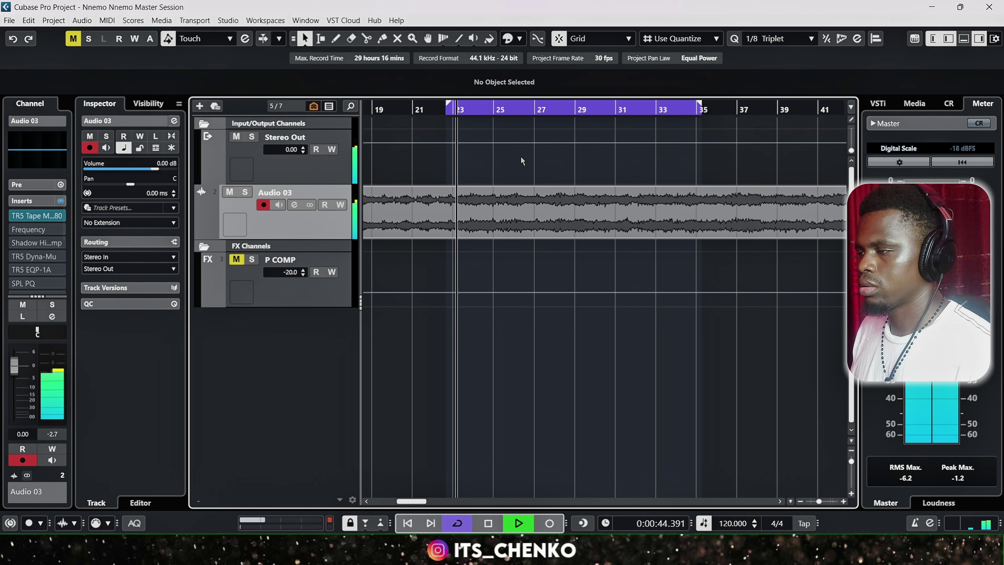
Extend the end of the cycle range to about bar 41 while auditioning the section.
{"action": "left_click", "coordinate": [658, 111]}
{"action": "scroll", "coordinate": [695, 178], "scroll_direction": "up", "scroll_amount": 1}
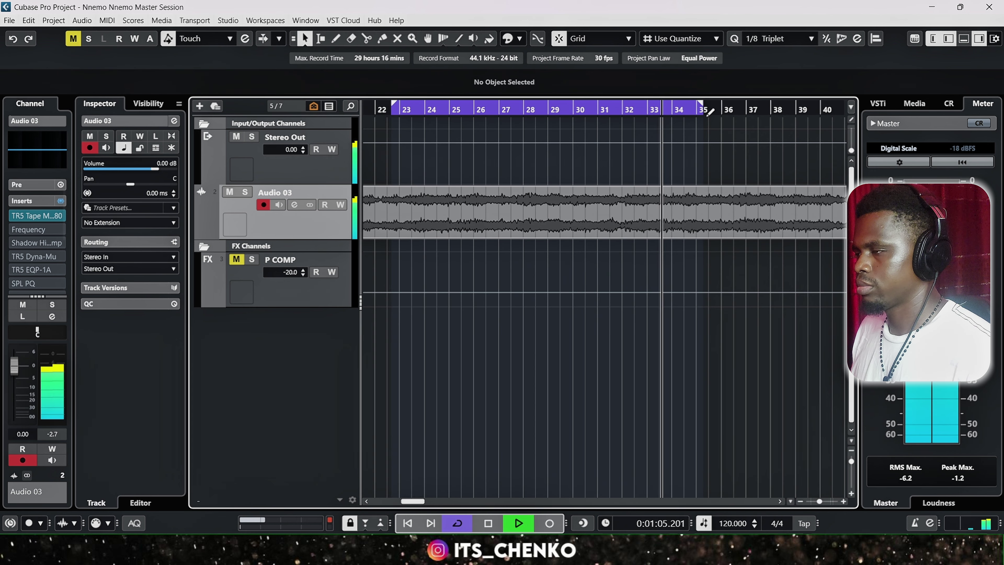
{"action": "mouse_move", "coordinate": [708, 112]}
{"action": "left_mouse_down"}
{"action": "mouse_move", "coordinate": [763, 115]}
{"action": "mouse_move", "coordinate": [795, 134]}
{"action": "mouse_move", "coordinate": [817, 120]}
{"action": "left_mouse_up"}
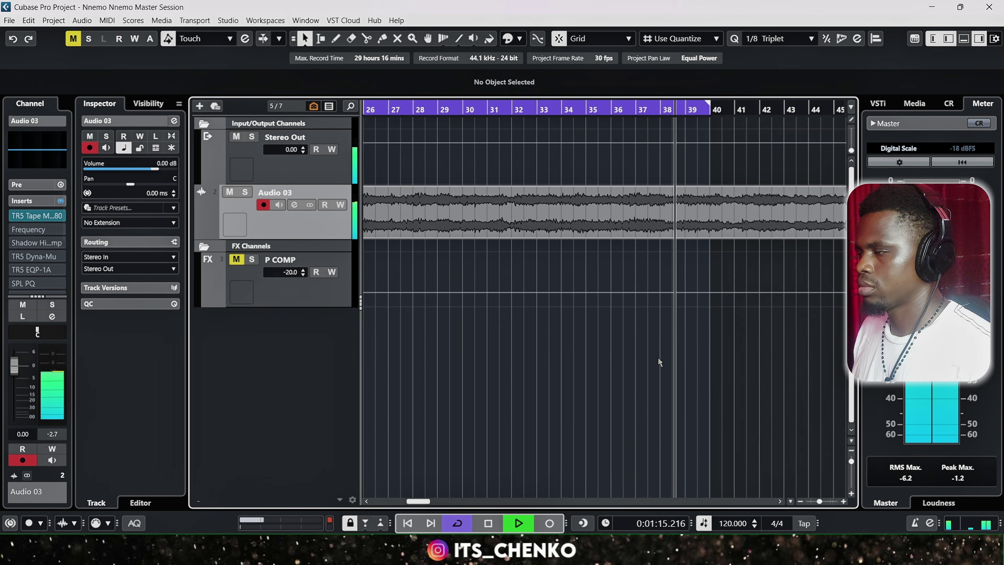
{"action": "left_click_drag", "start_coordinate": [617, 115], "coordinate": [649, 122]}
{"action": "scroll", "coordinate": [642, 124], "scroll_direction": "up", "scroll_amount": 2}
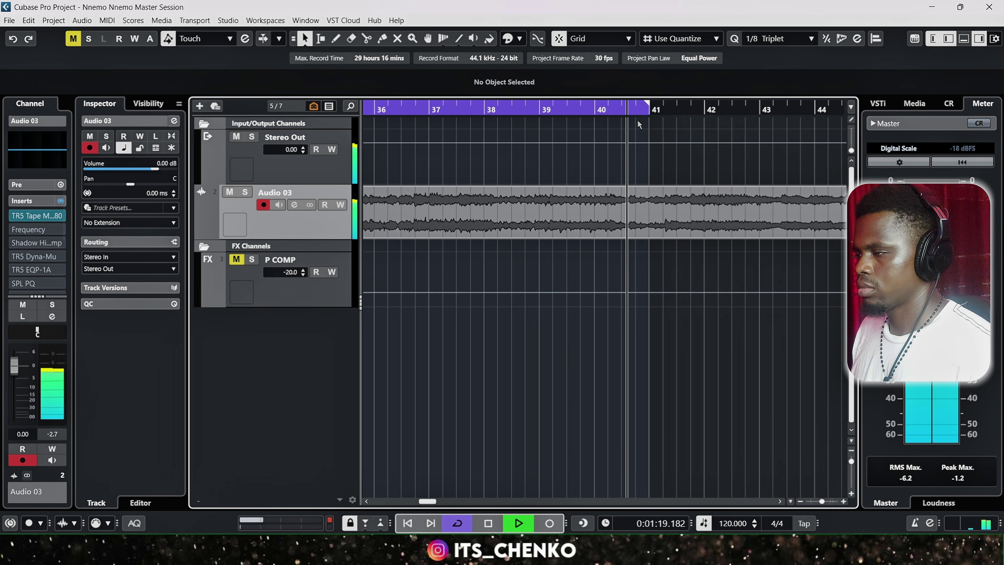
{"action": "scroll", "coordinate": [616, 298], "scroll_direction": "down", "scroll_amount": 5}
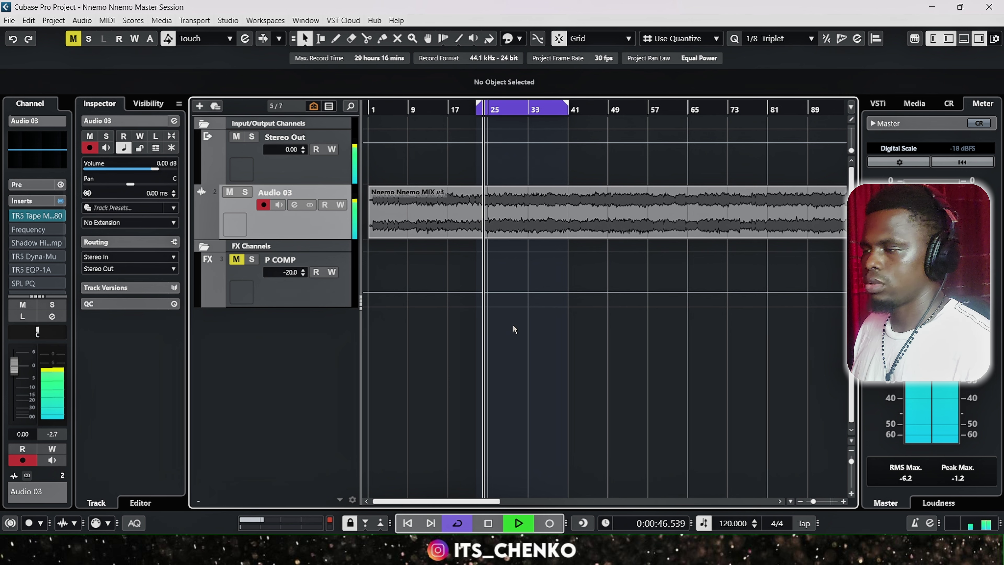
Compare the looped section with the TR5 Tape Machine 80 insert bypassed and active, then leave it active and stop playback.
{"action": "key", "text": "space"}
{"action": "mouse_move", "coordinate": [18, 218]}
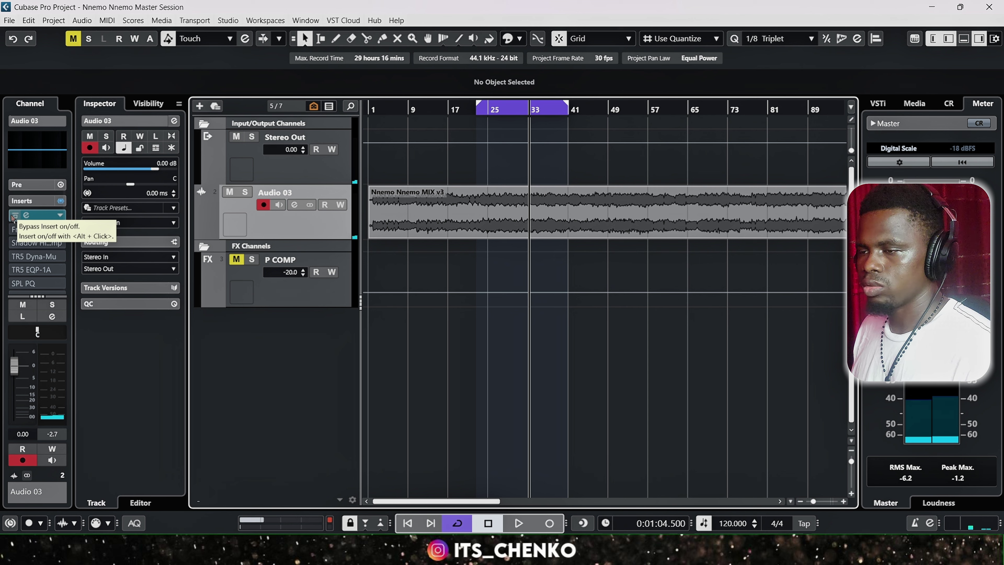
{"action": "left_click", "coordinate": [13, 217]}
{"action": "key", "text": "space"}
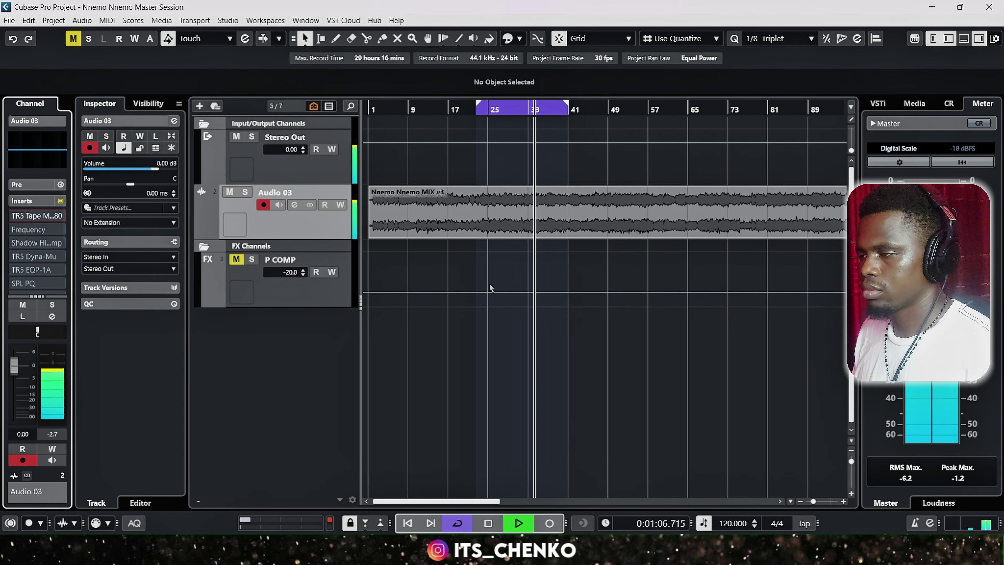
{"action": "left_click", "coordinate": [17, 217]}
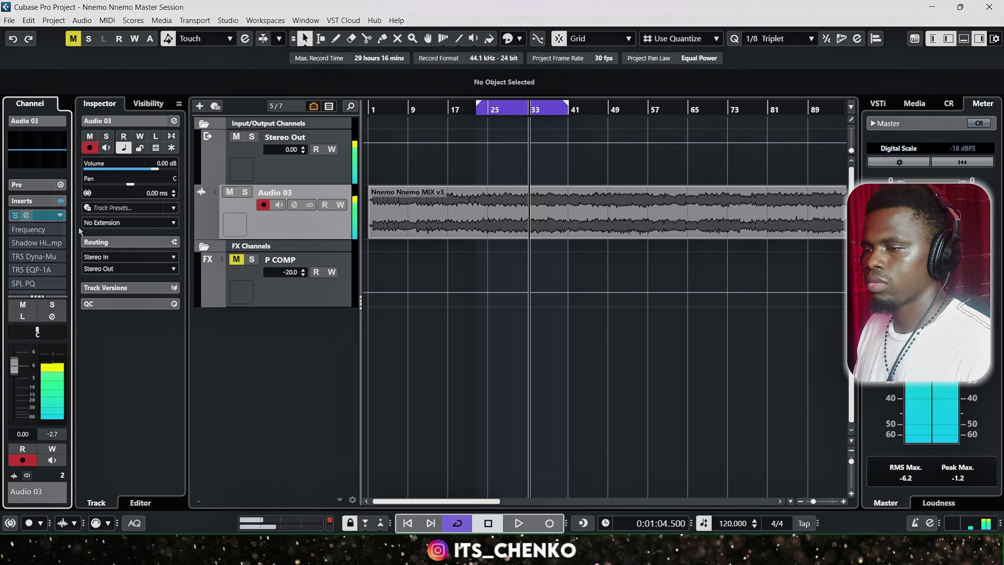
{"action": "key", "text": "space"}
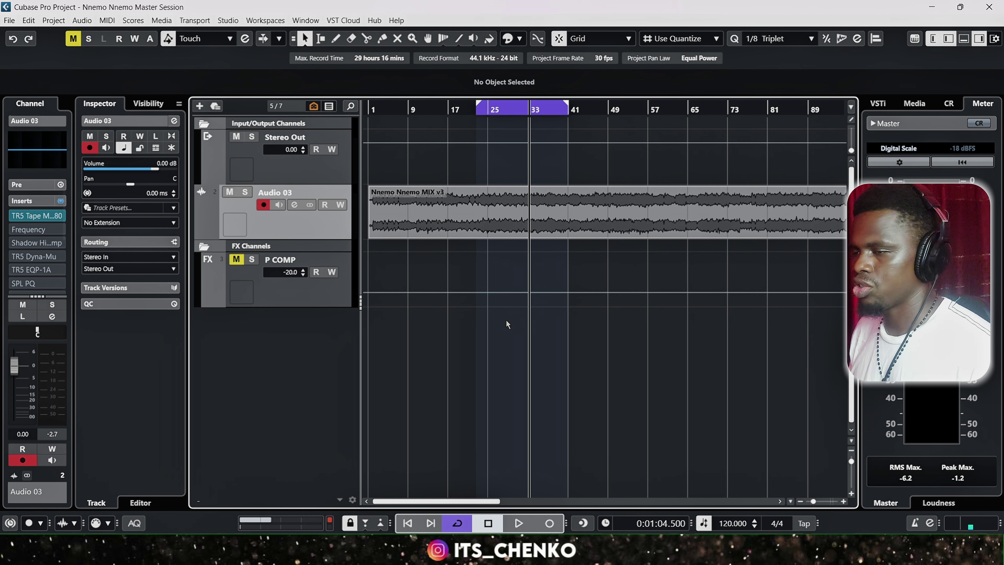
Reopen the TR5 Tape Machine 80 on Audio 03 to review its tape formula and tape speed settings.
{"action": "left_click", "coordinate": [38, 217]}
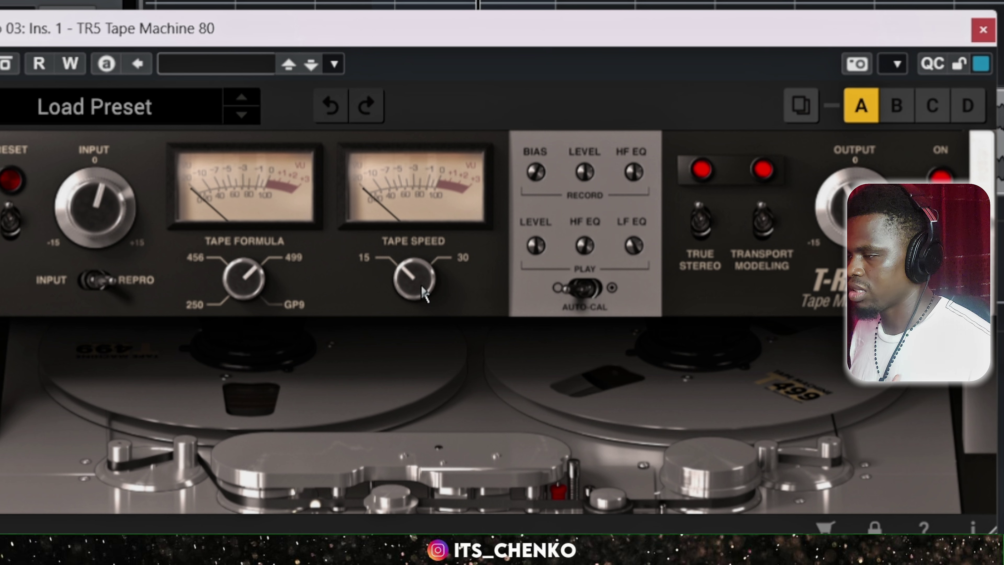
{"action": "mouse_move", "coordinate": [542, 181]}
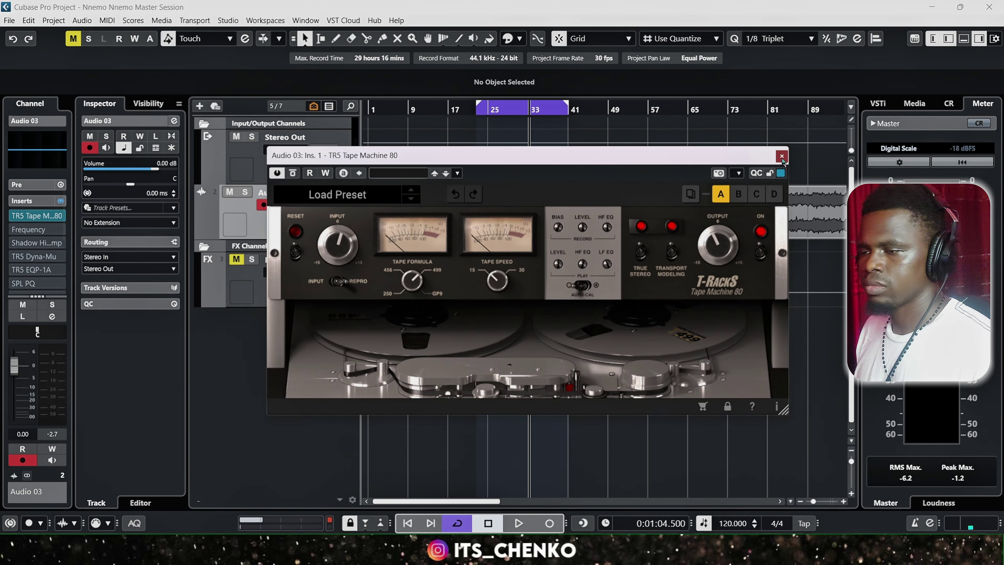
Activate the Frequency insert on Audio 03 and review band 1's separate mid and side low-cut settings.
{"action": "left_click", "coordinate": [983, 30]}
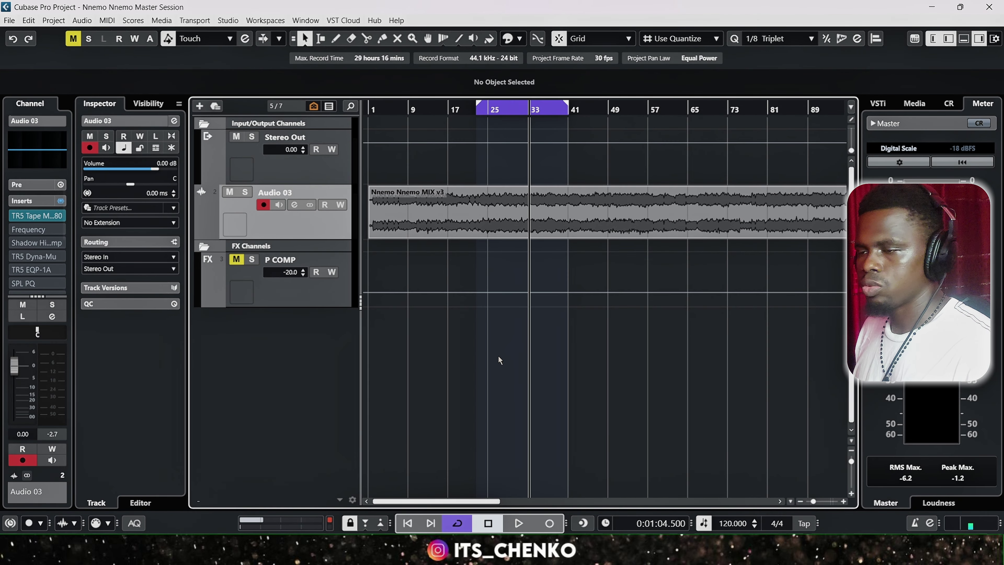
{"action": "left_click", "coordinate": [27, 230]}
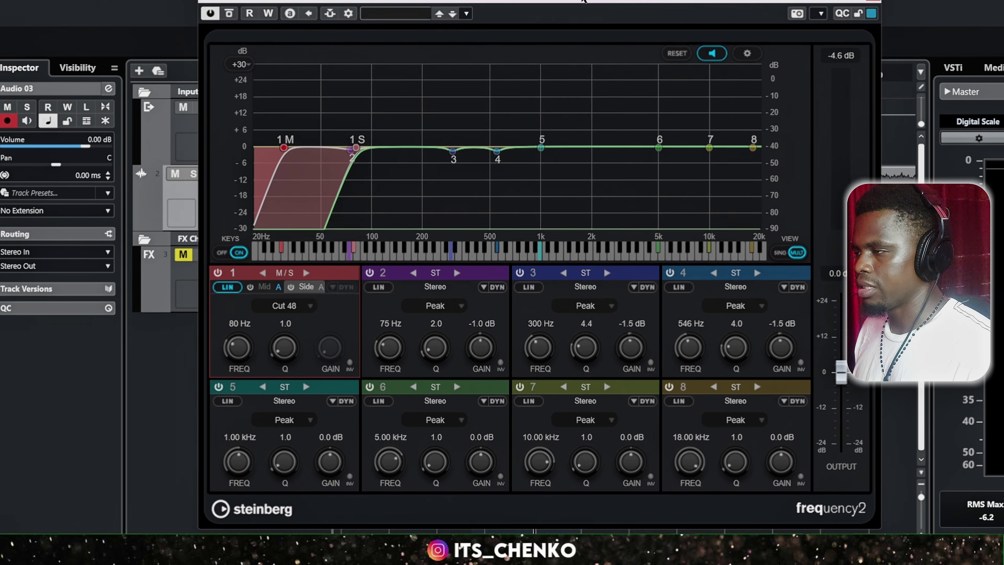
{"action": "left_click_drag", "start_coordinate": [583, 1], "coordinate": [598, 0]}
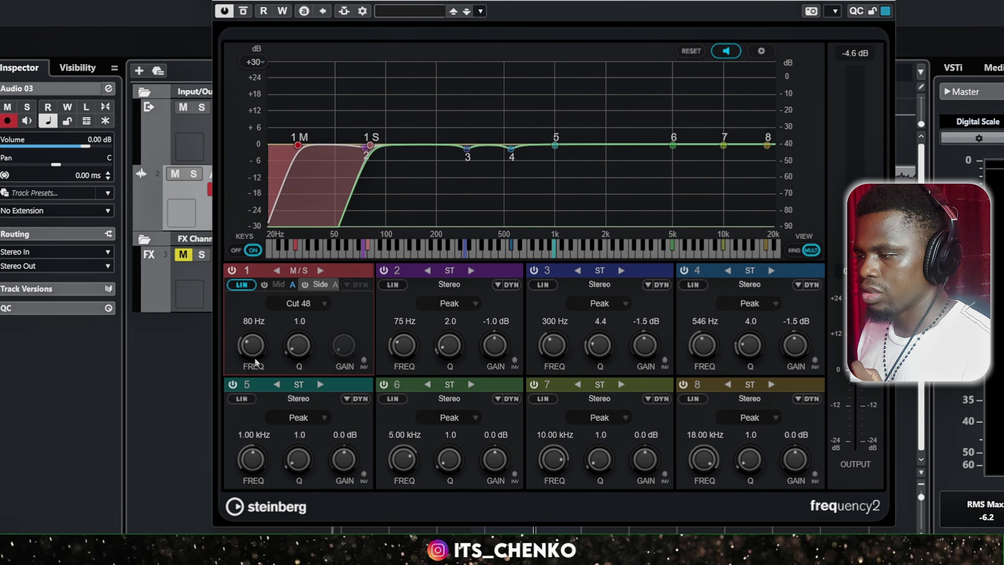
{"action": "left_click", "coordinate": [277, 286]}
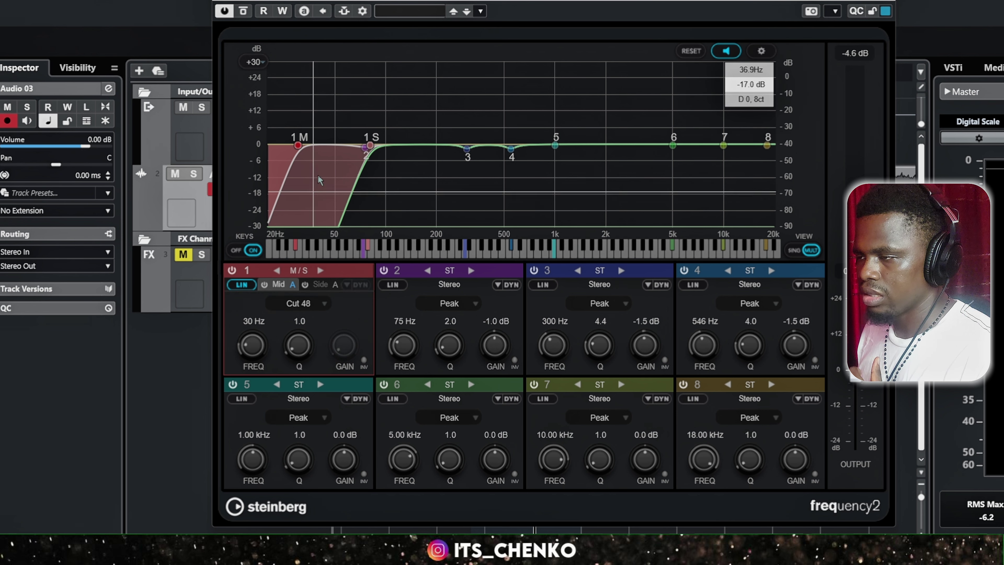
{"action": "left_click", "coordinate": [320, 284]}
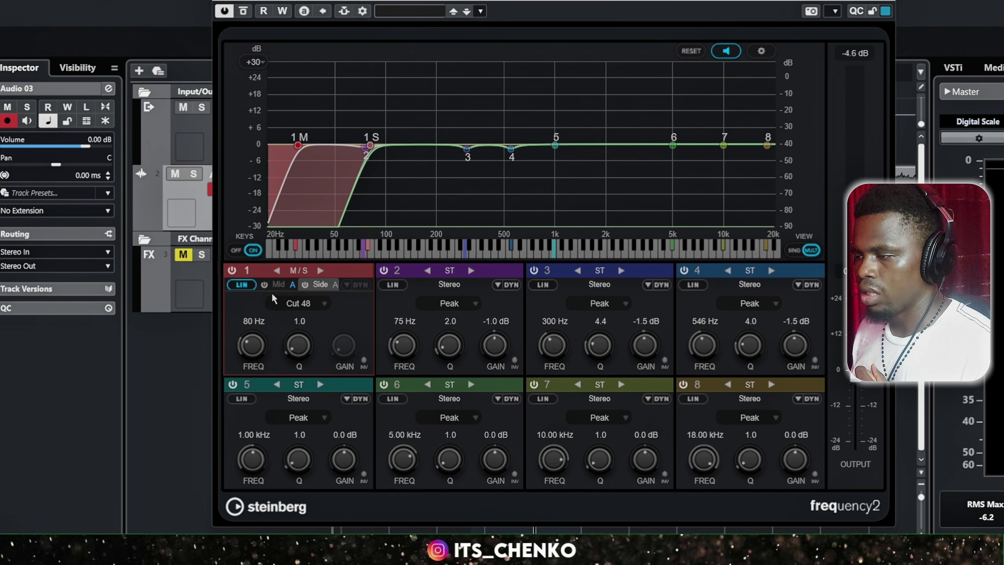
{"action": "left_click", "coordinate": [277, 285]}
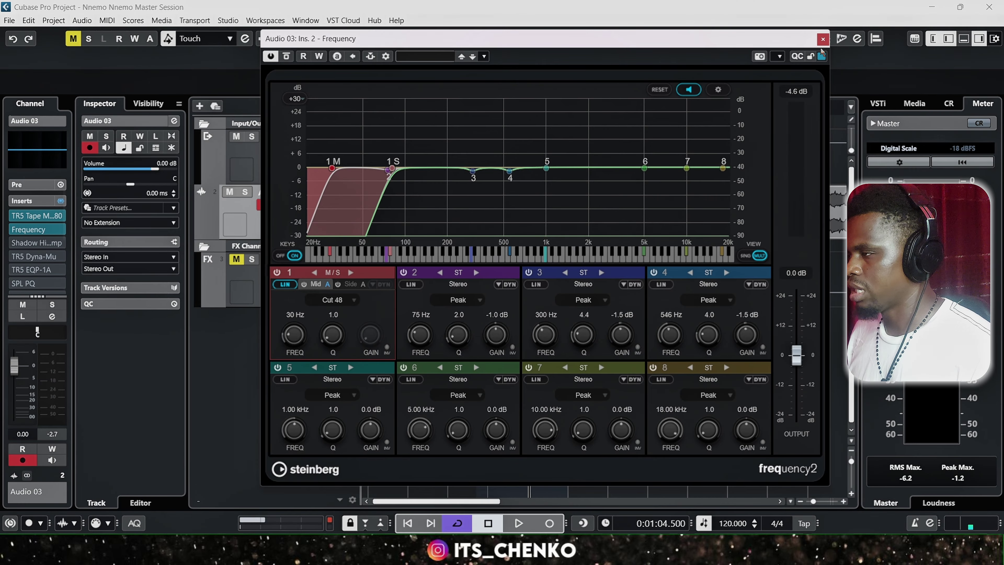
{"action": "left_click", "coordinate": [823, 38]}
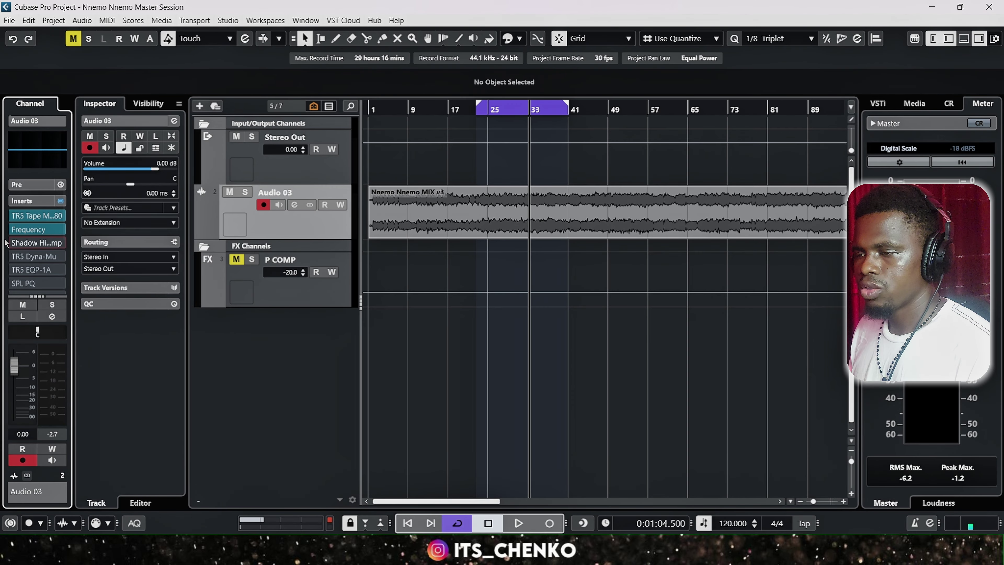
Activate the Shadow Hills mastering compressor on Audio 03 and review its controls, switching the left meter to Optical and back to Discrete.
{"action": "mouse_move", "coordinate": [25, 247]}
{"action": "left_click", "coordinate": [31, 243]}
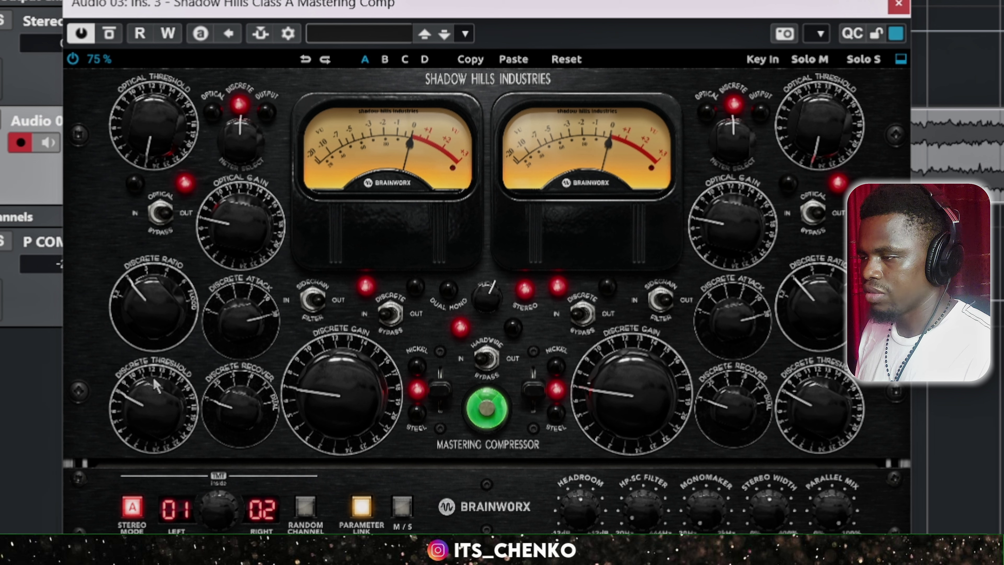
{"action": "left_click", "coordinate": [245, 135]}
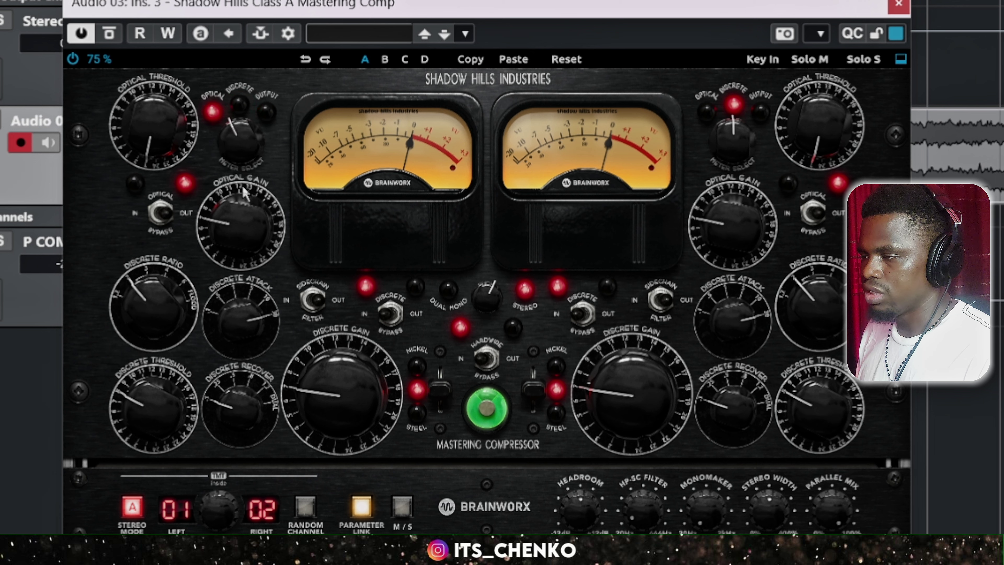
{"action": "left_click", "coordinate": [236, 135]}
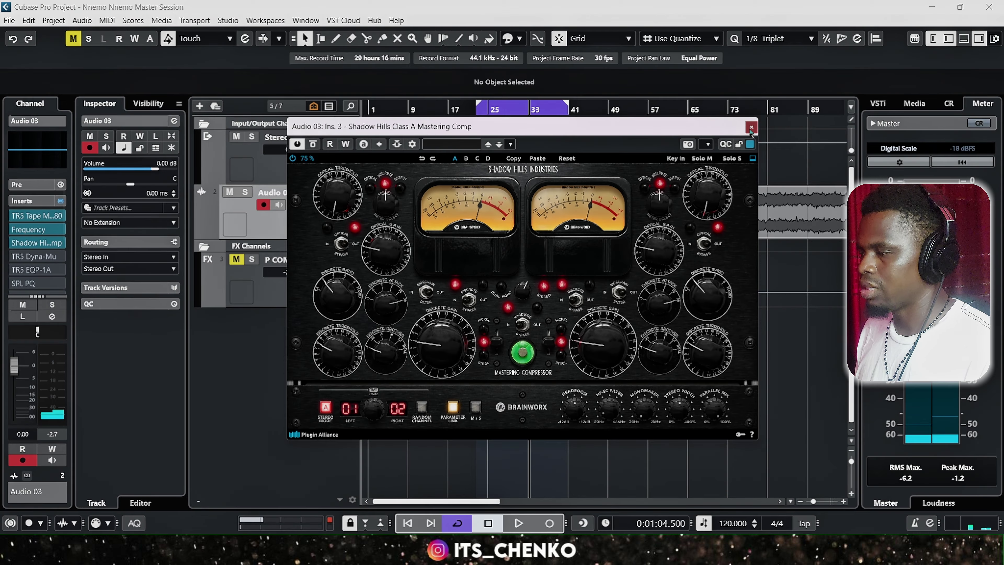
{"action": "left_click", "coordinate": [898, 5]}
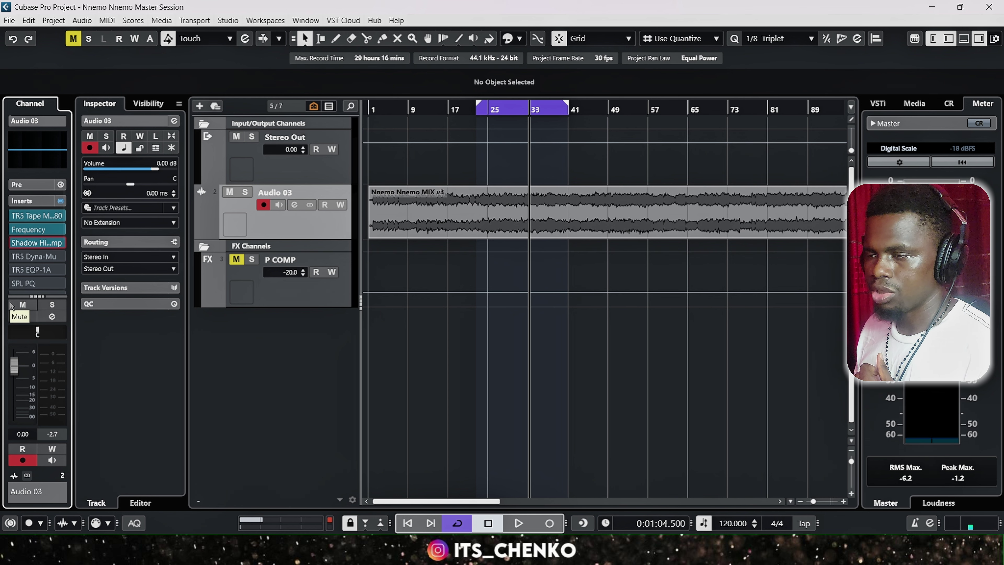
Activate the TR5 Dyna-Mu insert on Audio 03 and open its settings, placed over the middle of the project.
{"action": "left_click", "coordinate": [16, 257]}
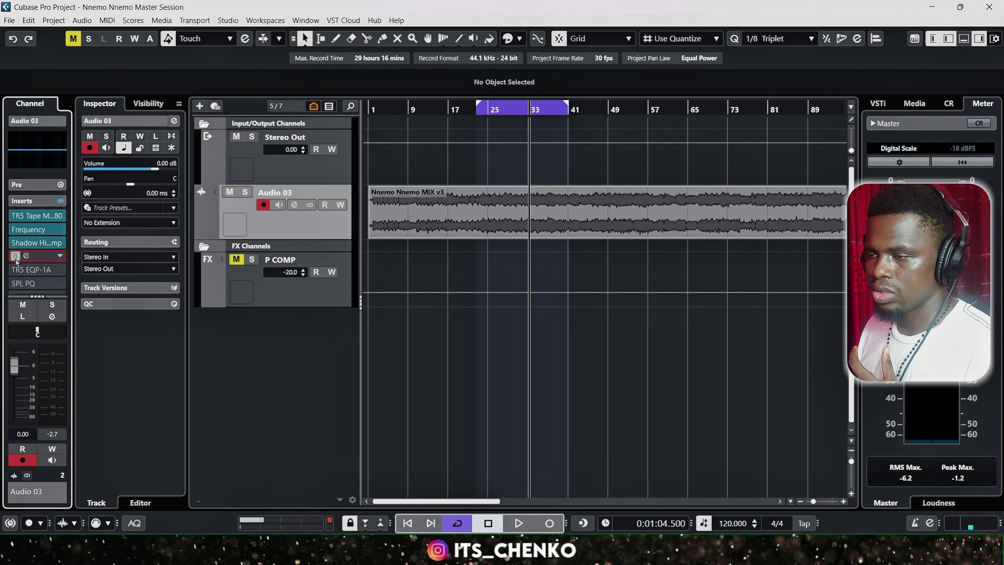
{"action": "left_click", "coordinate": [26, 257]}
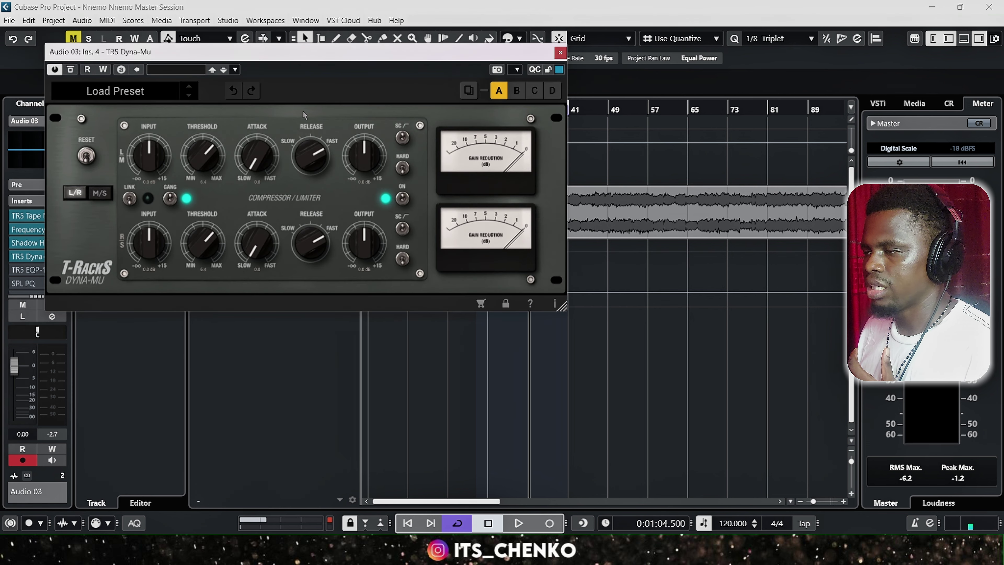
{"action": "left_click_drag", "start_coordinate": [316, 60], "coordinate": [528, 136]}
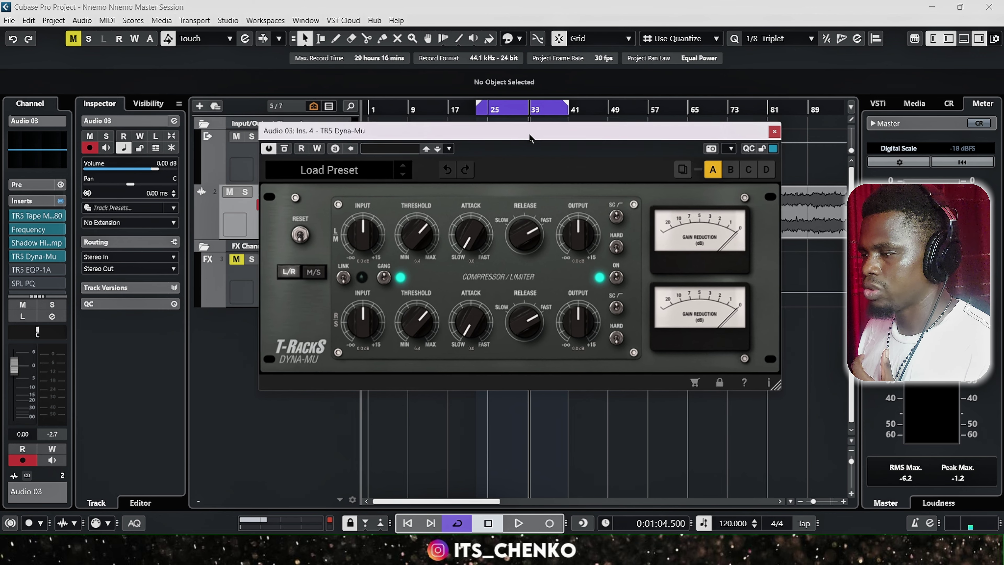
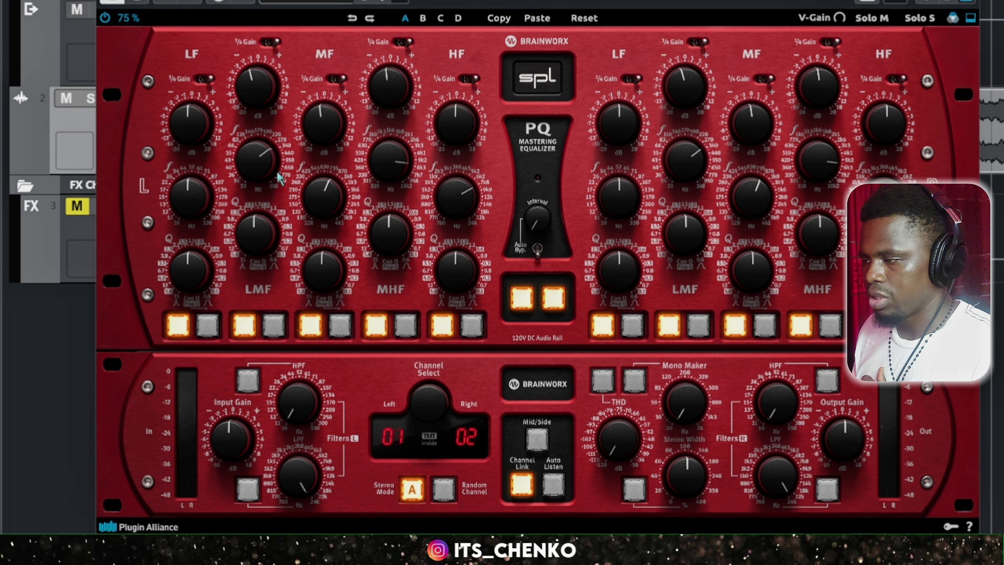
Examine the frequency and gain settings of the SPL PQ's MF and MHF bands.
{"action": "mouse_move", "coordinate": [327, 199]}
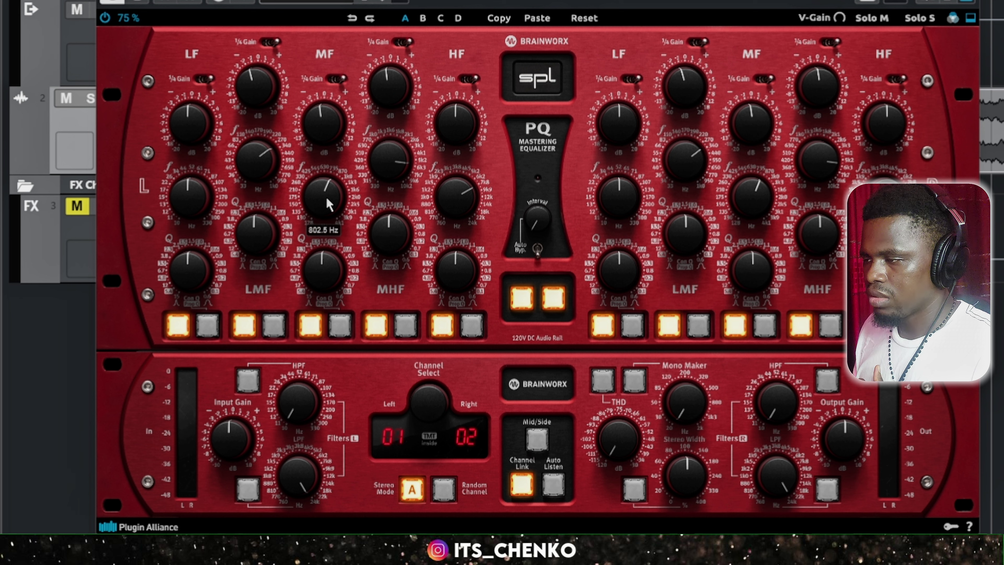
{"action": "mouse_move", "coordinate": [331, 133]}
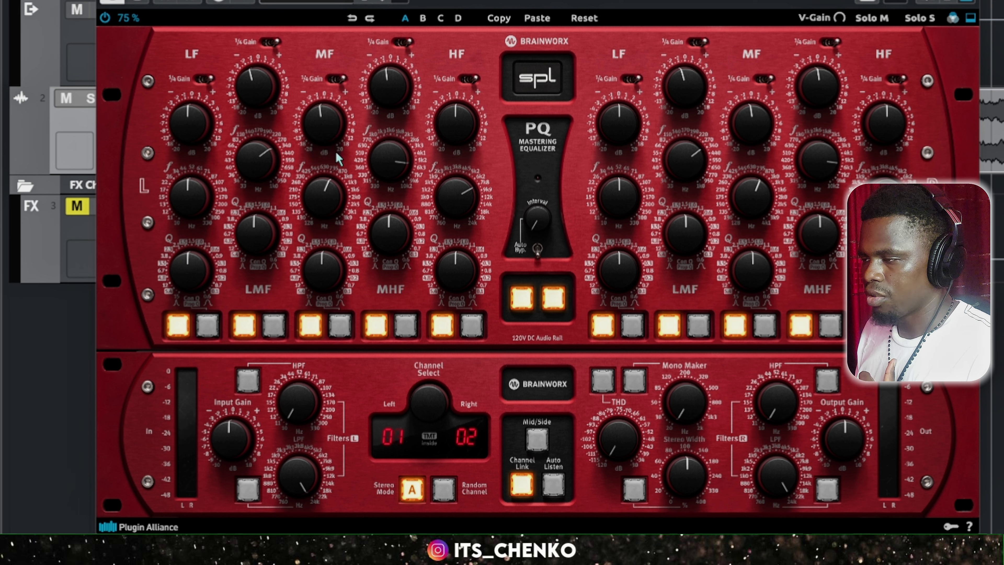
{"action": "mouse_move", "coordinate": [394, 172]}
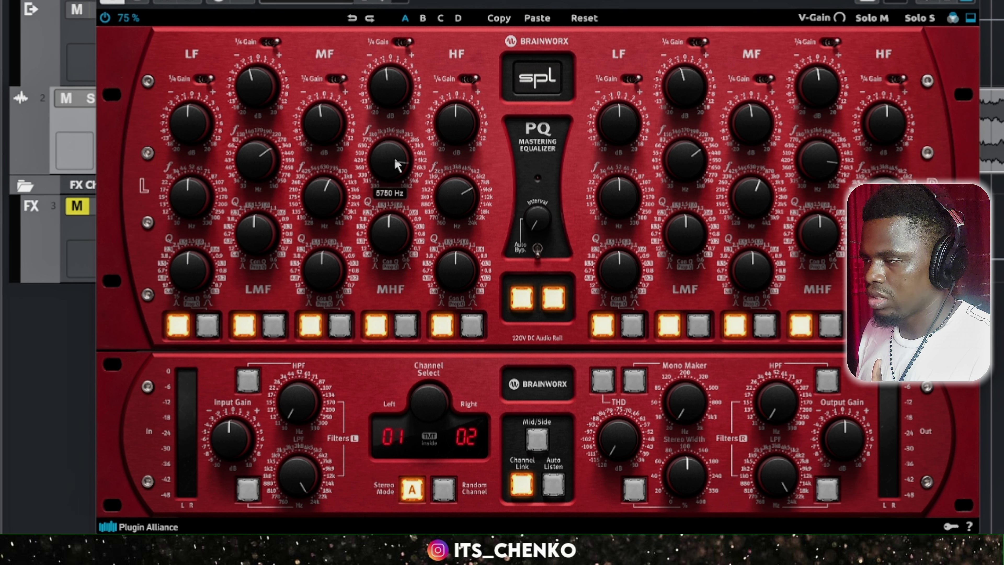
{"action": "mouse_move", "coordinate": [394, 91]}
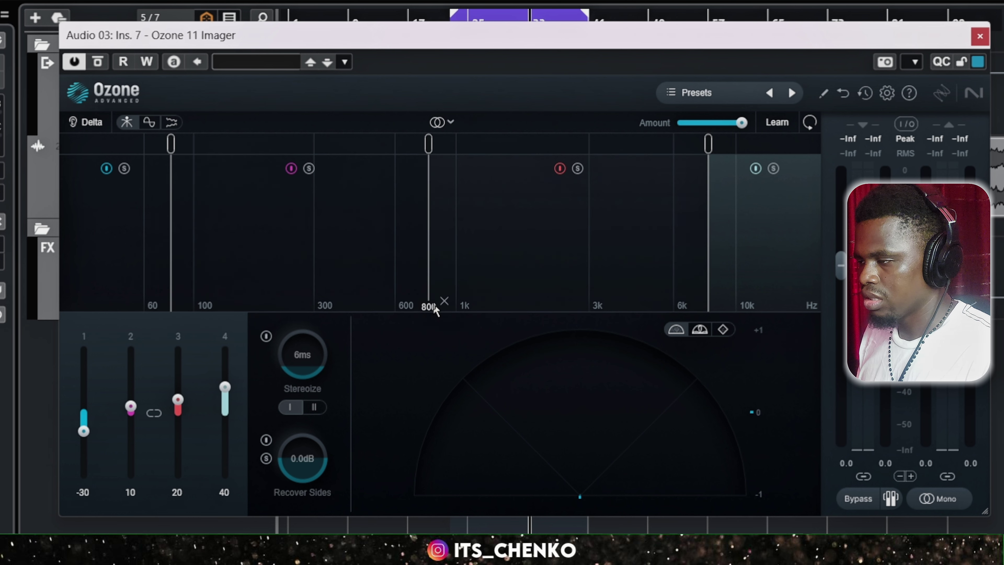
Review the Ozone 11 Imager's band crossovers and audition it on the looped section, ending with its window closed and playback stopped.
{"action": "mouse_move", "coordinate": [711, 302]}
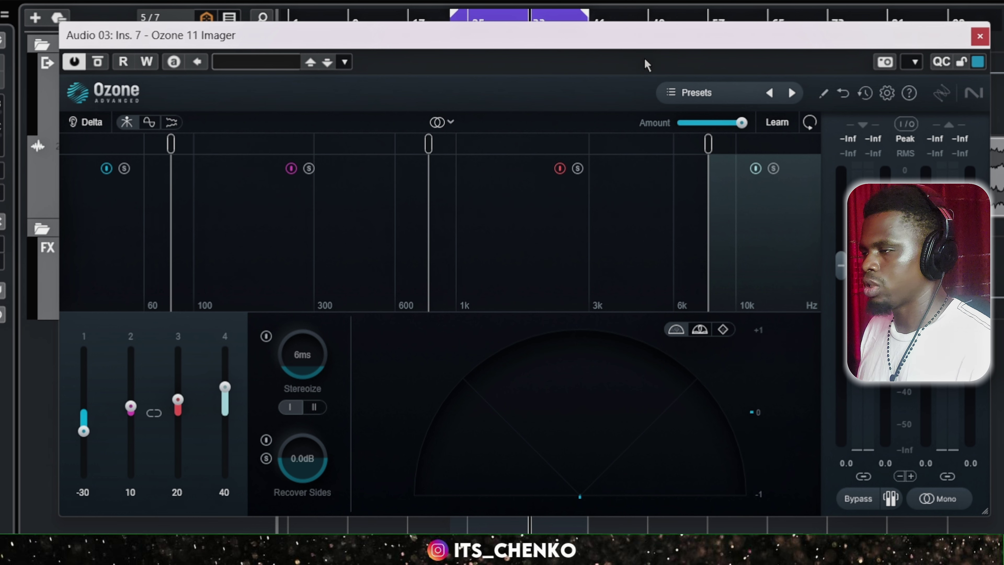
{"action": "left_click_drag", "start_coordinate": [642, 45], "coordinate": [634, 108]}
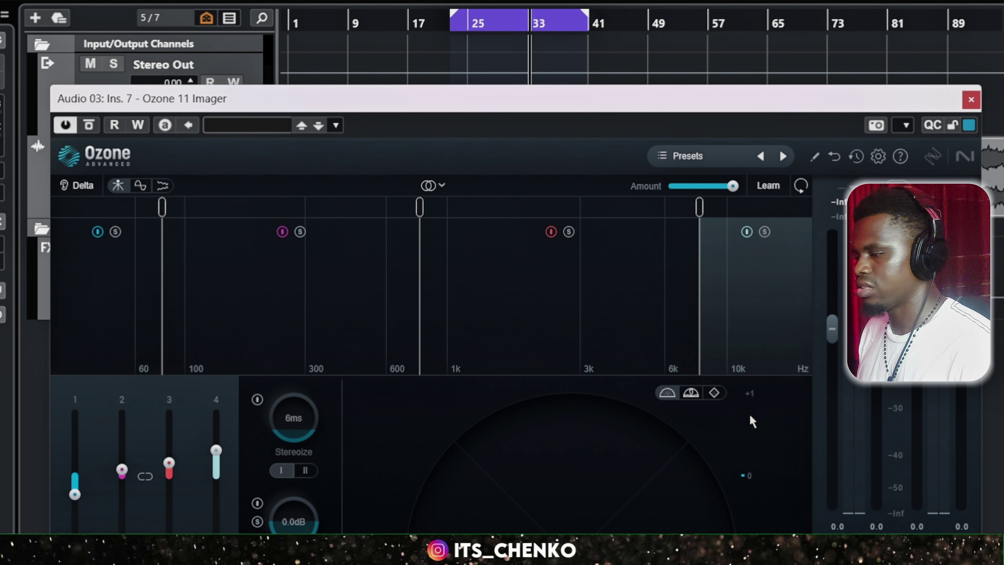
{"action": "key", "text": "space"}
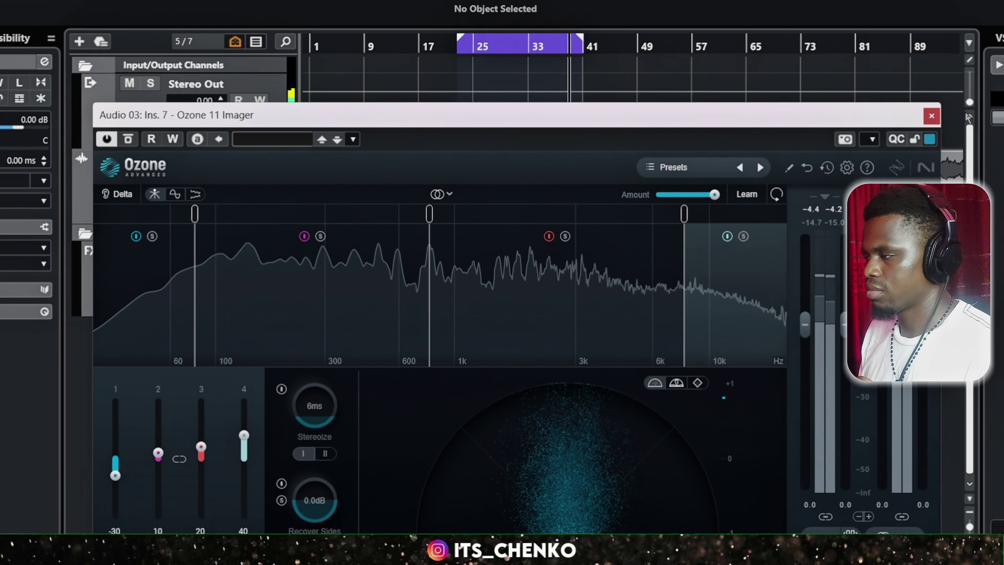
{"action": "left_click", "coordinate": [932, 115]}
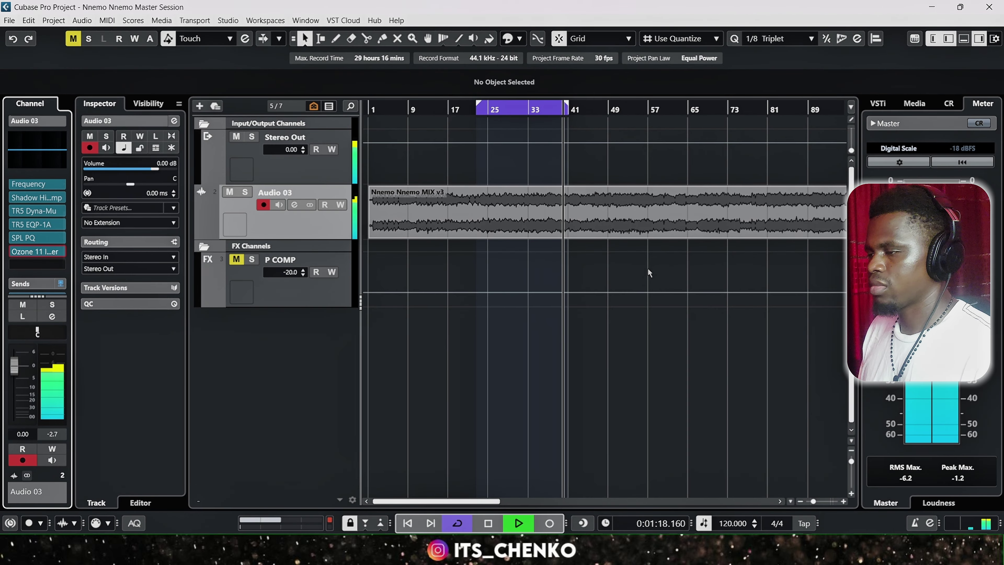
{"action": "key", "text": "space"}
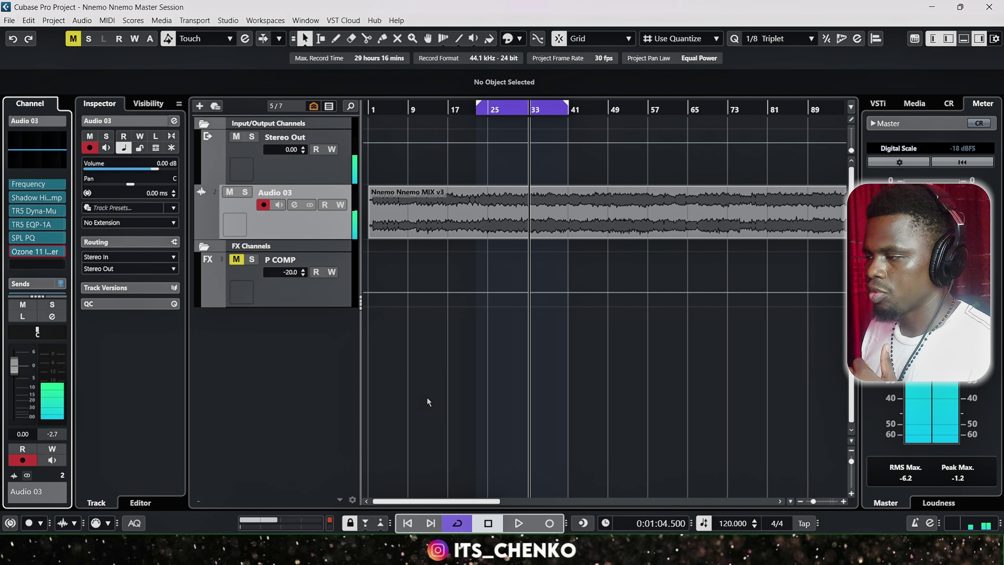
Play from about bar 22 and compare the mix with all Audio 03 inserts bypassed and active, leaving them active and playback stopped.
{"action": "scroll", "coordinate": [20, 257], "scroll_direction": "up", "scroll_amount": 2}
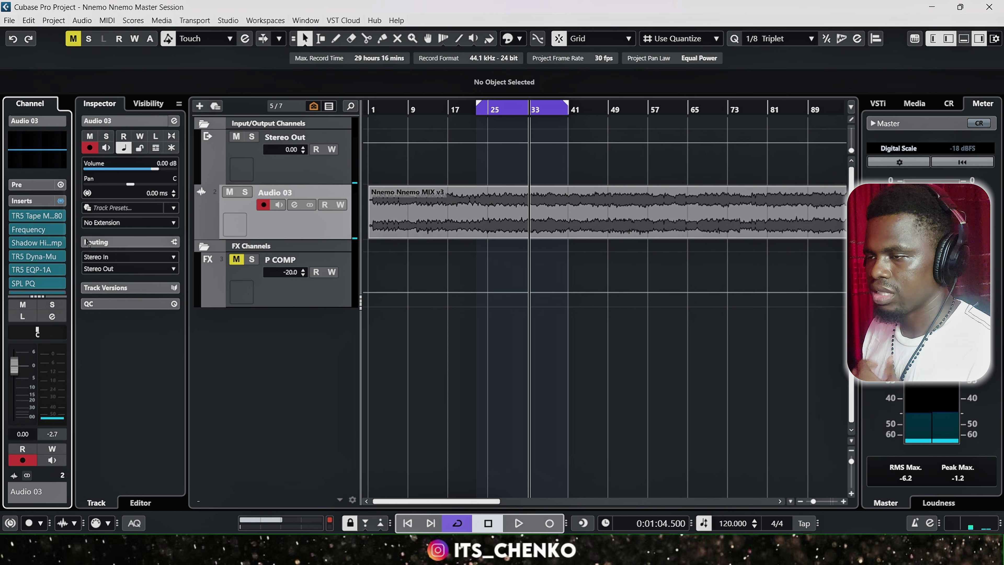
{"action": "left_click", "coordinate": [60, 201]}
{"action": "left_click", "coordinate": [473, 168]}
{"action": "key", "text": "space"}
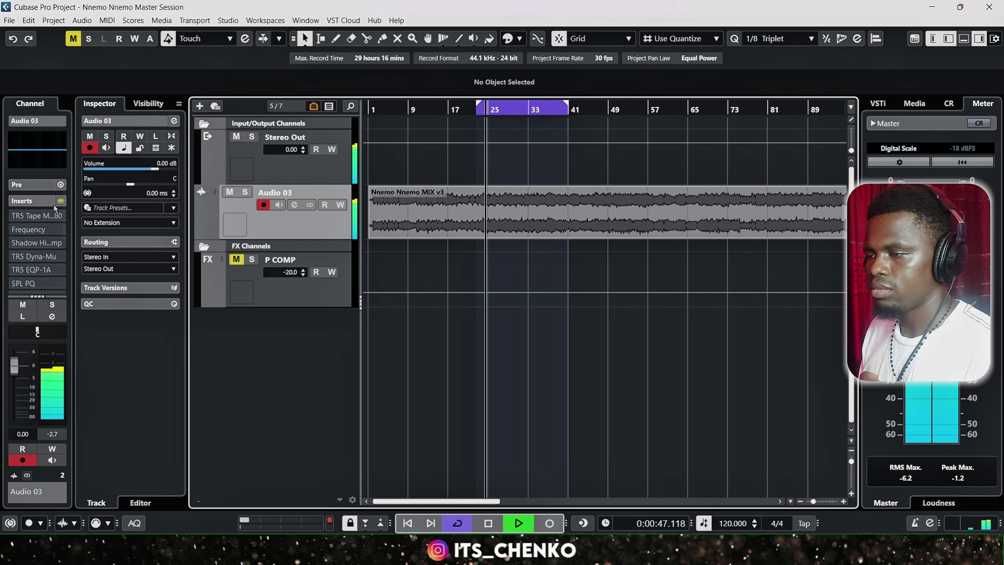
{"action": "left_click", "coordinate": [60, 201]}
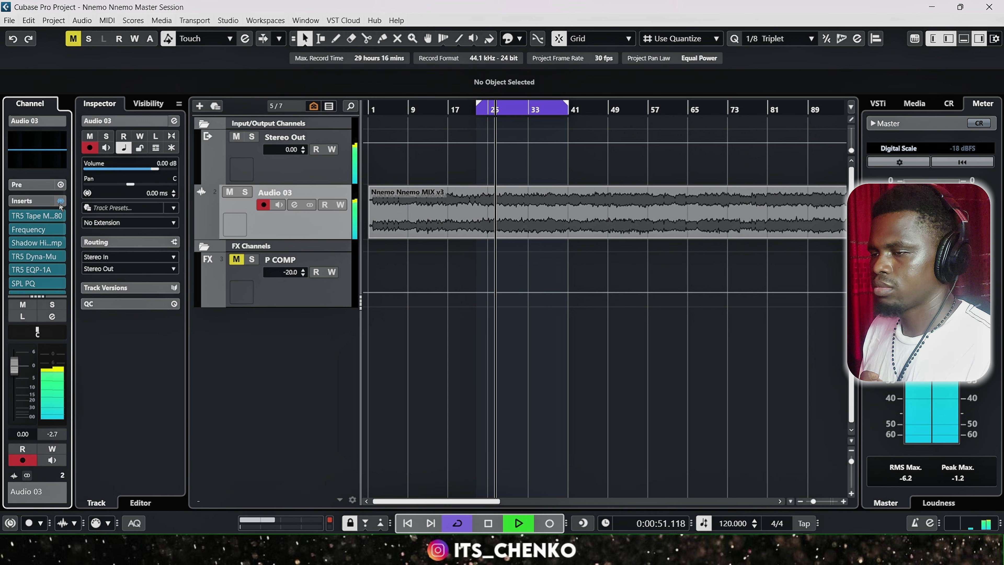
{"action": "left_click", "coordinate": [61, 202]}
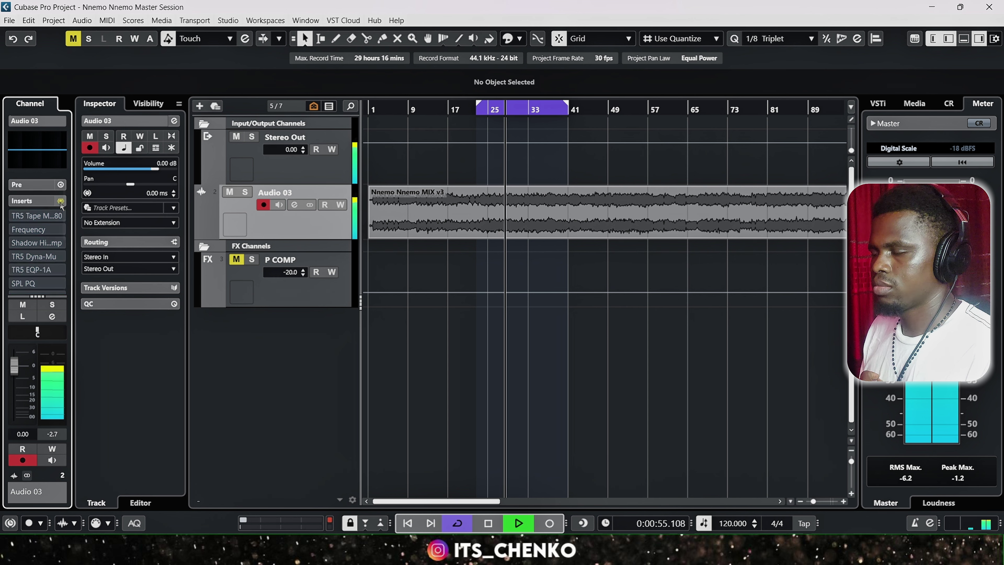
{"action": "left_click", "coordinate": [60, 202]}
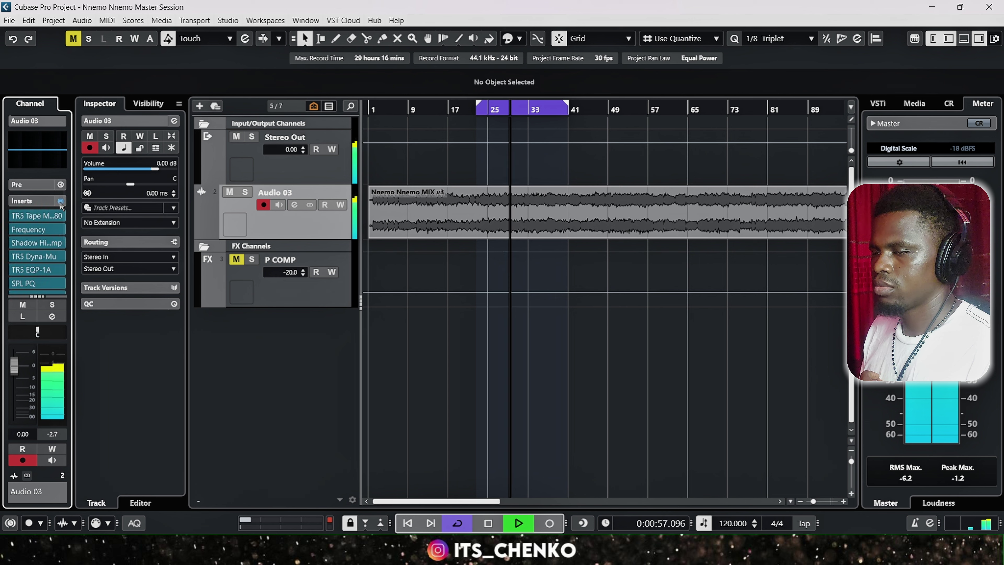
{"action": "left_click", "coordinate": [60, 201]}
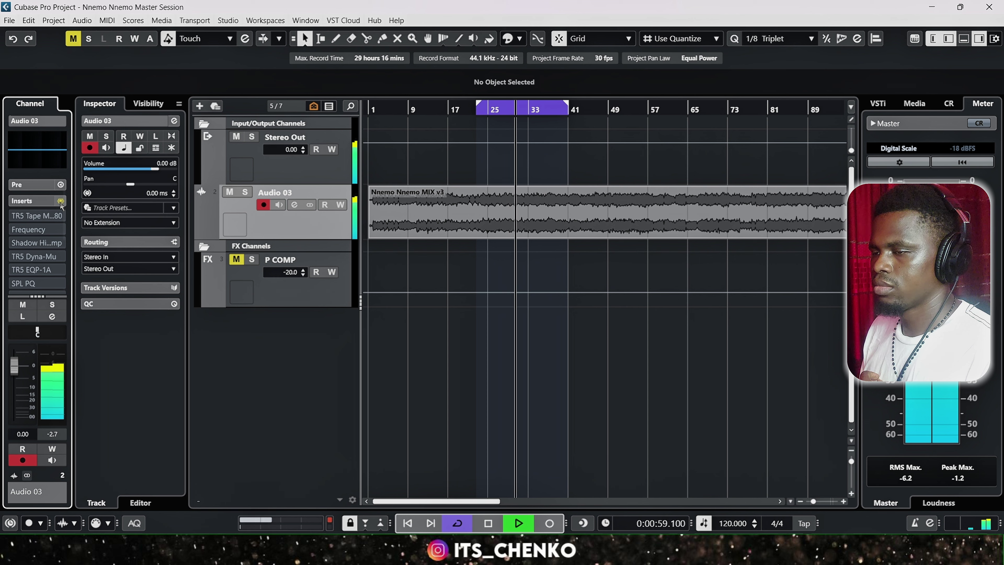
{"action": "left_click", "coordinate": [60, 202]}
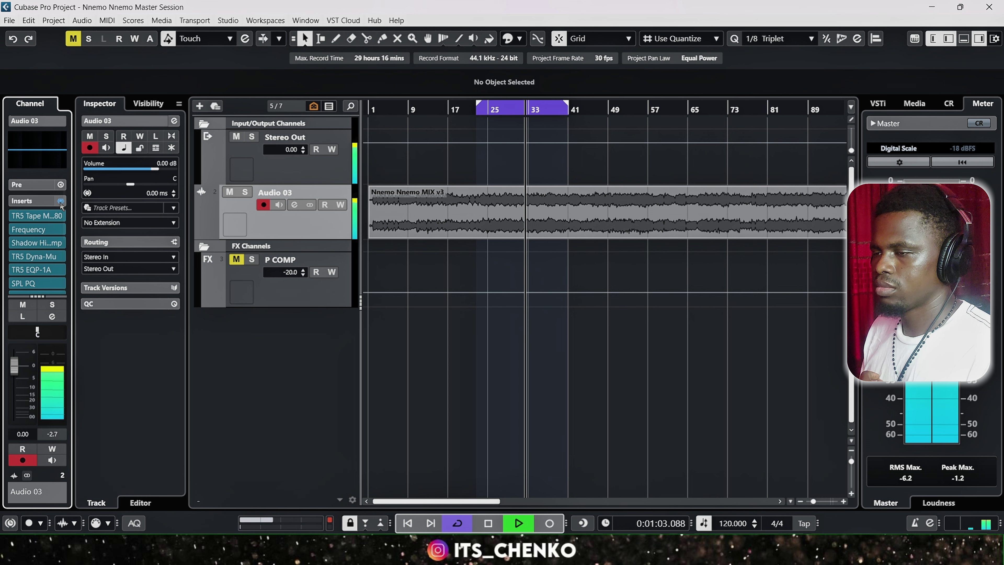
{"action": "left_click", "coordinate": [60, 201]}
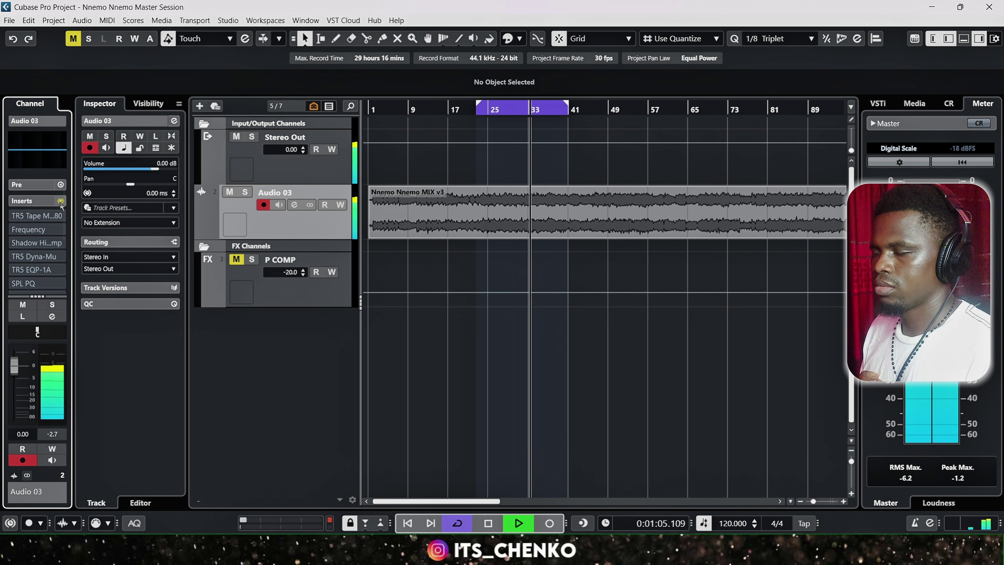
{"action": "left_click", "coordinate": [61, 202]}
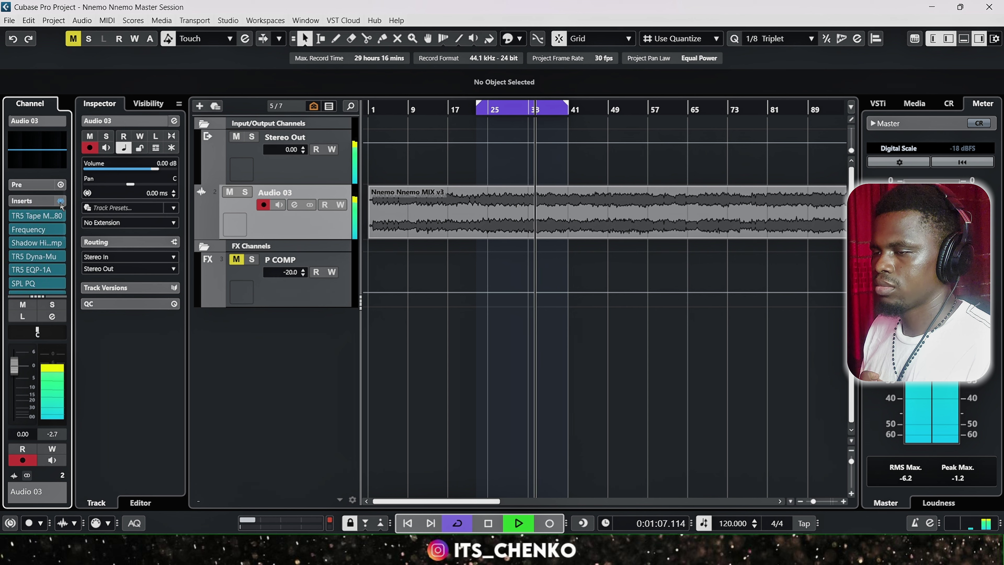
{"action": "key", "text": "space"}
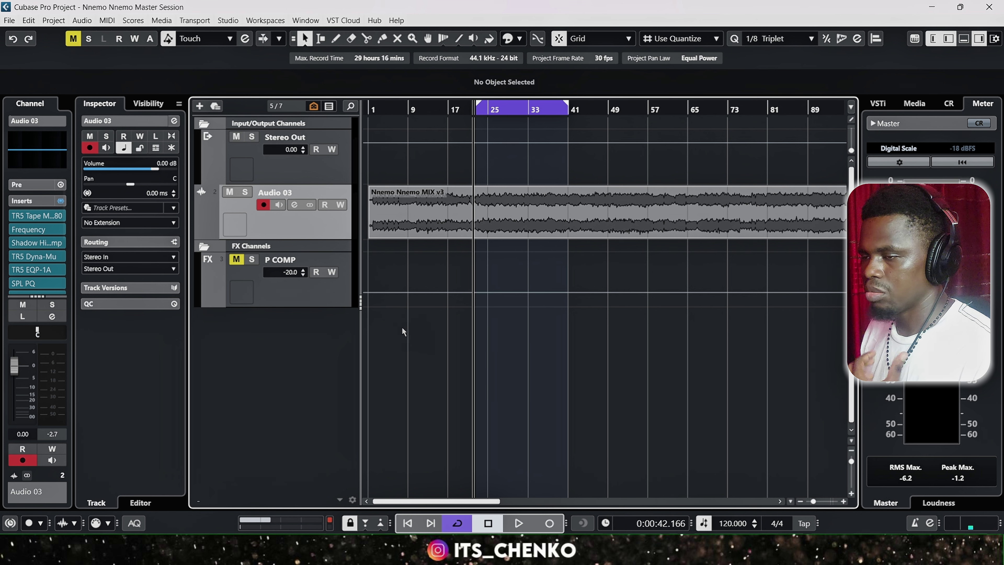
Examine Audio 03's send to P COMP and the P COMP FX channel it feeds.
{"action": "left_click", "coordinate": [44, 203]}
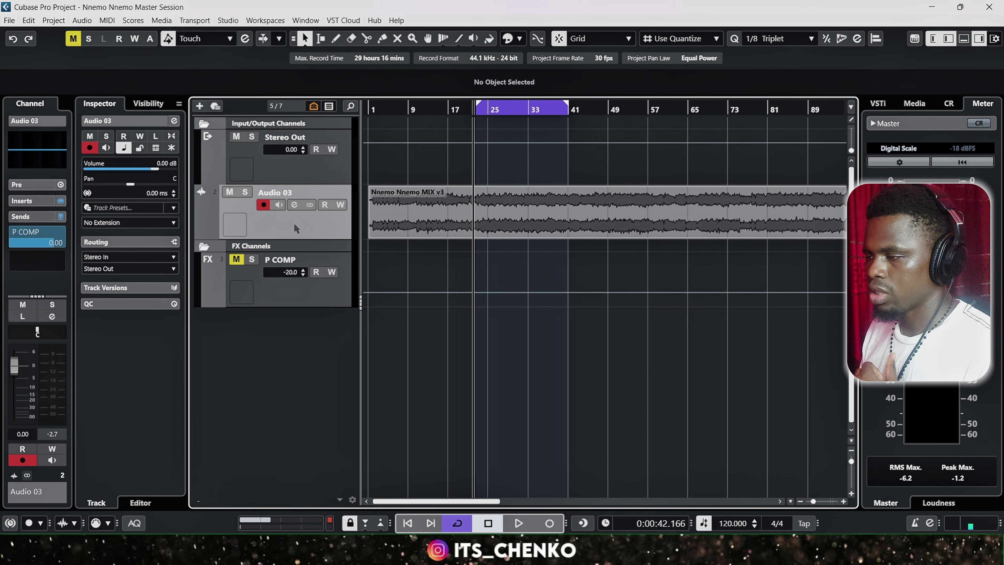
{"action": "left_click", "coordinate": [297, 300]}
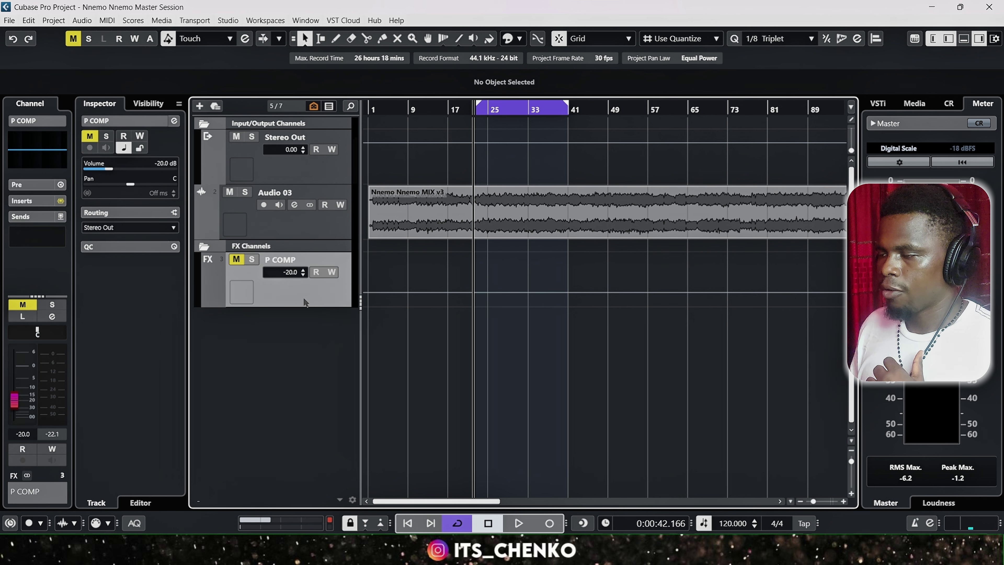
{"action": "left_click", "coordinate": [316, 225]}
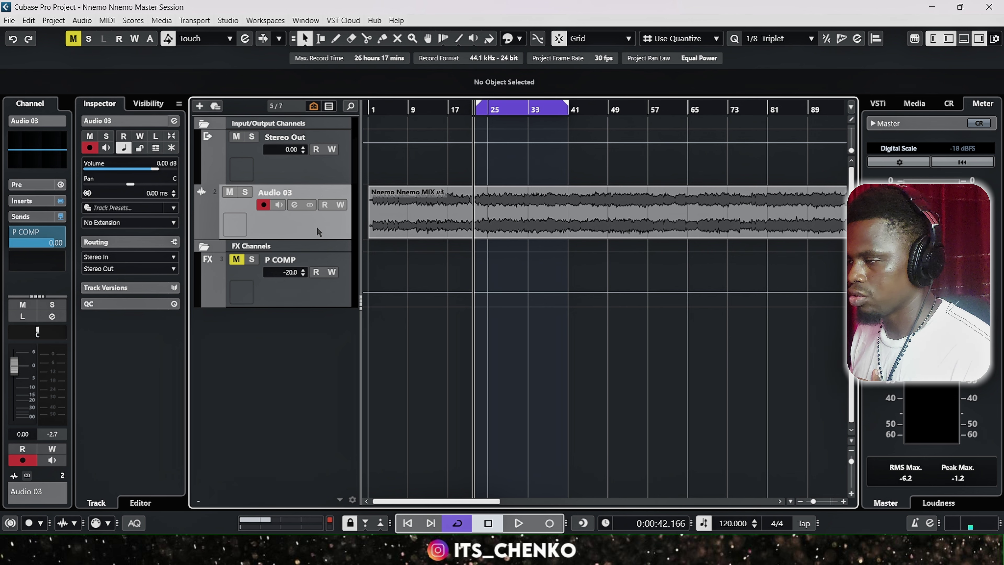
{"action": "left_click", "coordinate": [320, 298]}
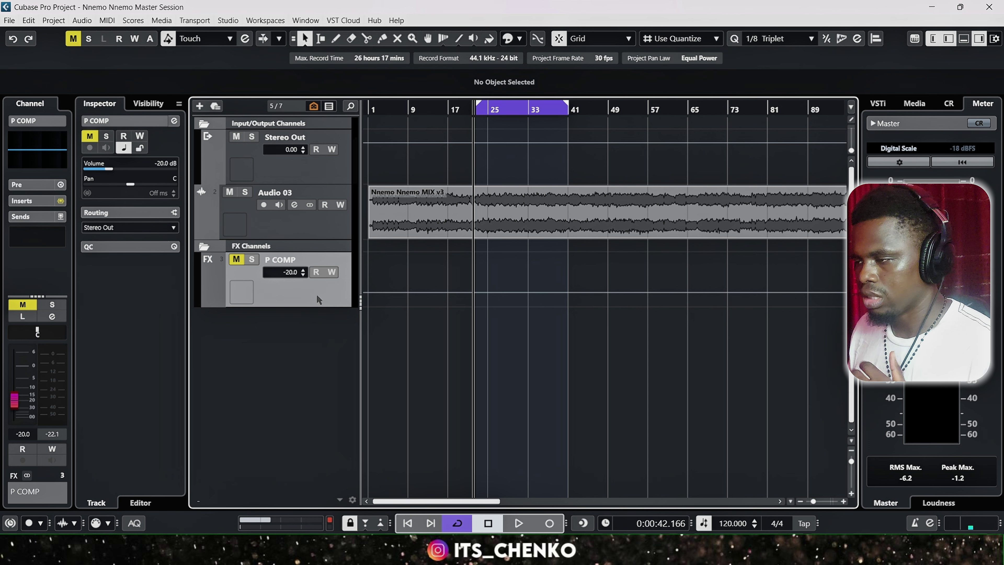
Unmute the P COMP channel and lower Audio 03's level all the way to -∞ dB.
{"action": "left_click", "coordinate": [234, 263]}
{"action": "left_click", "coordinate": [289, 226]}
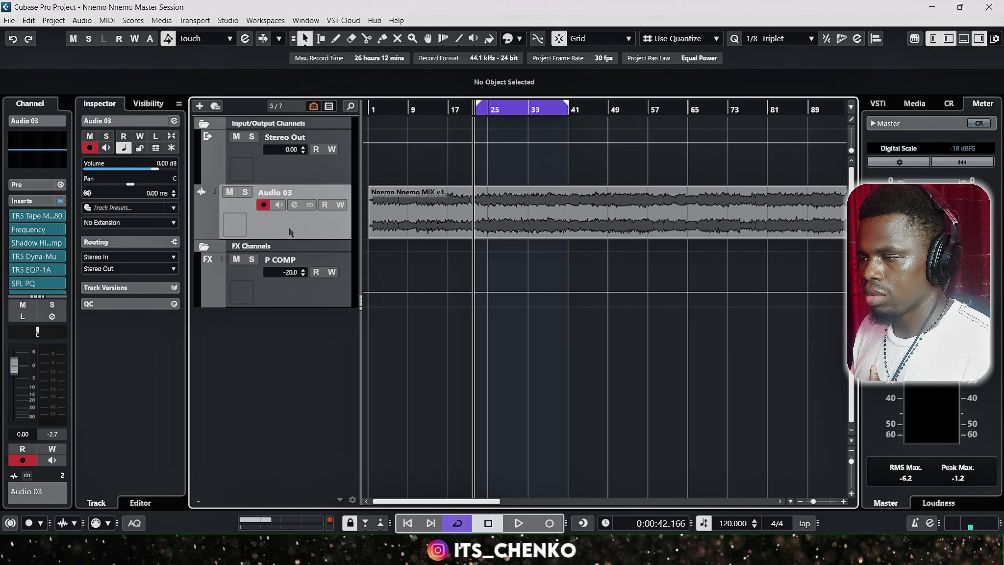
{"action": "left_click_drag", "start_coordinate": [13, 365], "coordinate": [17, 529]}
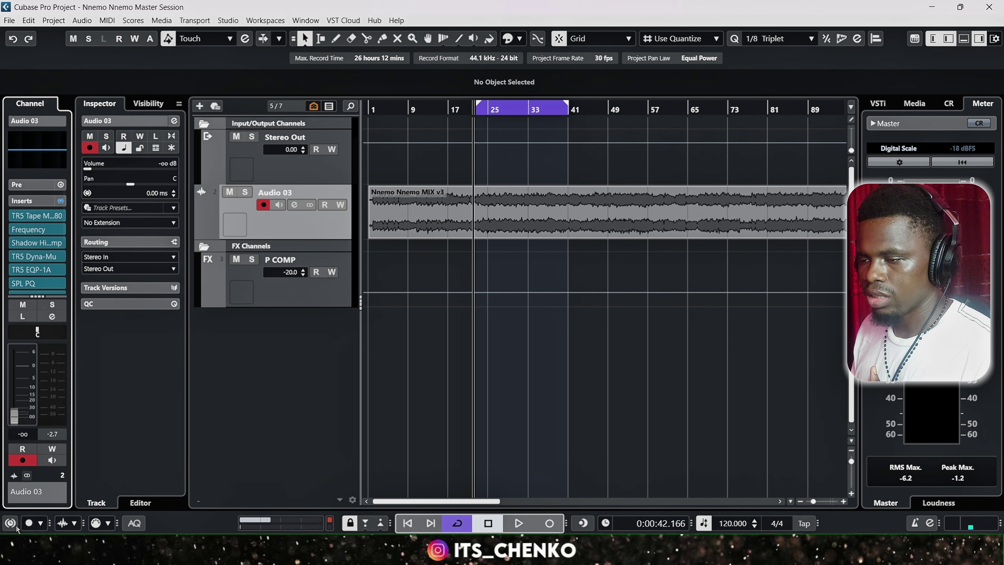
Show P COMP's inserts, set its level to 0 dB and audition the channel alone on the looped section.
{"action": "left_click", "coordinate": [315, 292]}
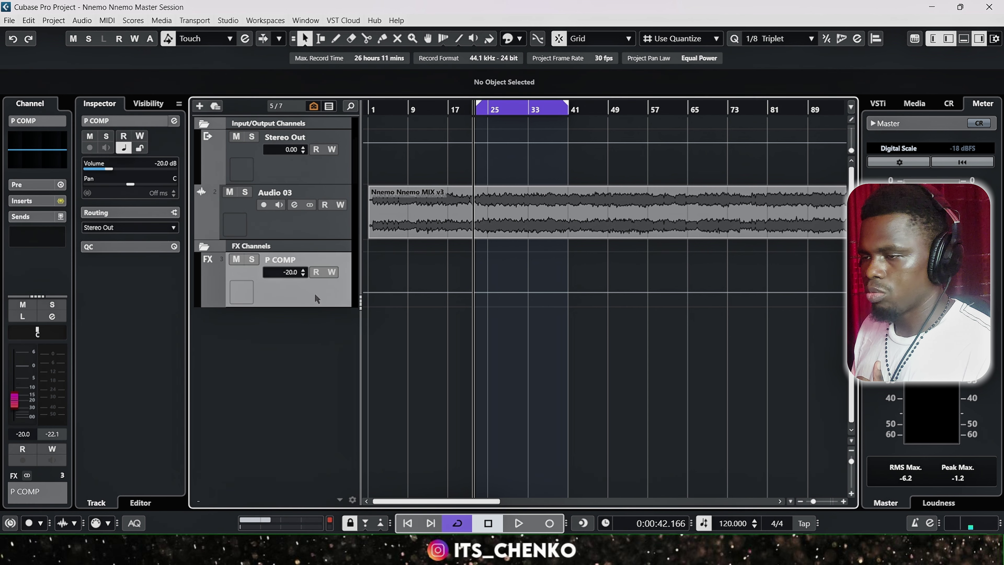
{"action": "left_click", "coordinate": [43, 202]}
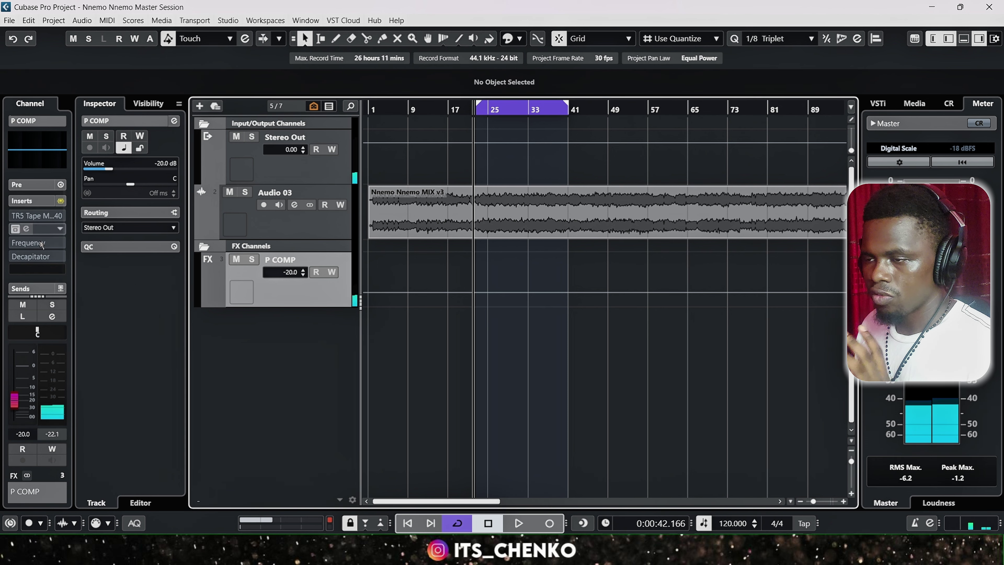
{"action": "left_click", "coordinate": [25, 433], "text": "ctrl"}
{"action": "key", "text": "space"}
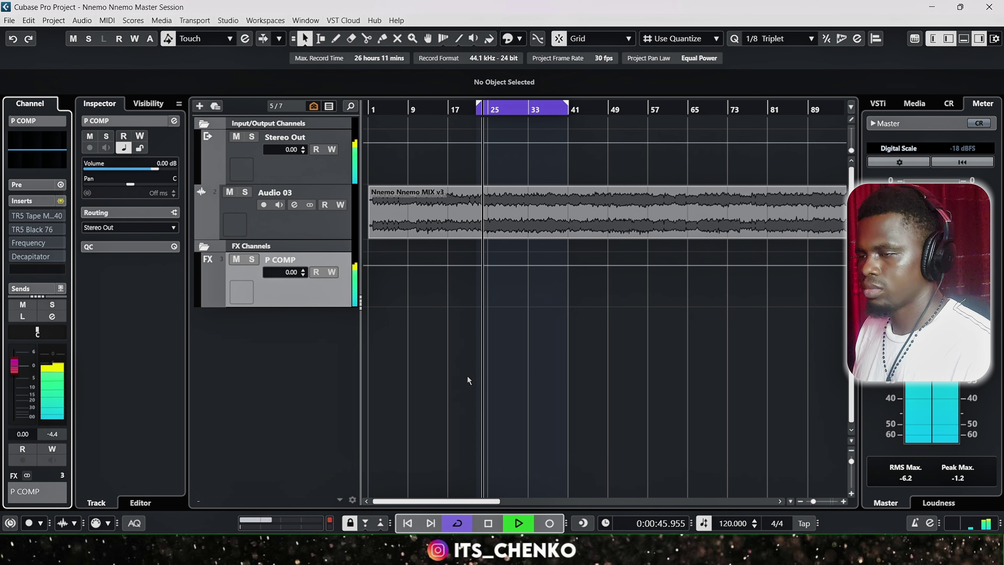
{"action": "key", "text": "space"}
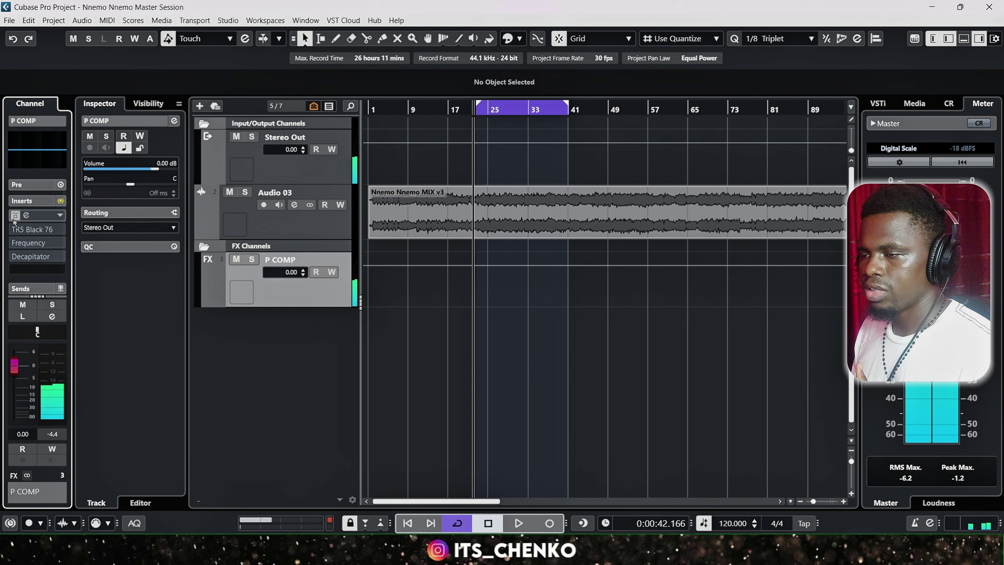
Activate the TR5 Tape Machine 440 insert on P COMP and open its settings, placed over the middle of the project.
{"action": "left_click", "coordinate": [16, 216]}
{"action": "left_click", "coordinate": [26, 216]}
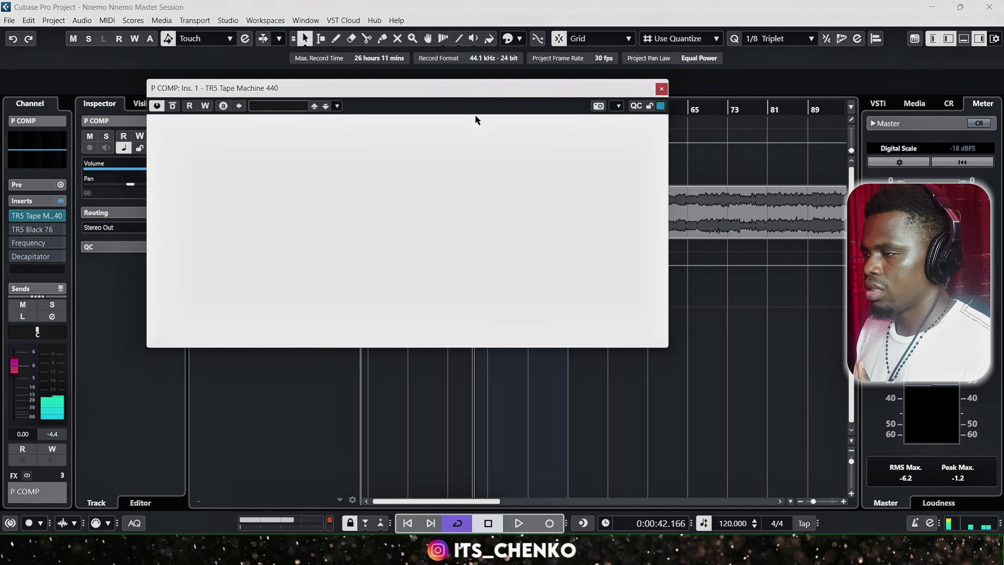
{"action": "left_click_drag", "start_coordinate": [478, 93], "coordinate": [590, 132]}
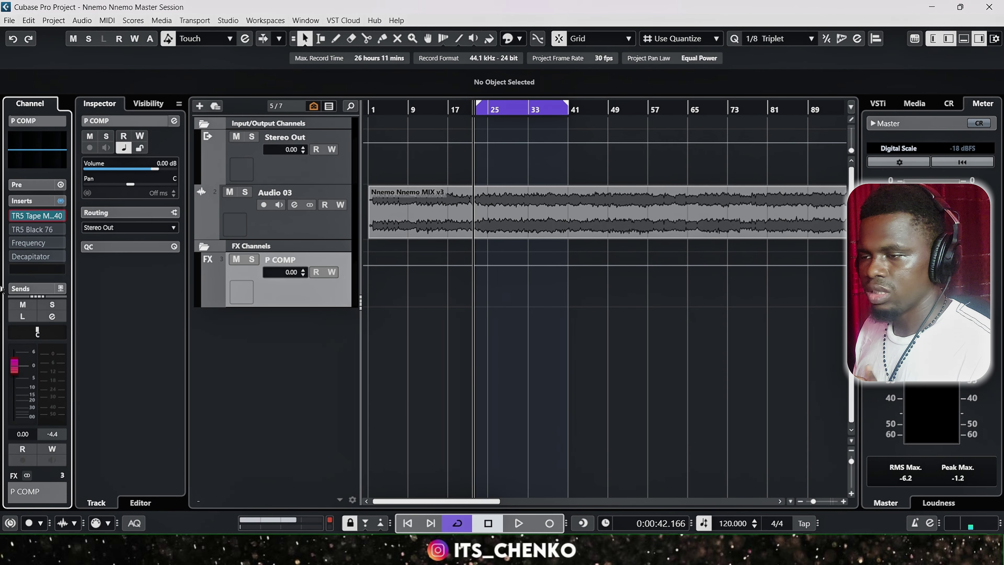
Activate the TR5 Black 76 insert on P COMP and review its input, output, attack and release settings.
{"action": "mouse_move", "coordinate": [15, 232]}
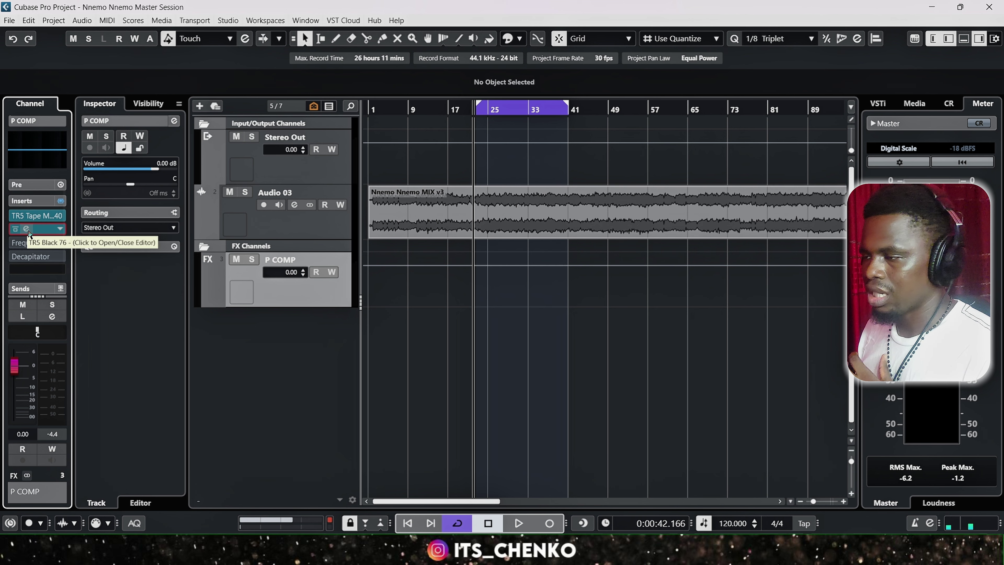
{"action": "left_click", "coordinate": [27, 230]}
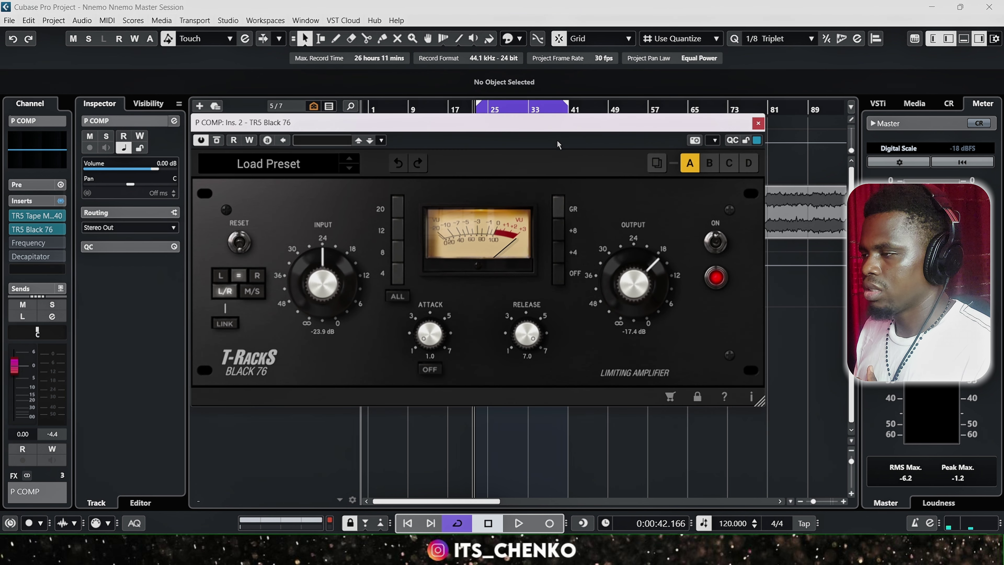
{"action": "left_click_drag", "start_coordinate": [553, 130], "coordinate": [578, 130]}
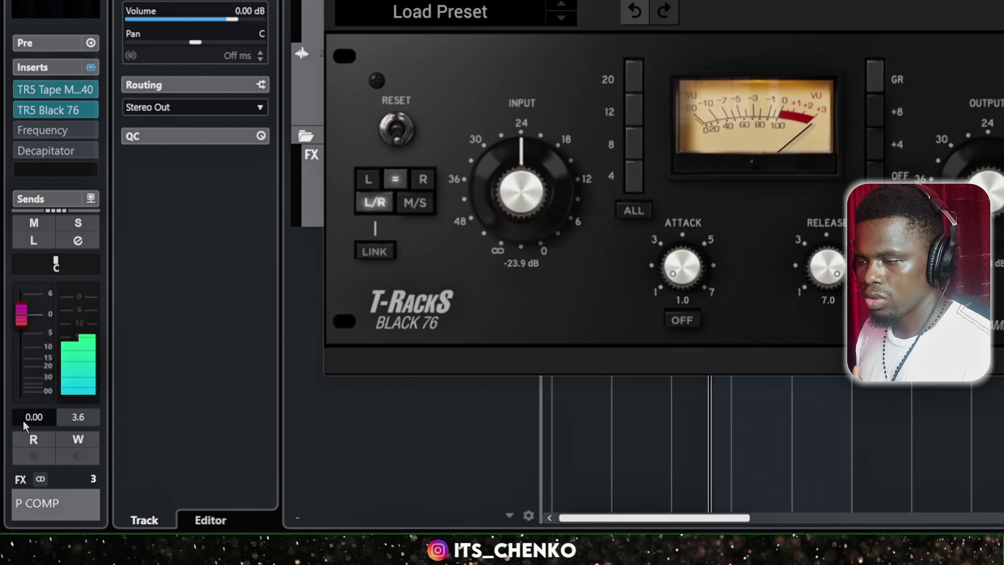
Set the P COMP level to -5 dB, audition it with Black 76 active, then stop playback and close the compressor's window.
{"action": "left_click", "coordinate": [35, 417]}
{"action": "type", "text": "-5"}
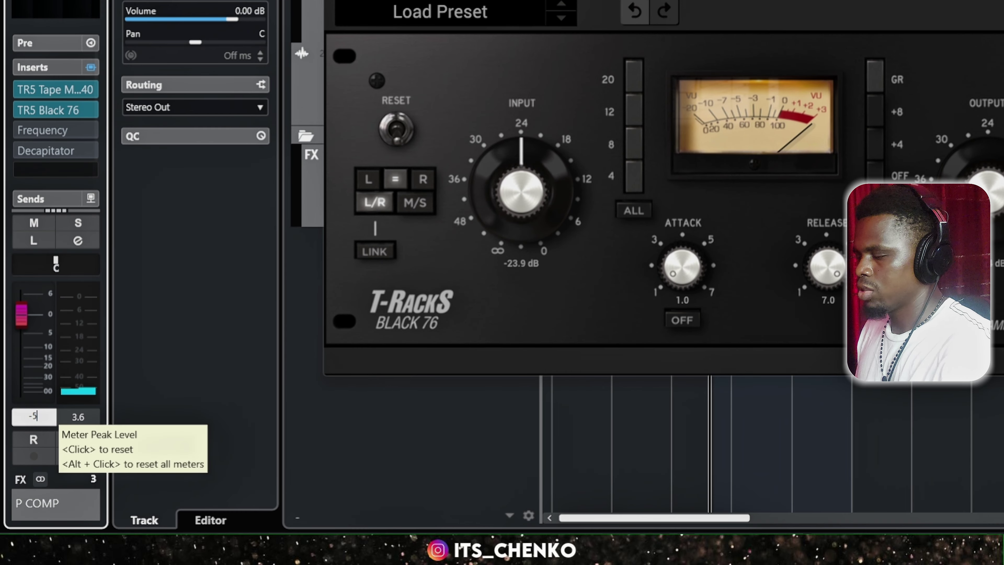
{"action": "key", "text": "Return"}
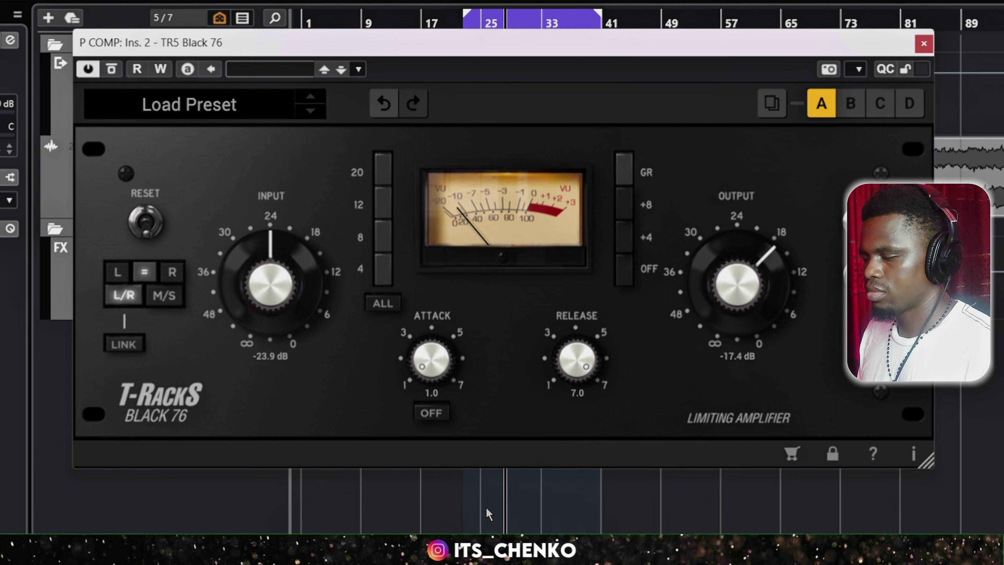
{"action": "key", "text": "space"}
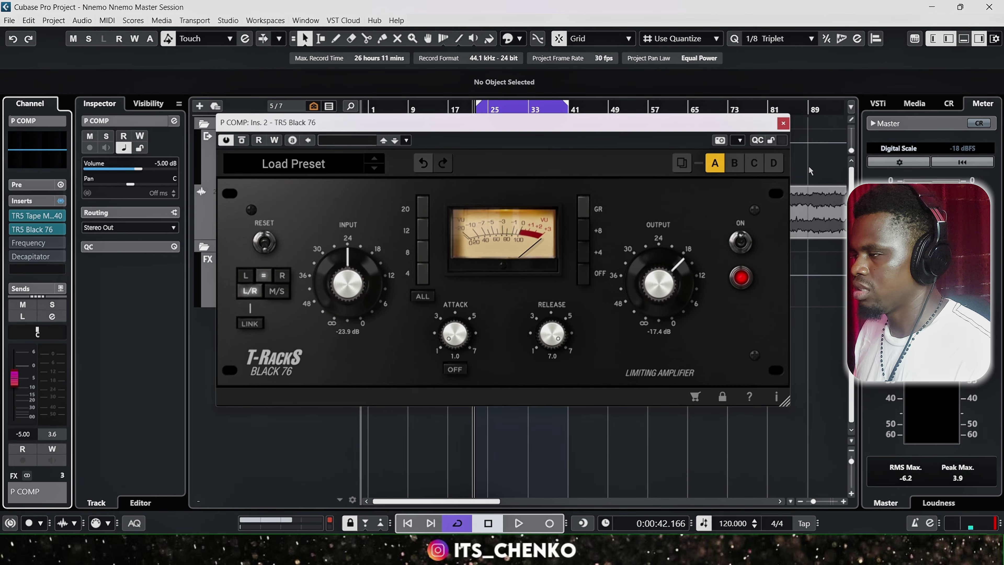
{"action": "left_click", "coordinate": [783, 125]}
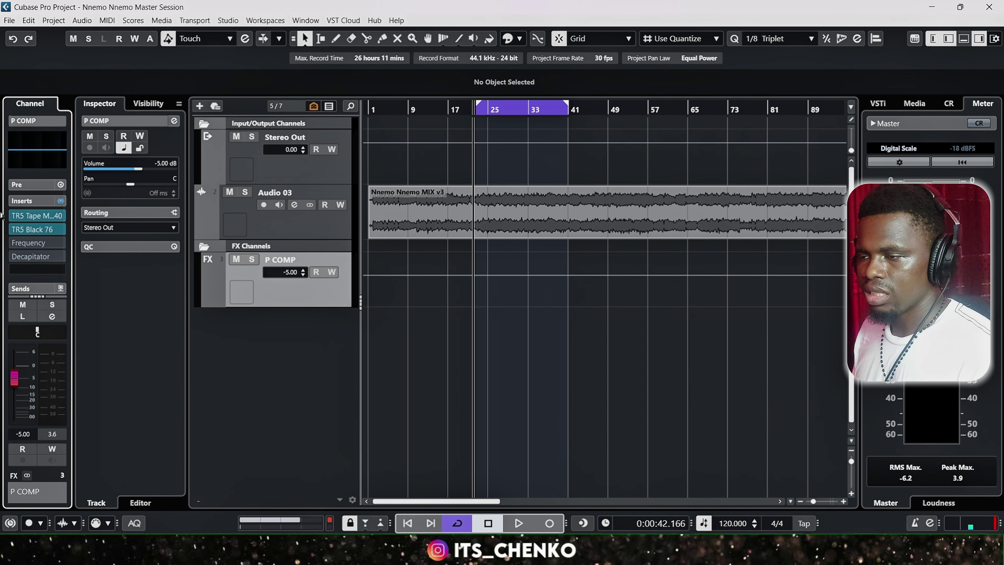
Activate the Frequency insert on P COMP and review its low and high cut bands, ending with its window closed.
{"action": "left_click", "coordinate": [27, 245]}
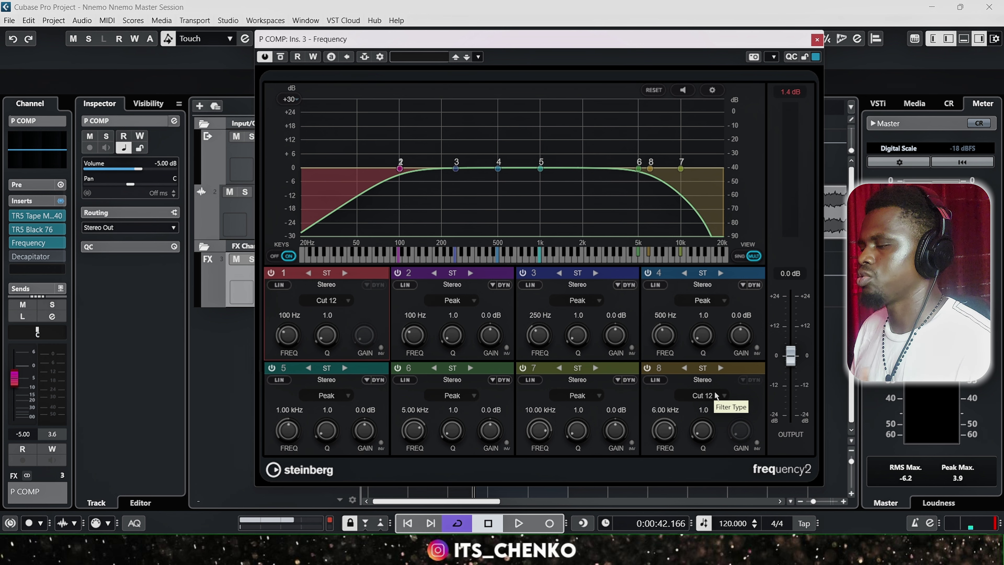
{"action": "left_click", "coordinate": [816, 39]}
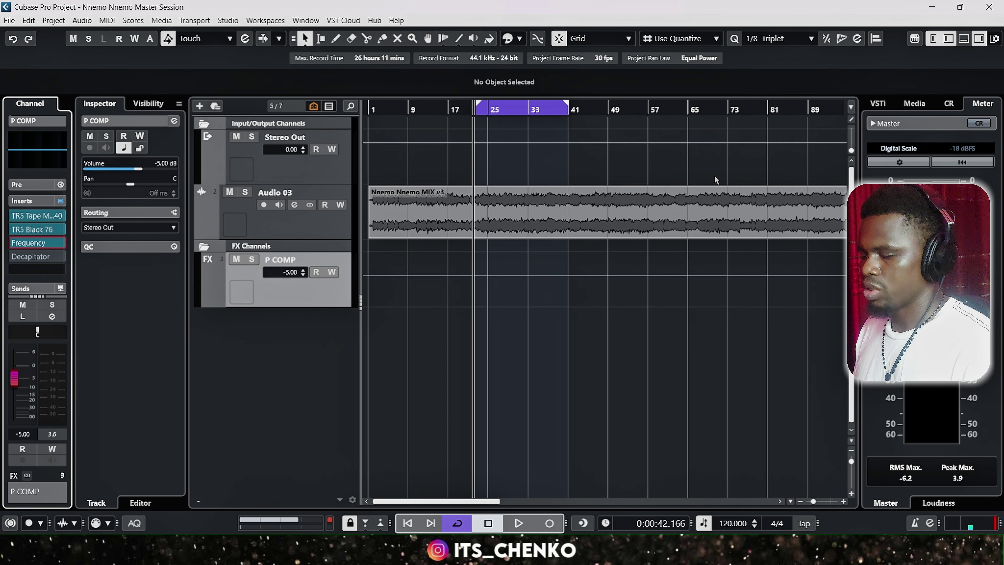
{"action": "left_click", "coordinate": [515, 306]}
Play the looped section to compare P COMP with Frequency bypassed and active, leaving it active and playback stopped.
{"action": "key", "text": "space"}
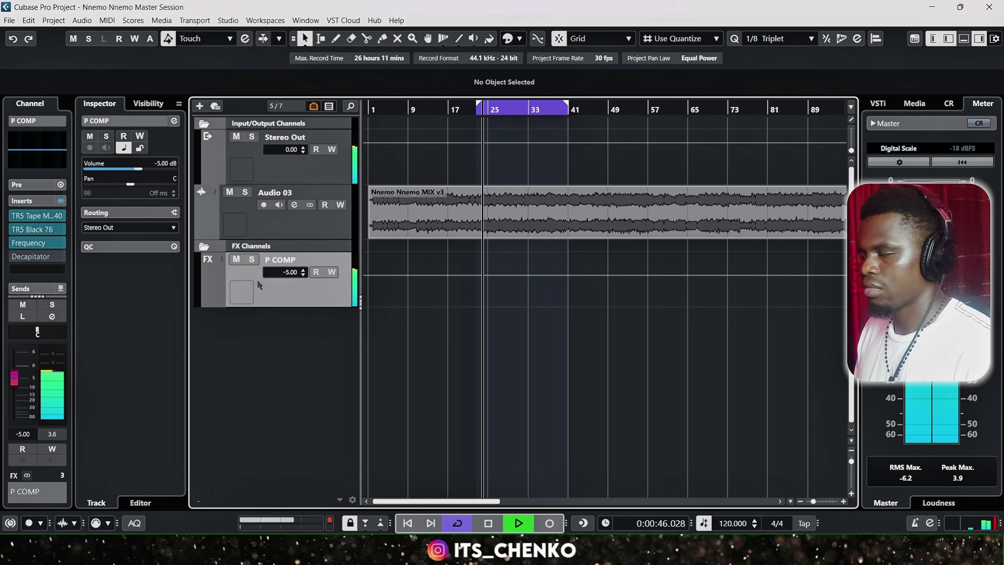
{"action": "key", "text": "space"}
{"action": "key", "text": "space"}
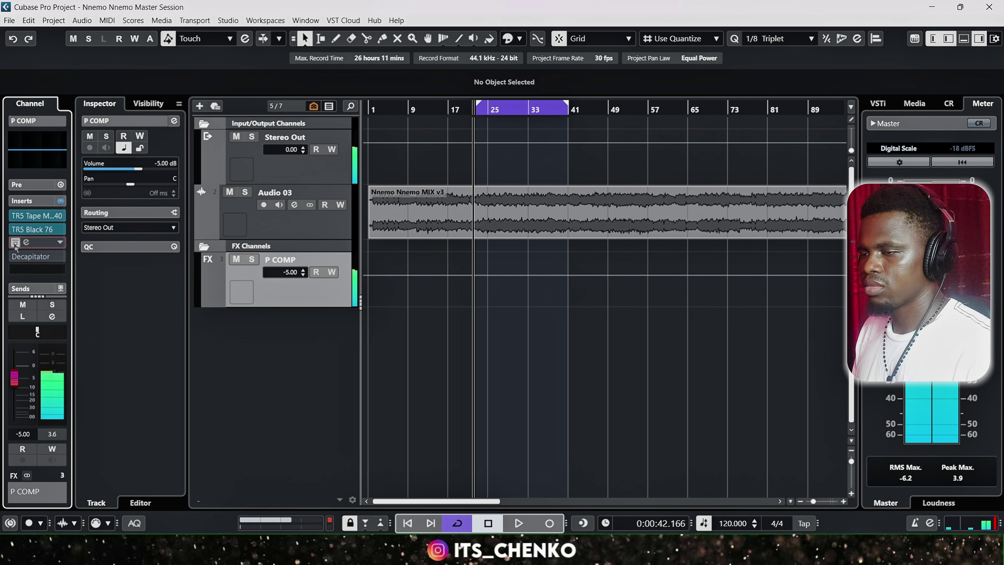
{"action": "key", "text": "space"}
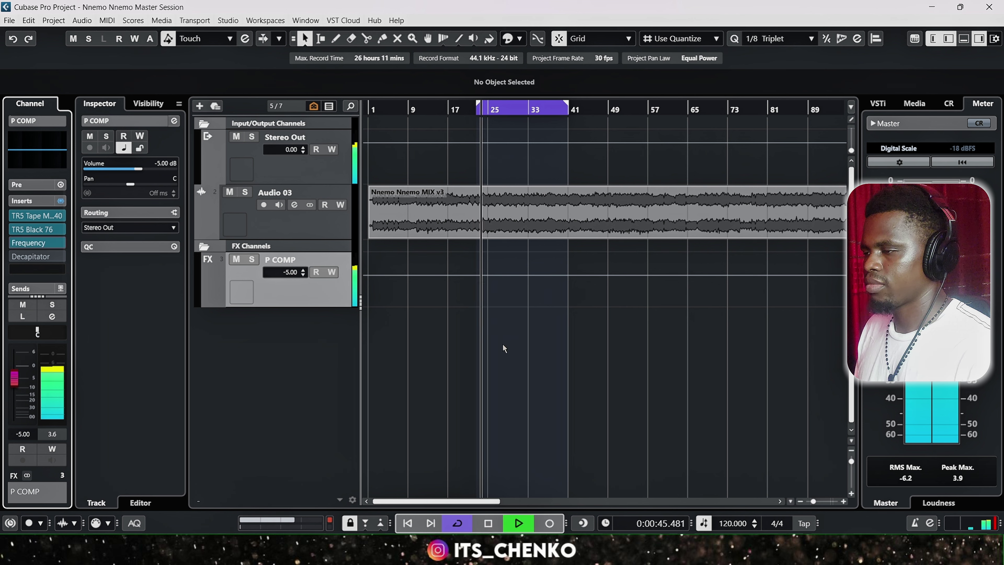
{"action": "key", "text": "space"}
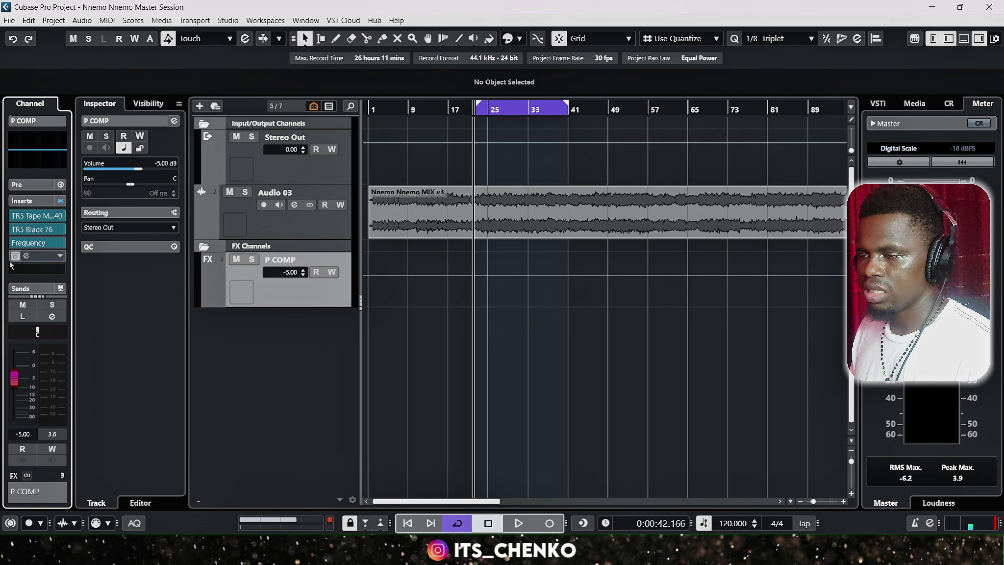
Activate the Decapitator insert on P COMP, review its settings and audition the looped section with its window closed.
{"action": "left_click", "coordinate": [26, 256]}
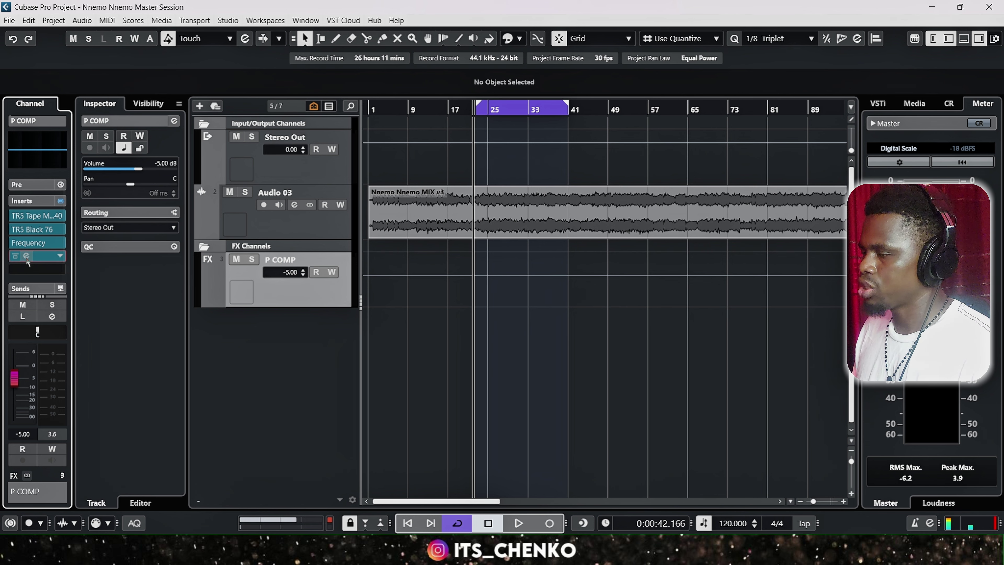
{"action": "left_click_drag", "start_coordinate": [598, 167], "coordinate": [510, 164]}
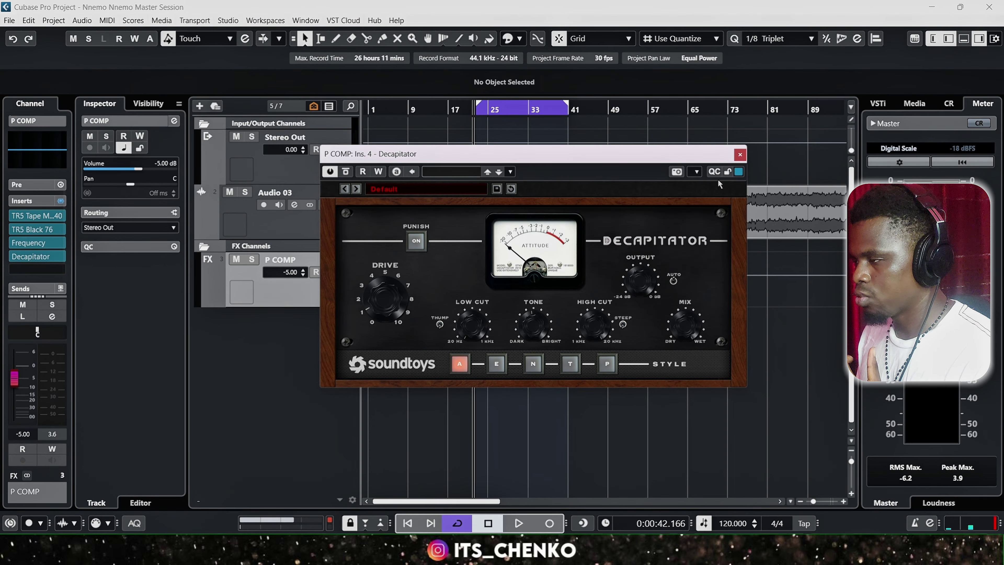
{"action": "left_click", "coordinate": [739, 156]}
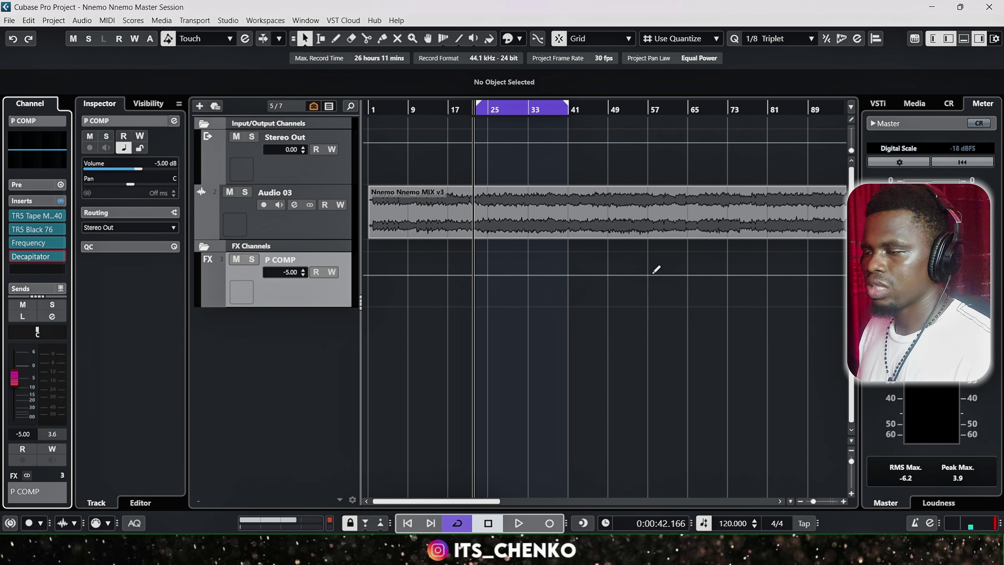
{"action": "key", "text": "space"}
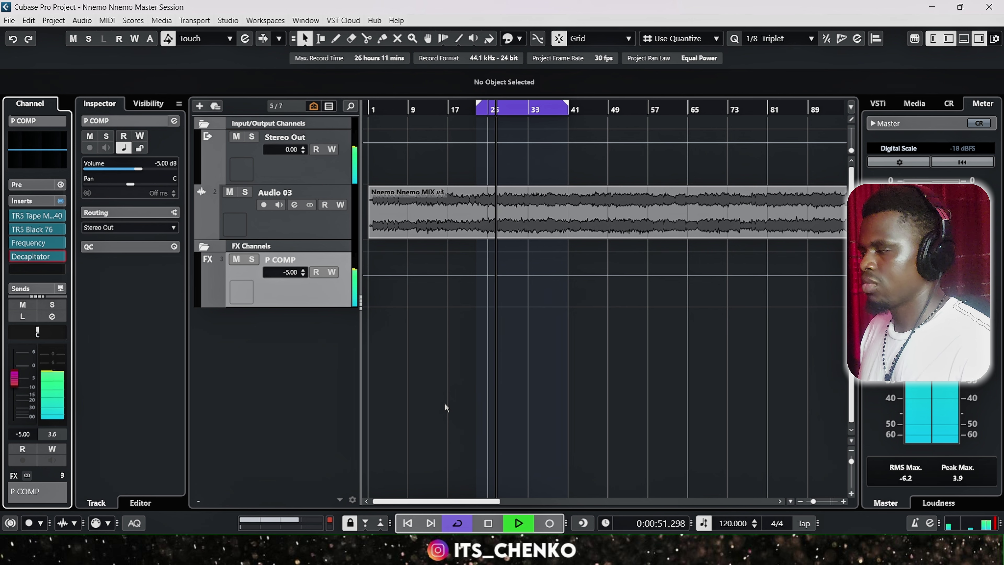
{"action": "key", "text": "space"}
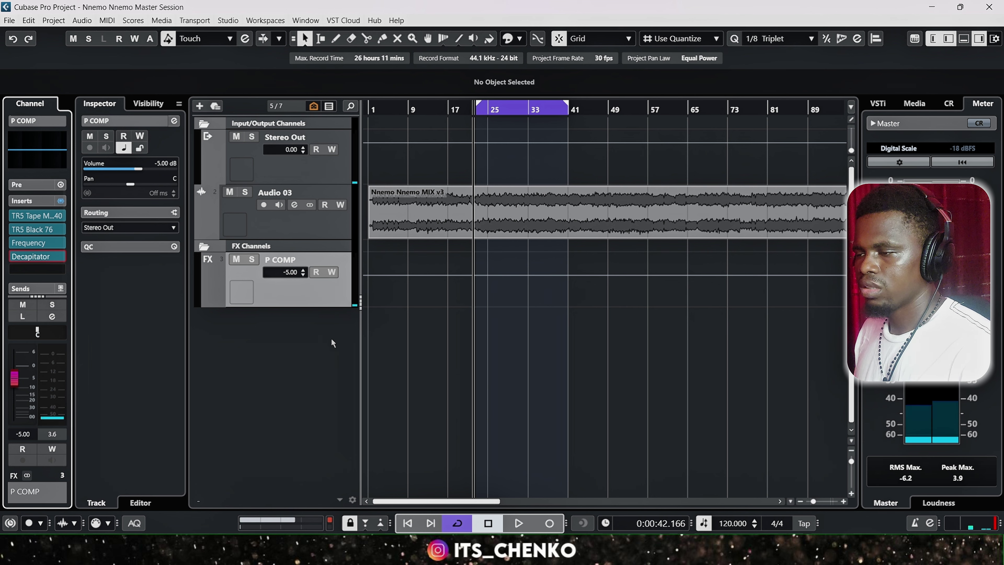
Set the P COMP level to -20 dB and select the Audio 03 track.
{"action": "left_click", "coordinate": [304, 294]}
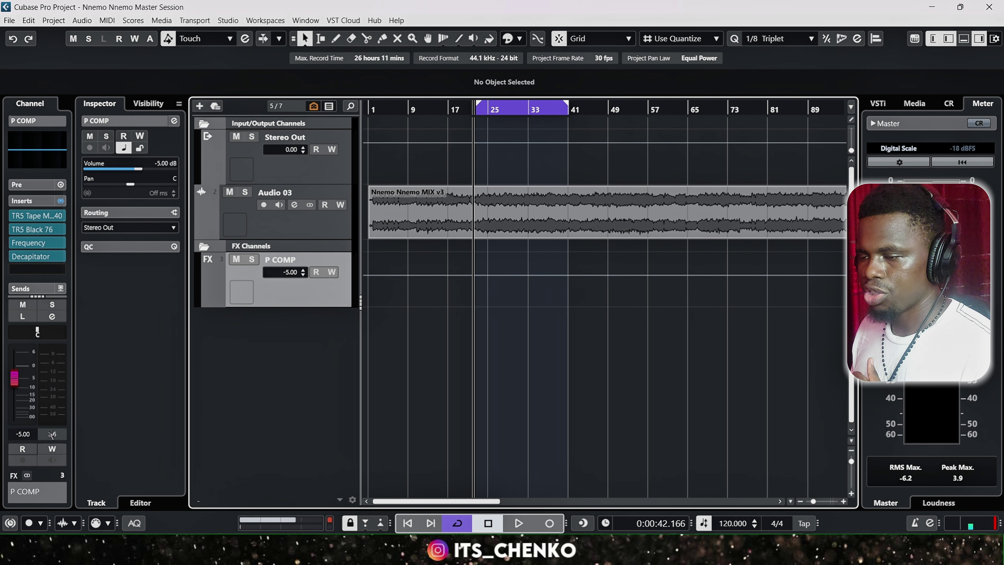
{"action": "left_click", "coordinate": [23, 435]}
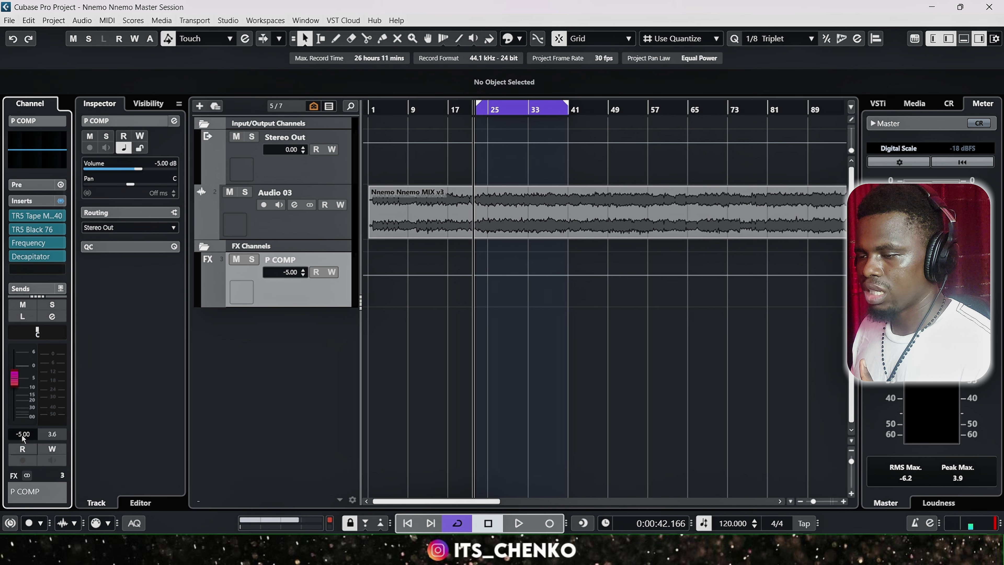
{"action": "double_click", "coordinate": [29, 434]}
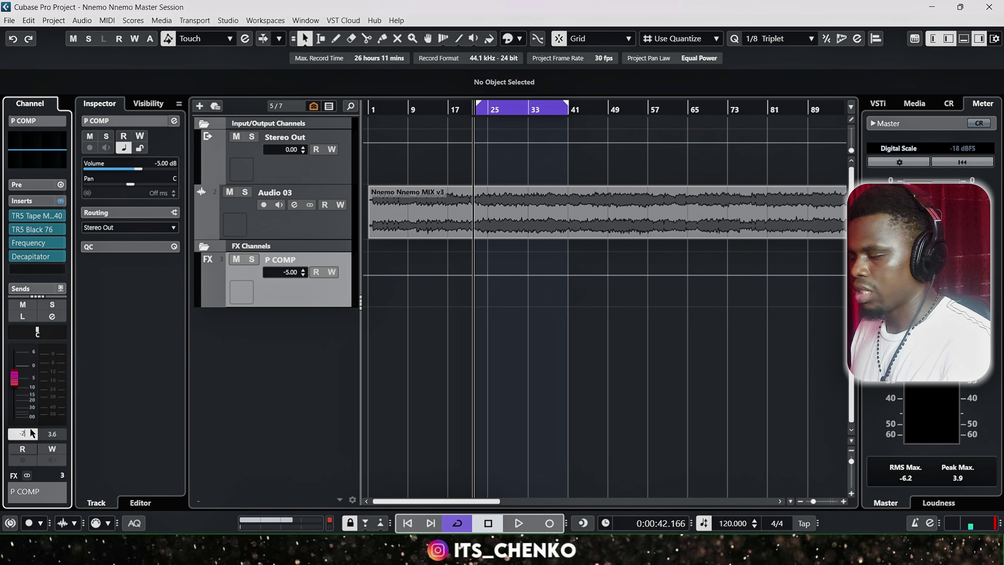
{"action": "type", "text": "-20"}
{"action": "key", "text": "Return"}
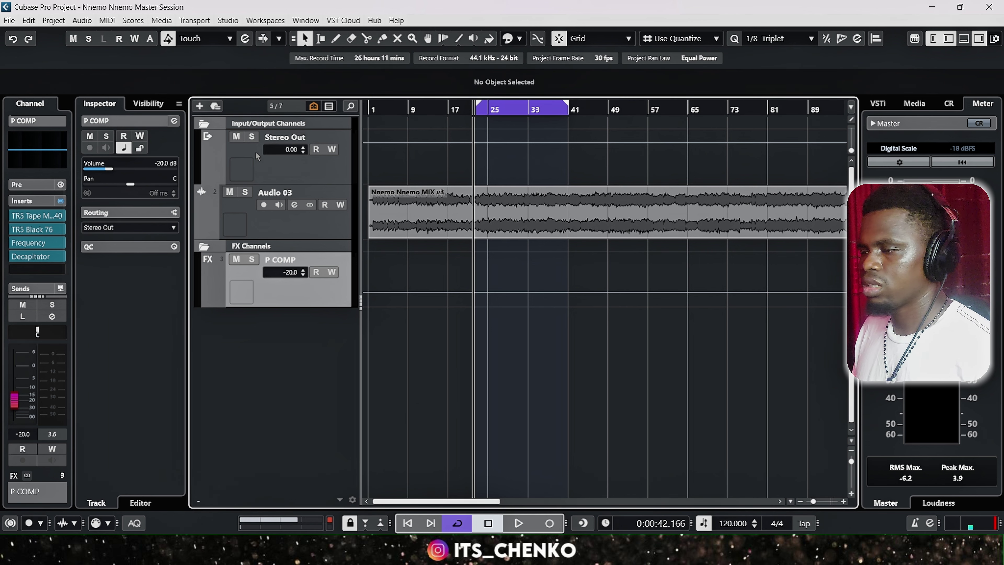
{"action": "left_click", "coordinate": [271, 227]}
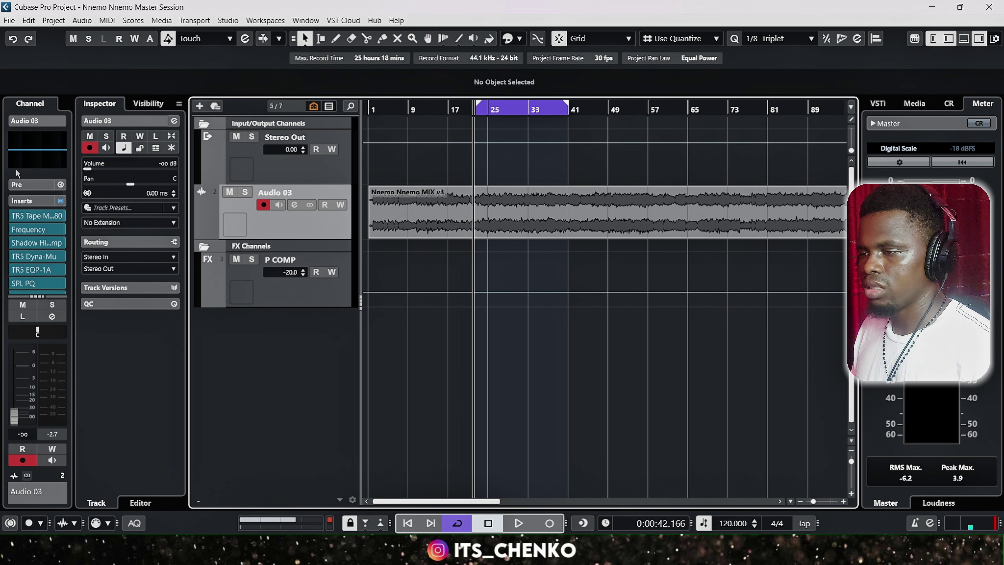
Pull the P COMP fader down to silence, blend it back in over looped playback, and set its level to -20 dB.
{"action": "left_click", "coordinate": [301, 295]}
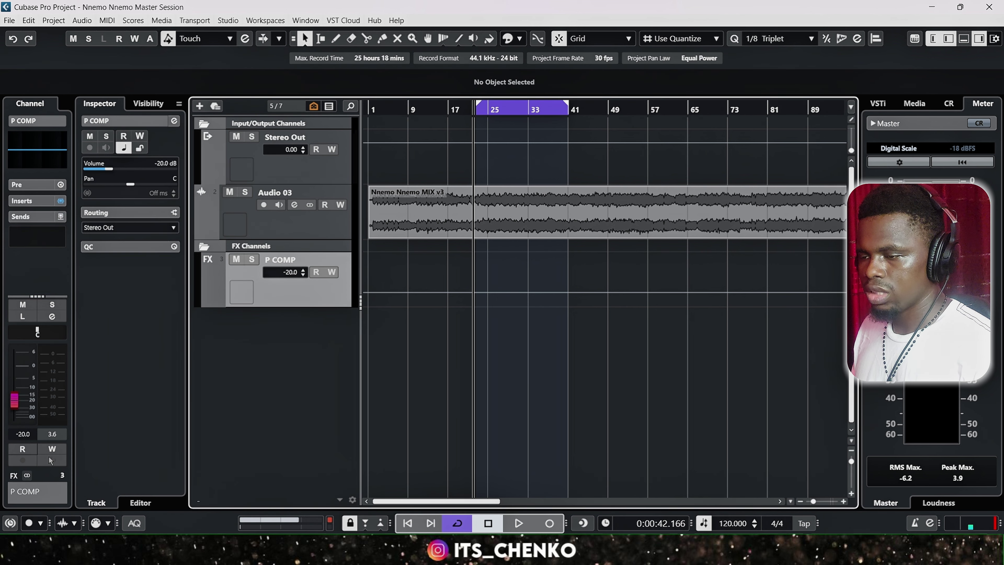
{"action": "left_click_drag", "start_coordinate": [14, 400], "coordinate": [16, 418]}
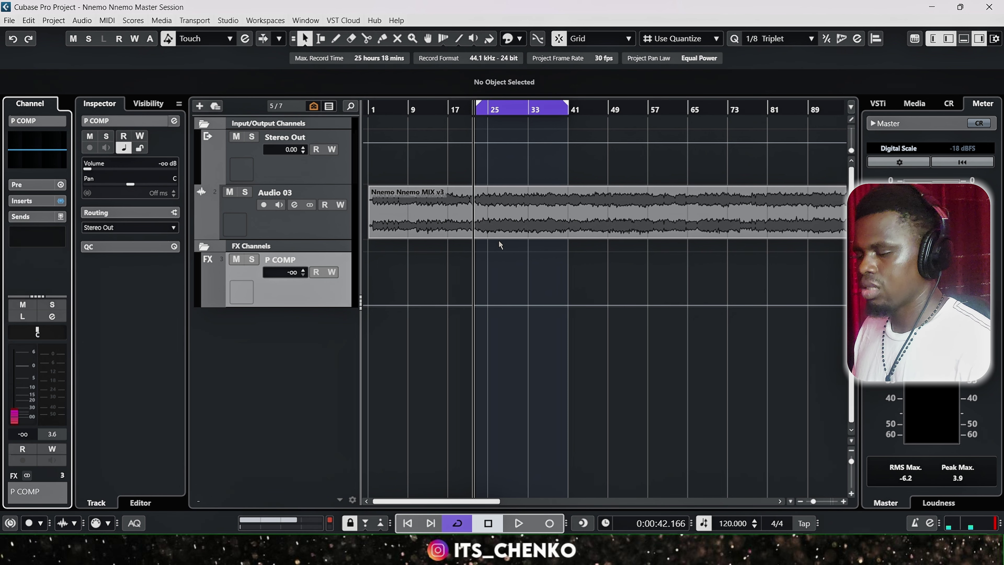
{"action": "key", "text": "space"}
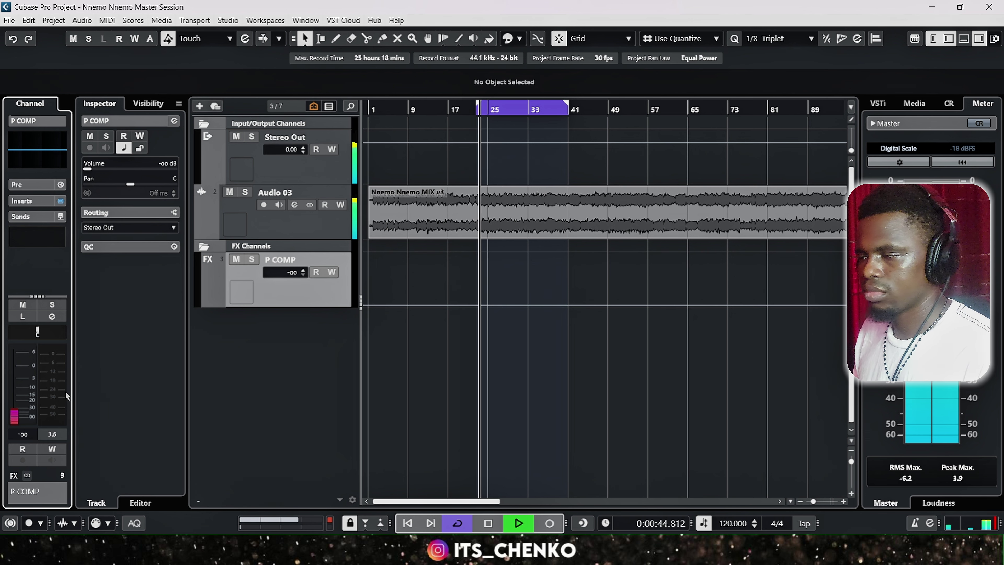
{"action": "mouse_move", "coordinate": [11, 414]}
{"action": "left_mouse_down"}
{"action": "mouse_move", "coordinate": [28, 390]}
{"action": "mouse_move", "coordinate": [13, 420]}
{"action": "left_mouse_up"}
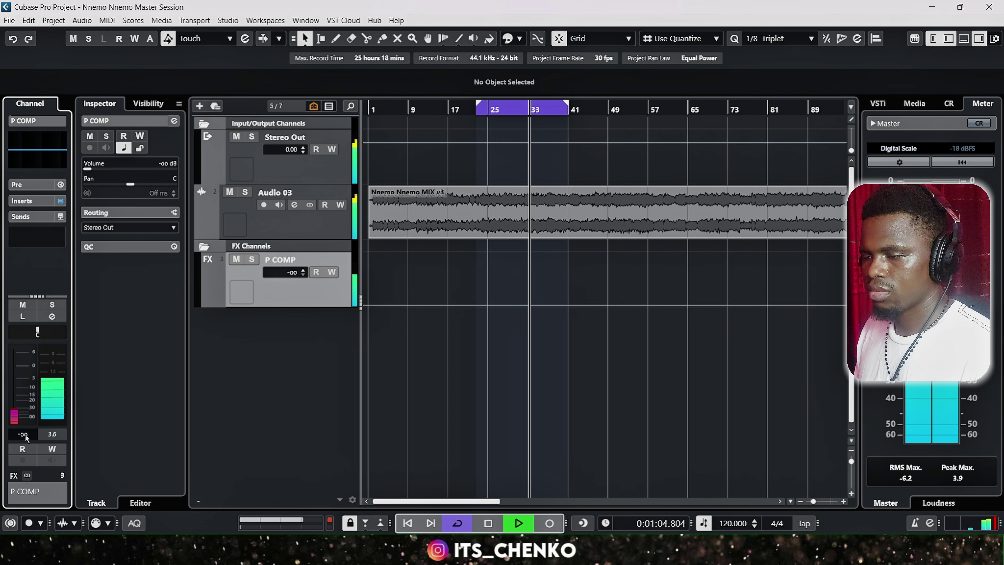
{"action": "left_click_drag", "start_coordinate": [18, 422], "coordinate": [26, 405]}
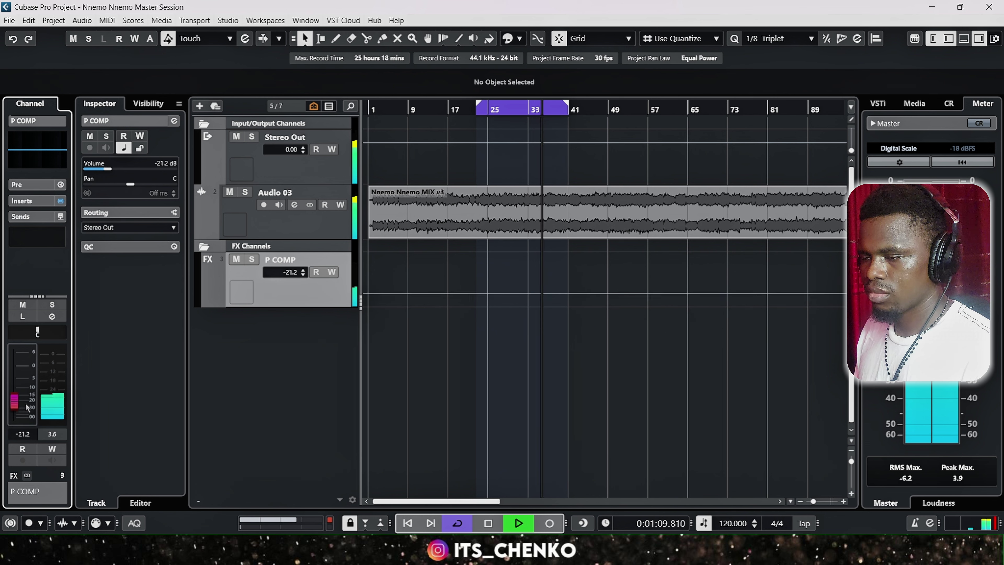
{"action": "key", "text": "space"}
{"action": "left_click", "coordinate": [27, 434]}
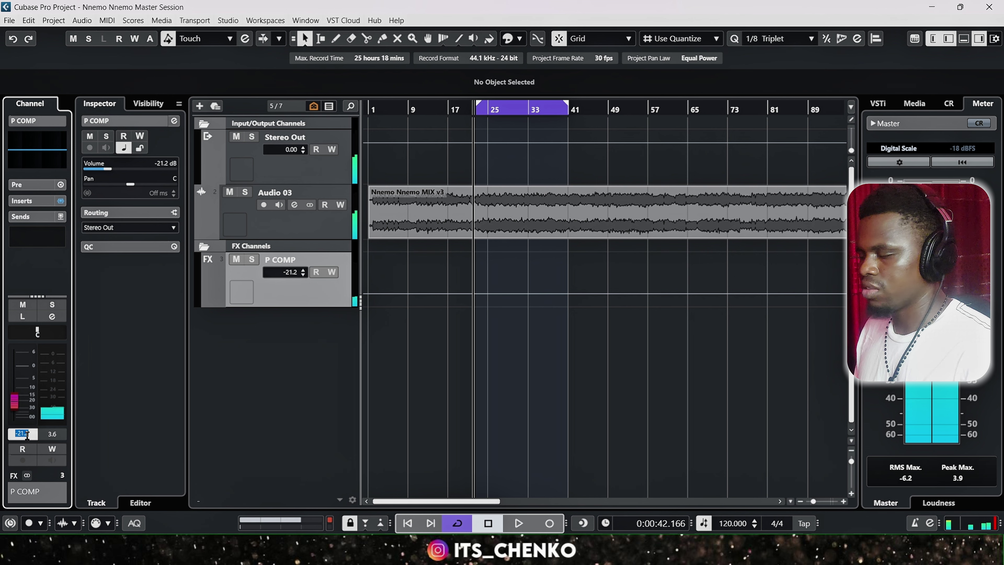
{"action": "type", "text": "-20"}
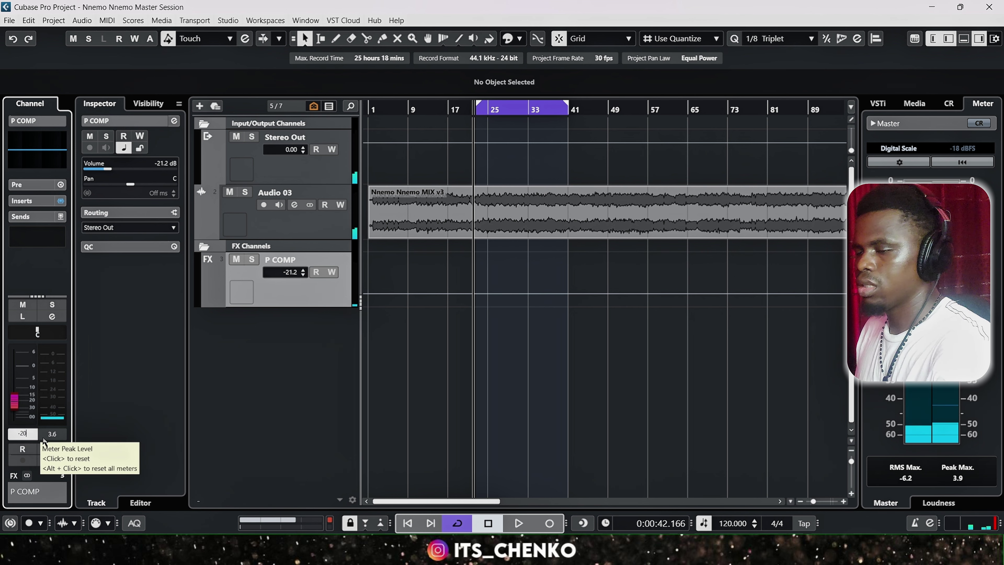
{"action": "left_click", "coordinate": [564, 372]}
Play the looped section to compare the master with P COMP muted and unmuted, leaving P COMP unmuted and playback stopped.
{"action": "key", "text": "space"}
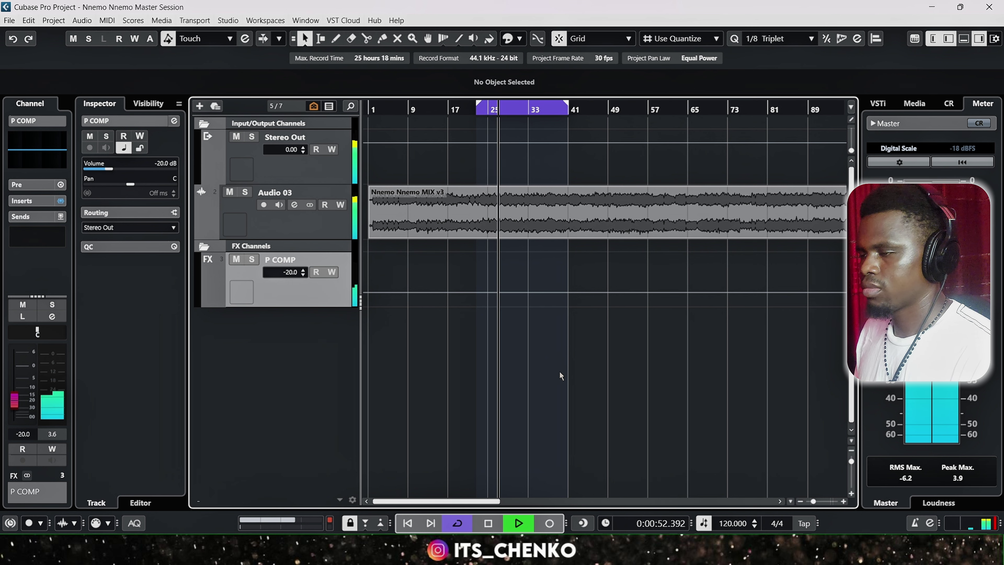
{"action": "left_click", "coordinate": [237, 259]}
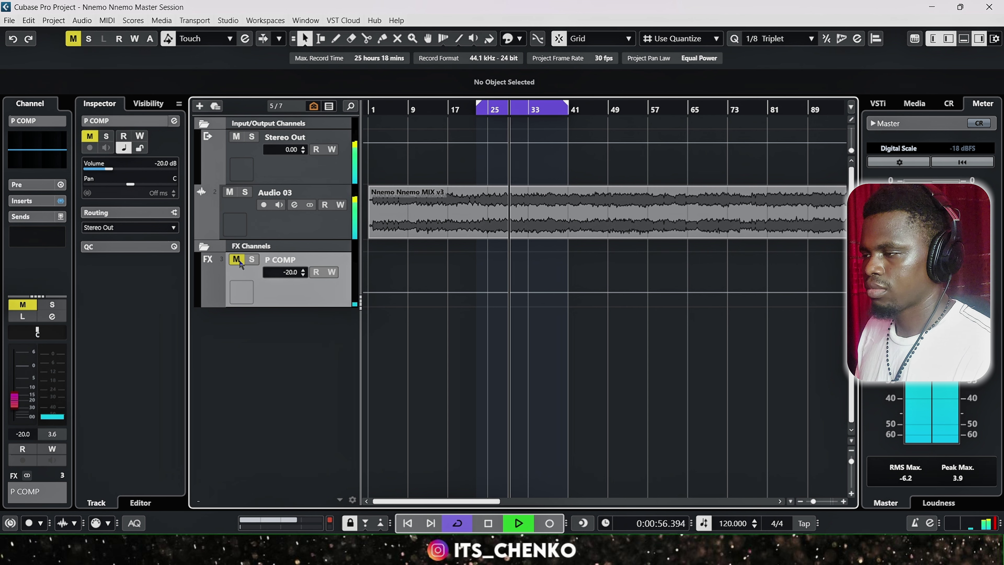
{"action": "left_click", "coordinate": [239, 262]}
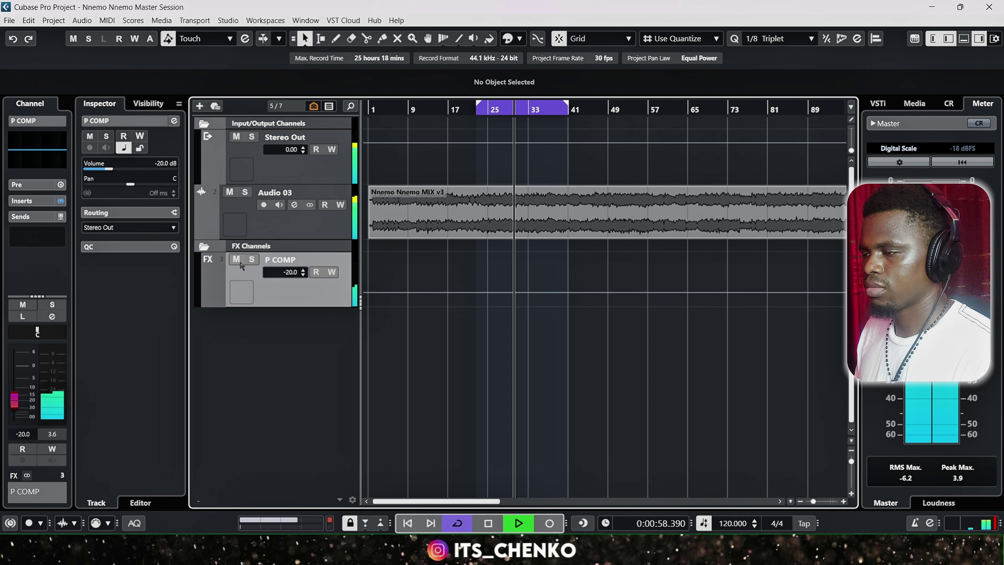
{"action": "key", "text": "space"}
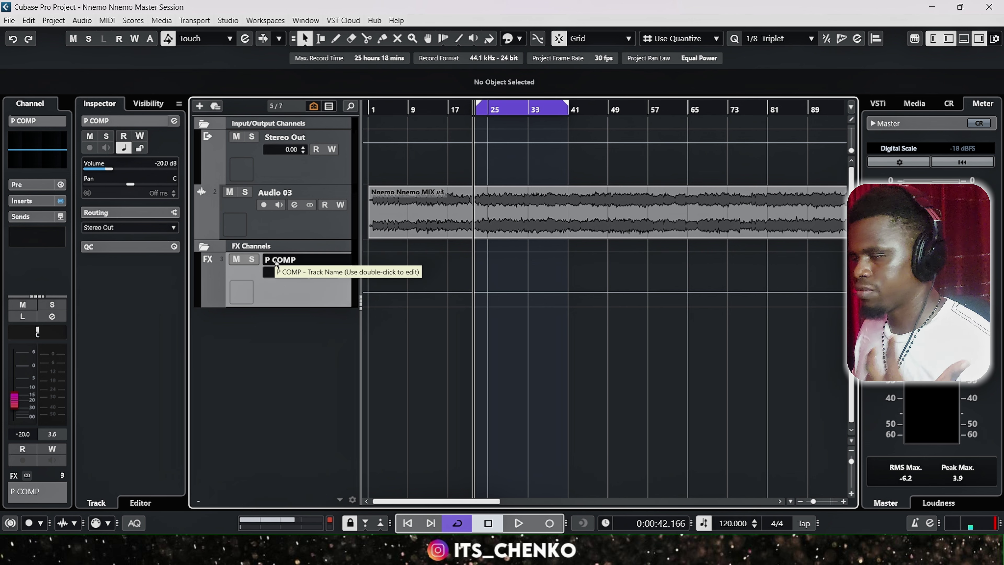
{"action": "key", "text": "space"}
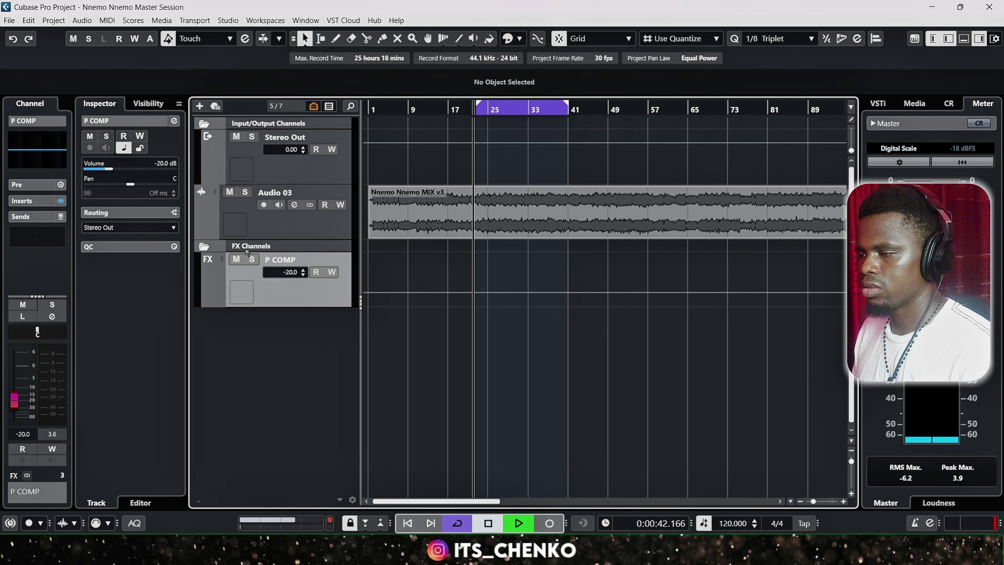
{"action": "left_click", "coordinate": [236, 259]}
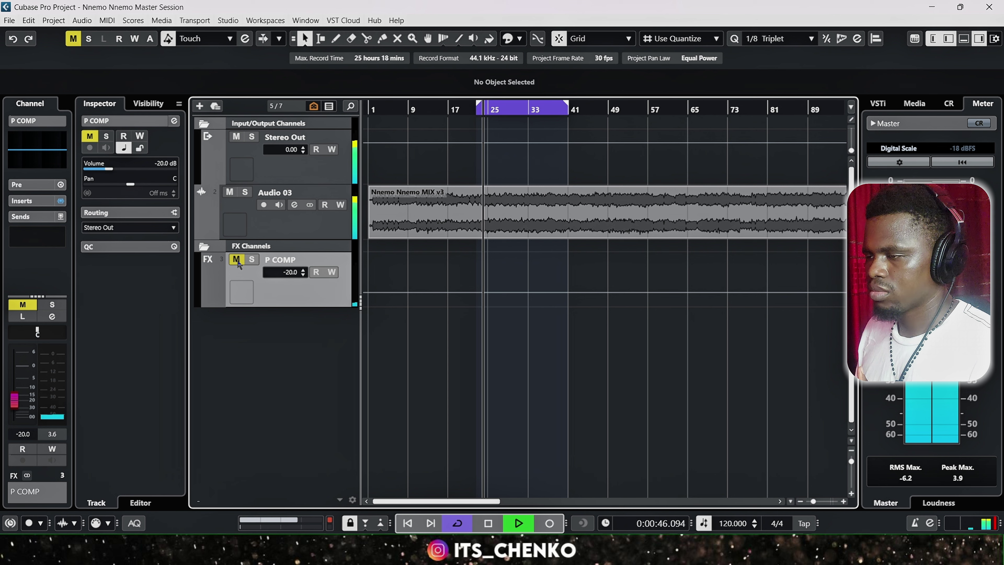
{"action": "left_click", "coordinate": [236, 259]}
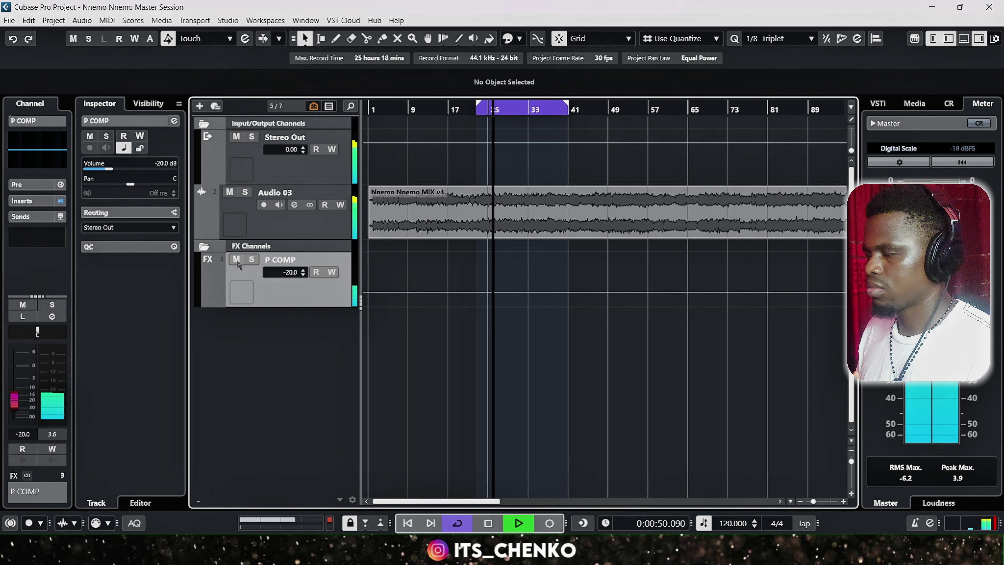
{"action": "key", "text": "space"}
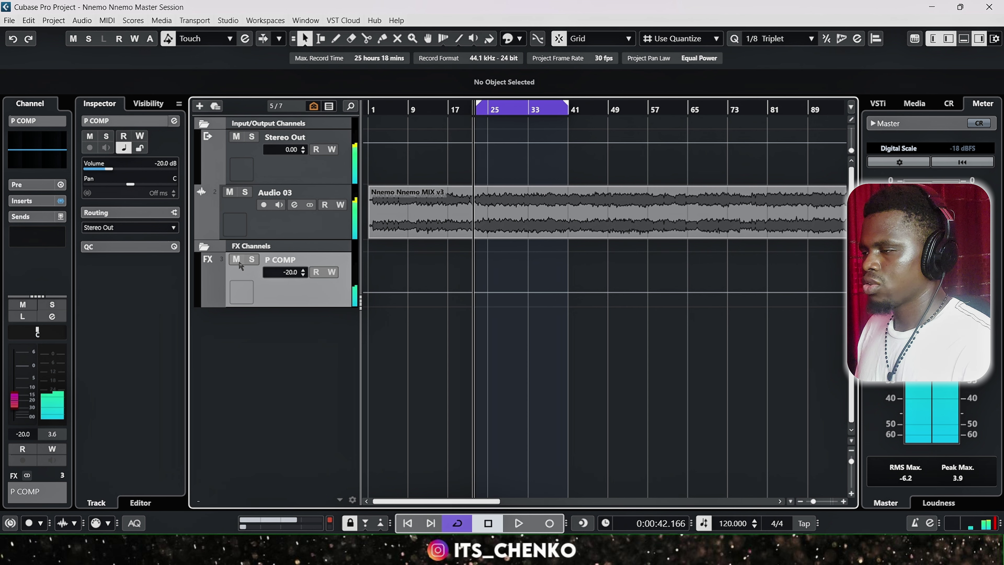
Move the loop range to start at about bar 41 and compare that section with P COMP muted and unmuted.
{"action": "left_click_drag", "start_coordinate": [531, 115], "coordinate": [621, 115]}
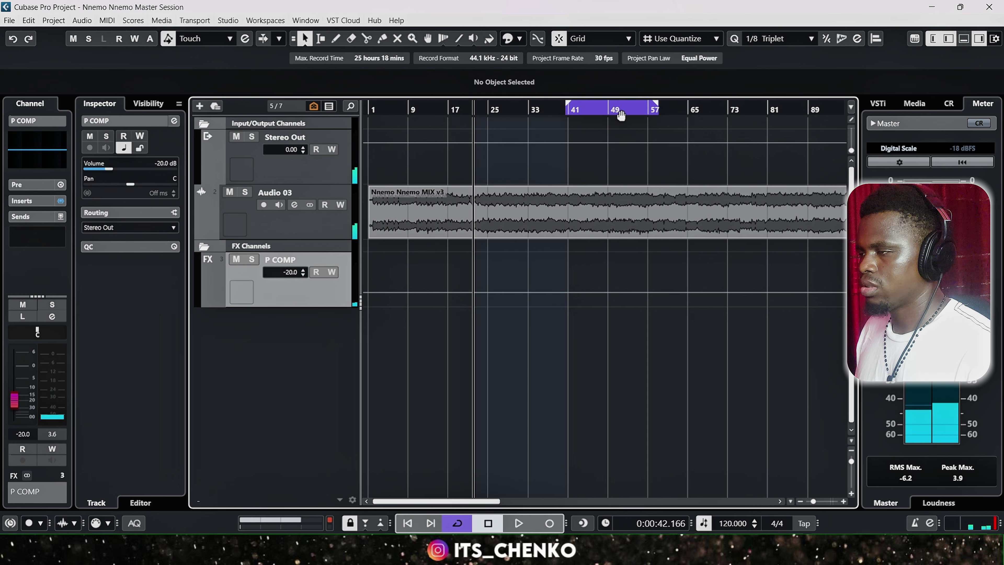
{"action": "key", "text": "space"}
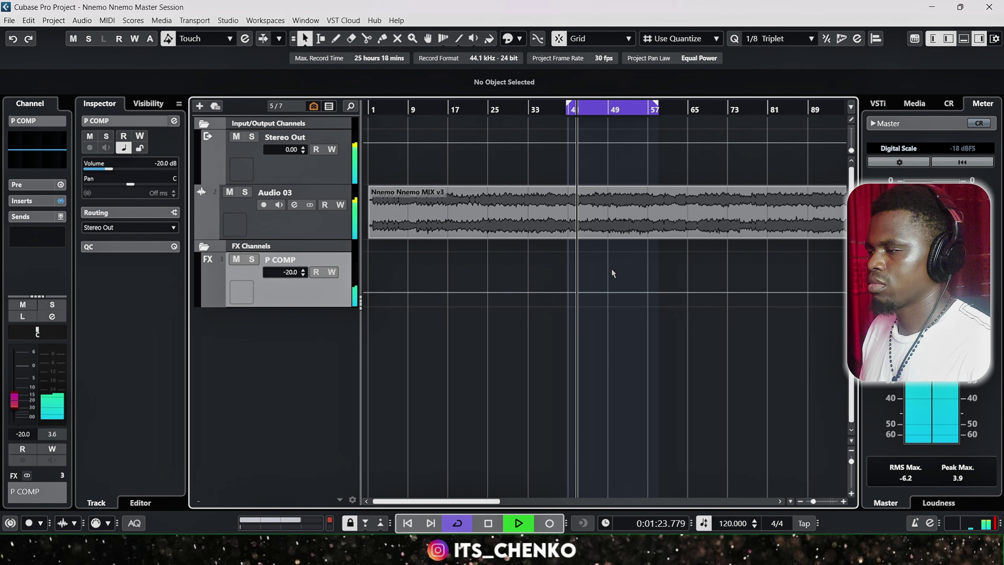
{"action": "scroll", "coordinate": [611, 268], "scroll_direction": "right", "scroll_amount": 3}
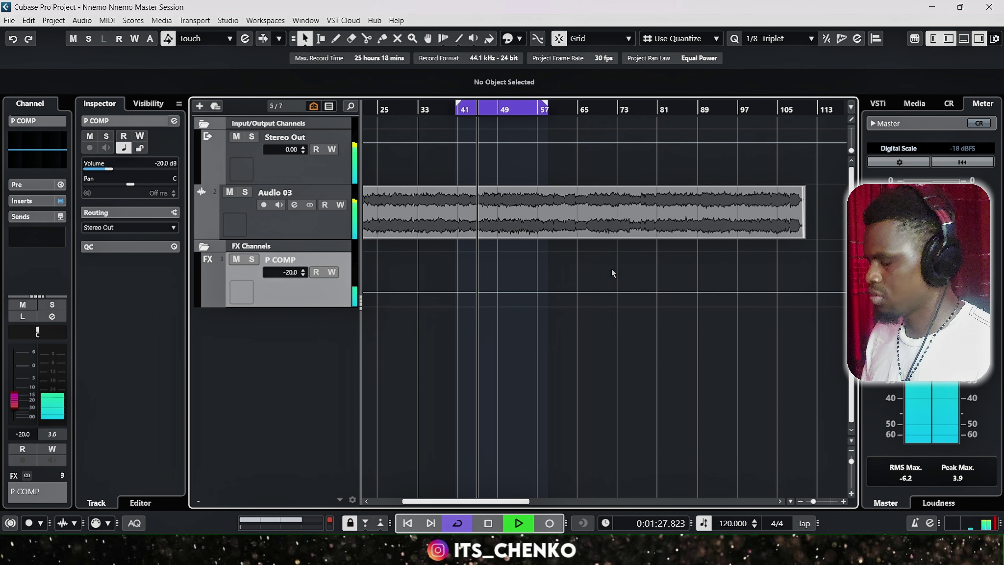
{"action": "left_click", "coordinate": [236, 260]}
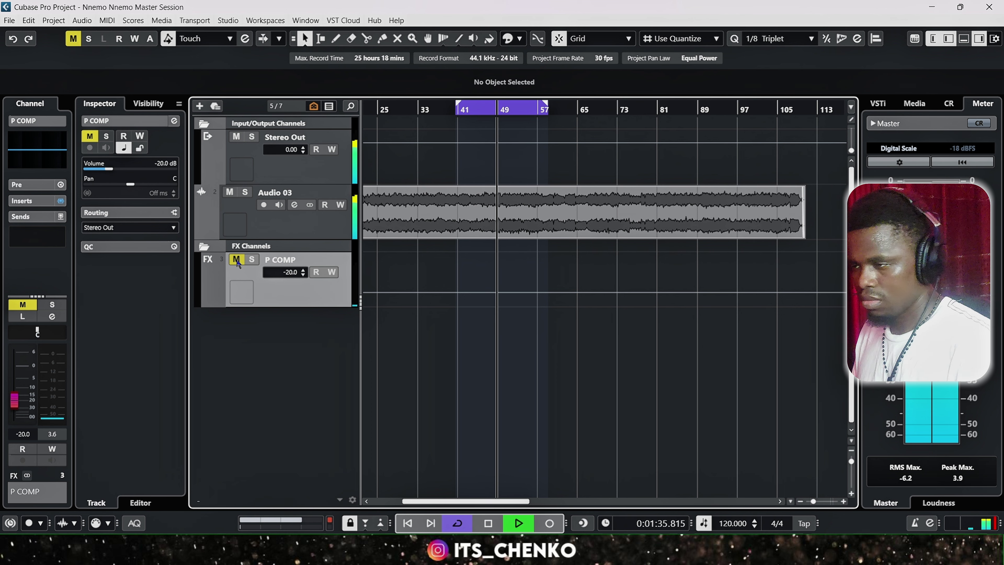
{"action": "left_click", "coordinate": [237, 262]}
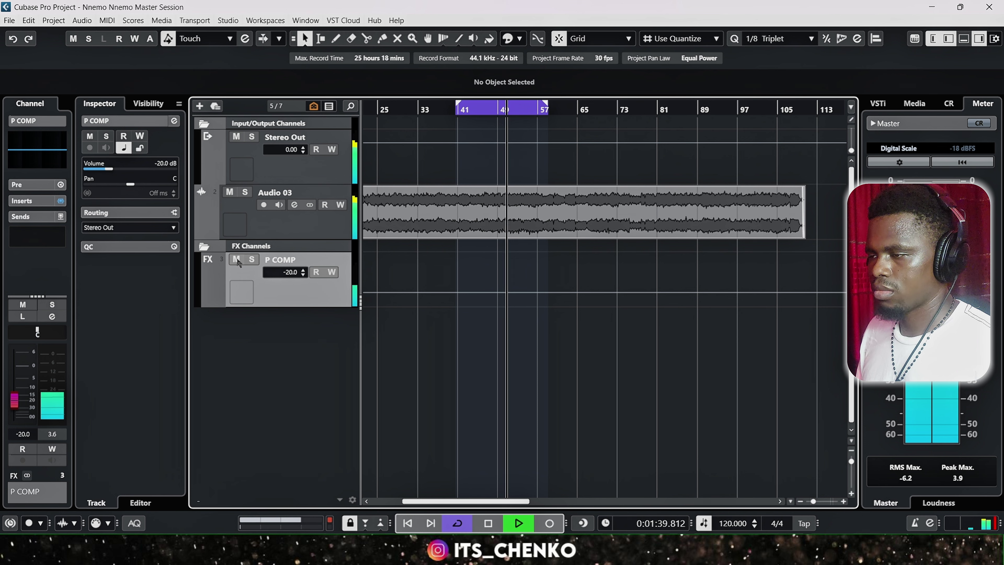
{"action": "left_click", "coordinate": [236, 259]}
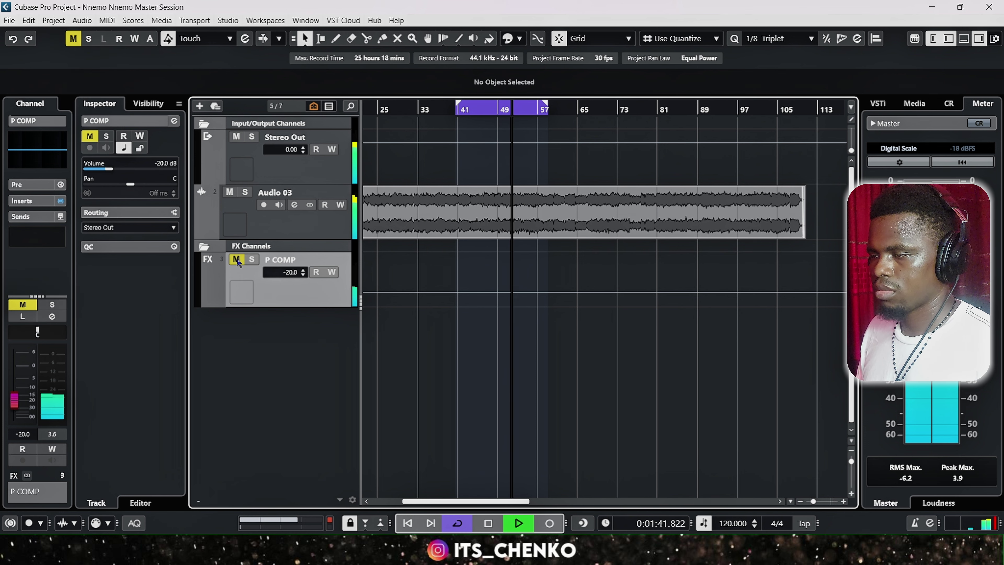
{"action": "left_click", "coordinate": [237, 260]}
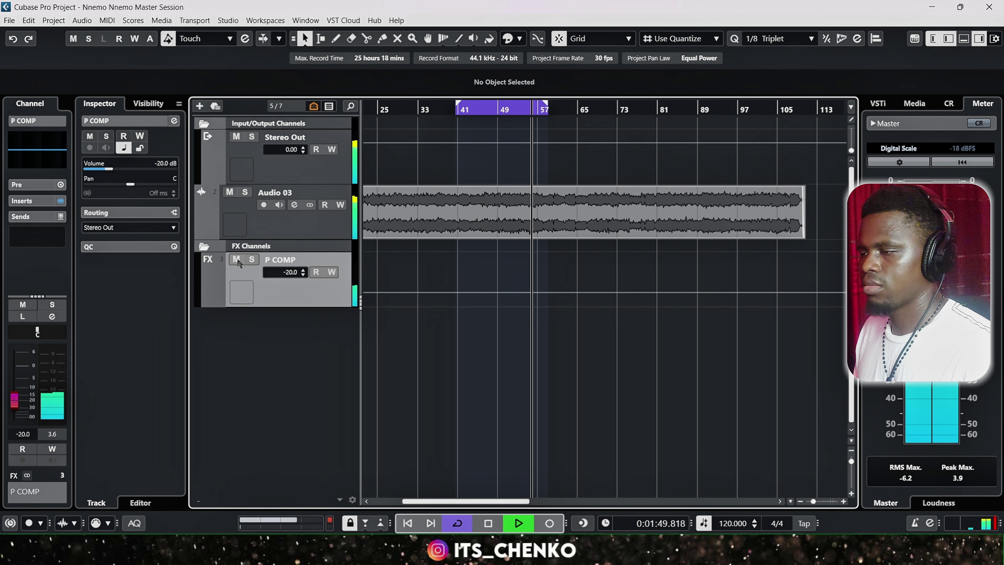
{"action": "key", "text": "space"}
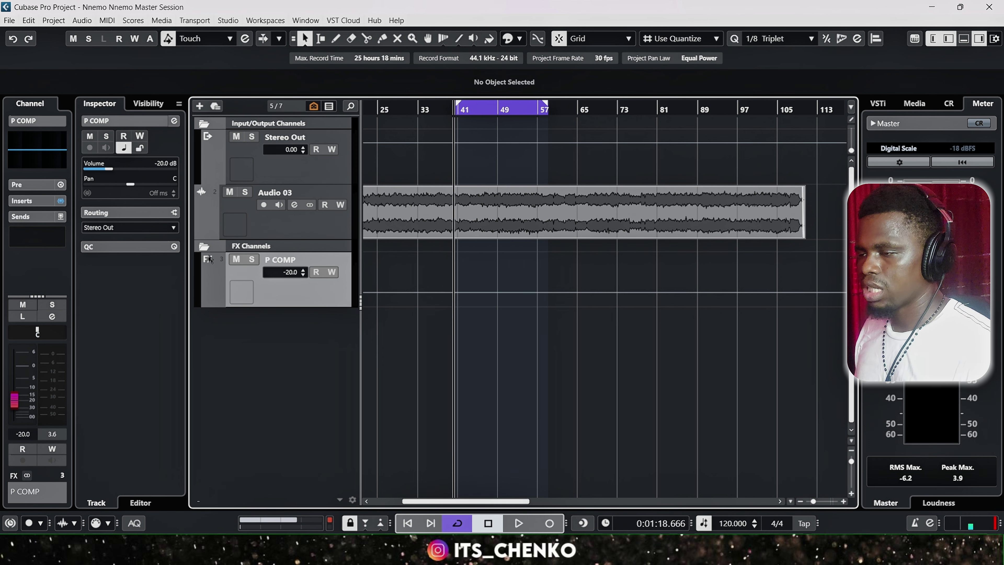
Collapse the FX Channels folder and activate the bx_clipper insert on Stereo Out with its window open.
{"action": "left_click", "coordinate": [203, 248]}
{"action": "left_click", "coordinate": [321, 175]}
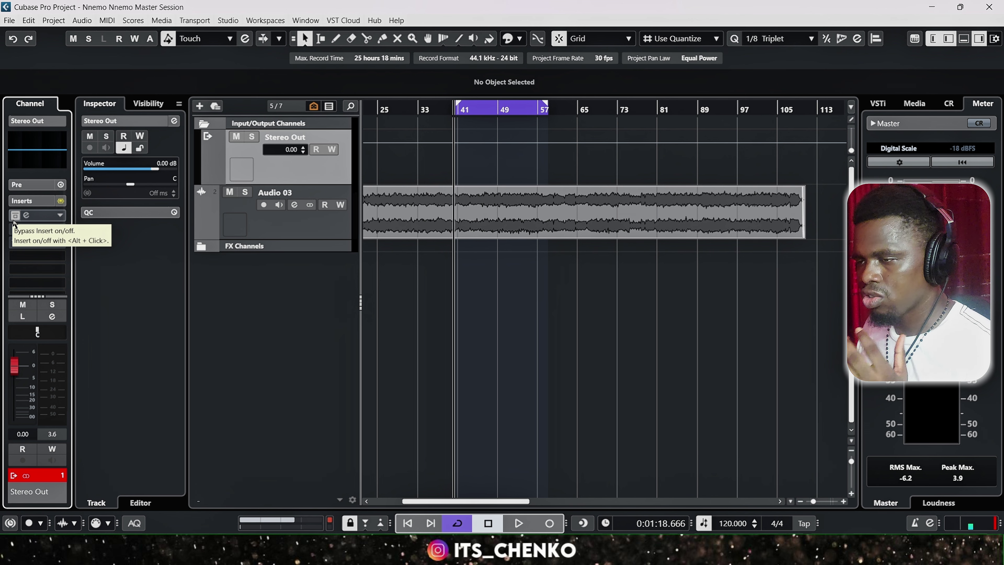
{"action": "left_click", "coordinate": [29, 215]}
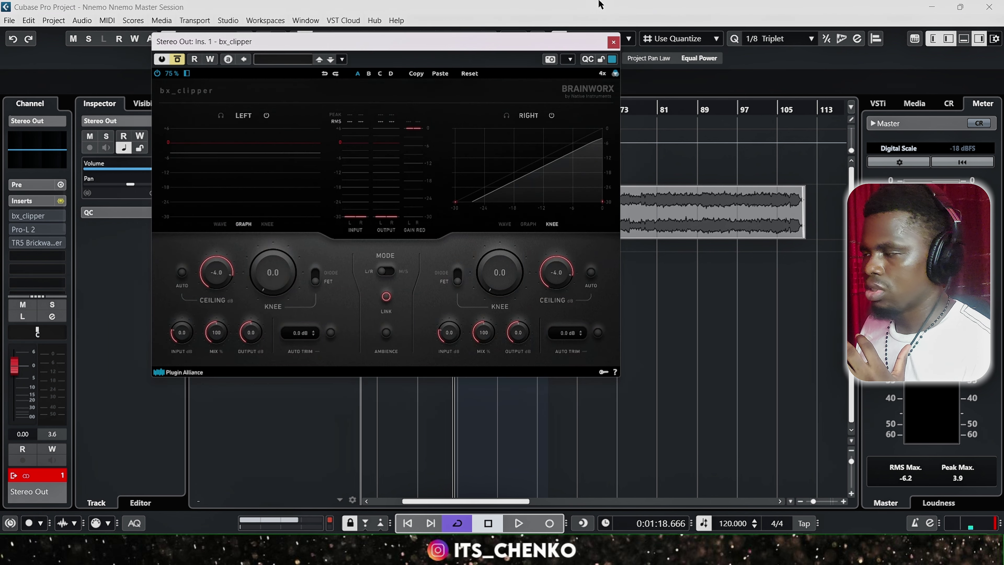
{"action": "left_click_drag", "start_coordinate": [491, 49], "coordinate": [615, 118]}
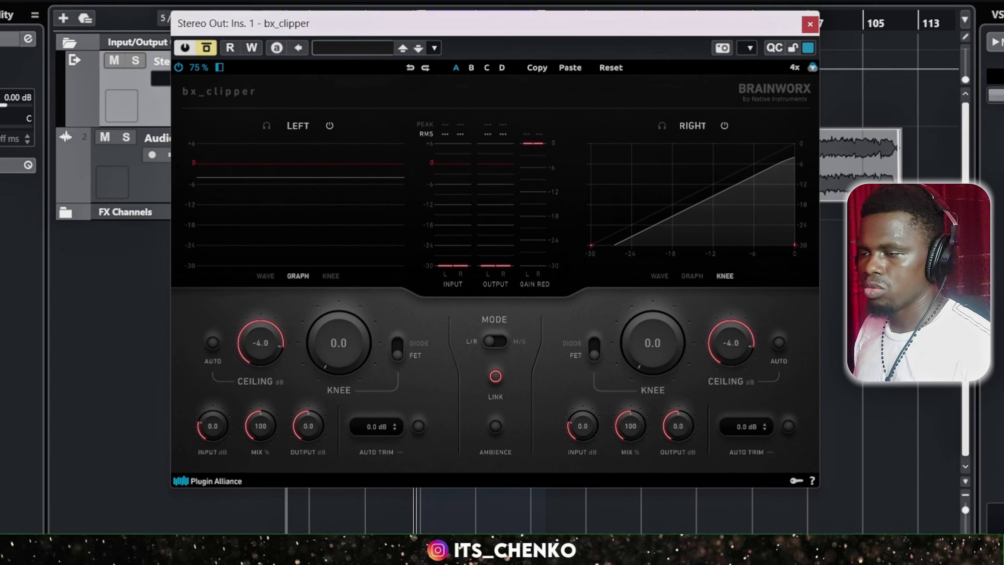
Audition the looped section through bx_clipper while watching its meters, ending with playback stopped and its window closed.
{"action": "key", "text": "space"}
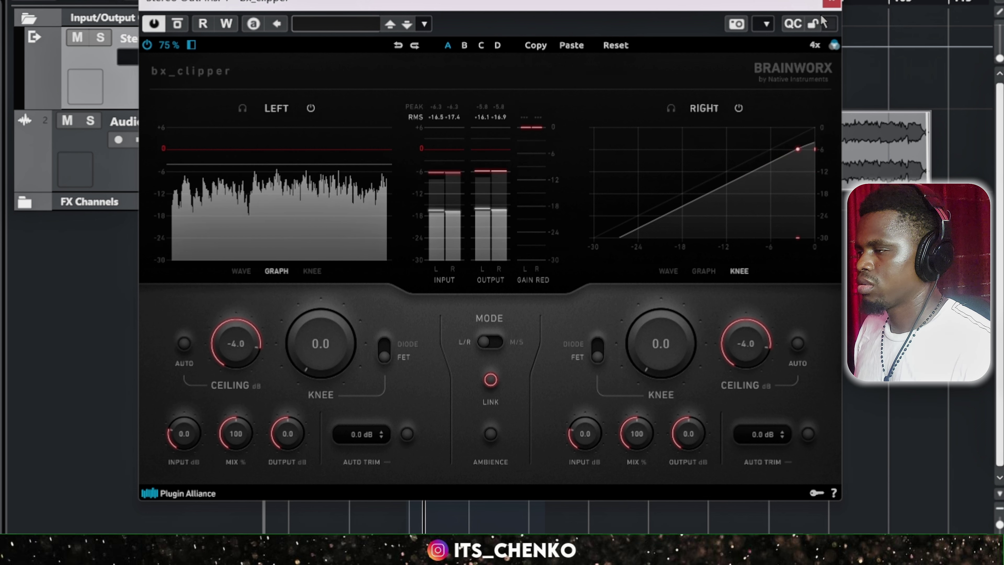
{"action": "left_click_drag", "start_coordinate": [799, 4], "coordinate": [800, 29]}
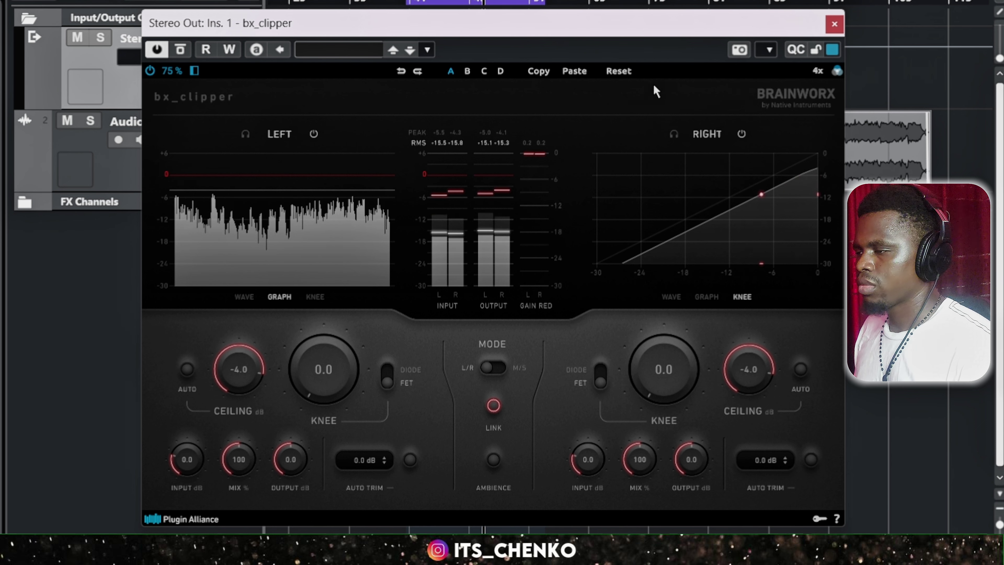
{"action": "key", "text": "space"}
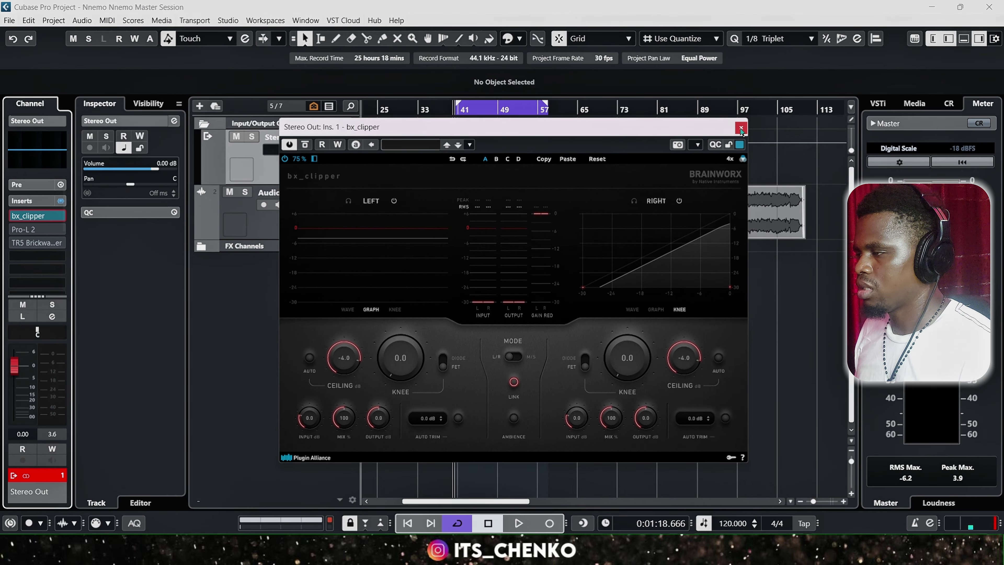
{"action": "left_click", "coordinate": [757, 109]}
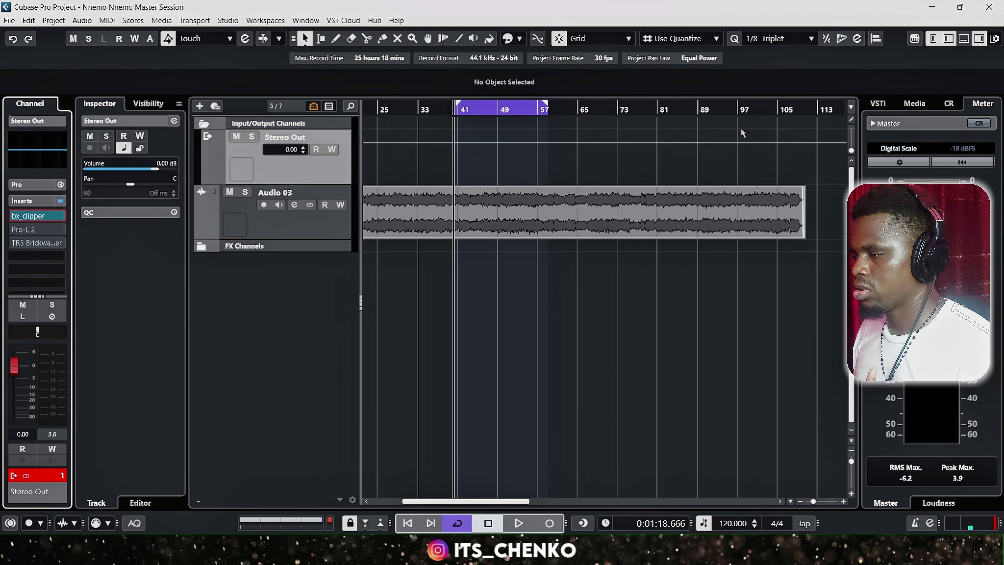
Activate the Pro-L 2 insert on Stereo Out and examine its attack, release, True Peak Limiting and output level settings.
{"action": "left_click", "coordinate": [27, 229]}
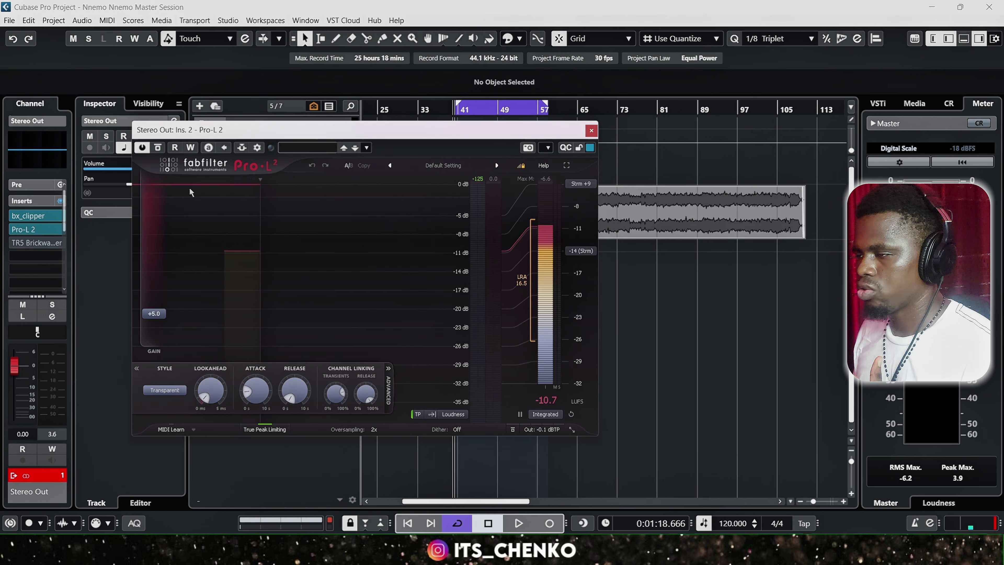
{"action": "left_click_drag", "start_coordinate": [288, 135], "coordinate": [440, 132]}
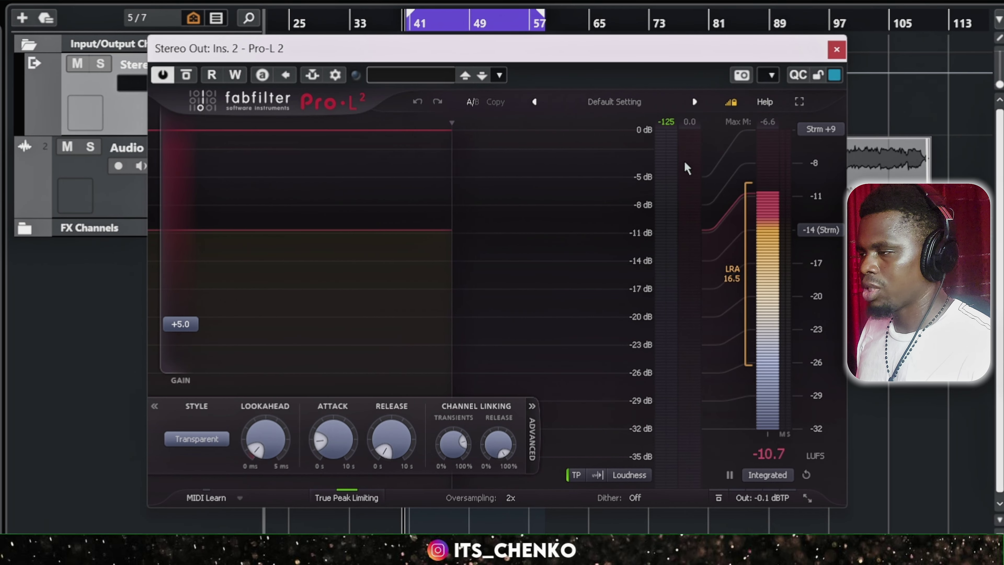
{"action": "mouse_move", "coordinate": [687, 164]}
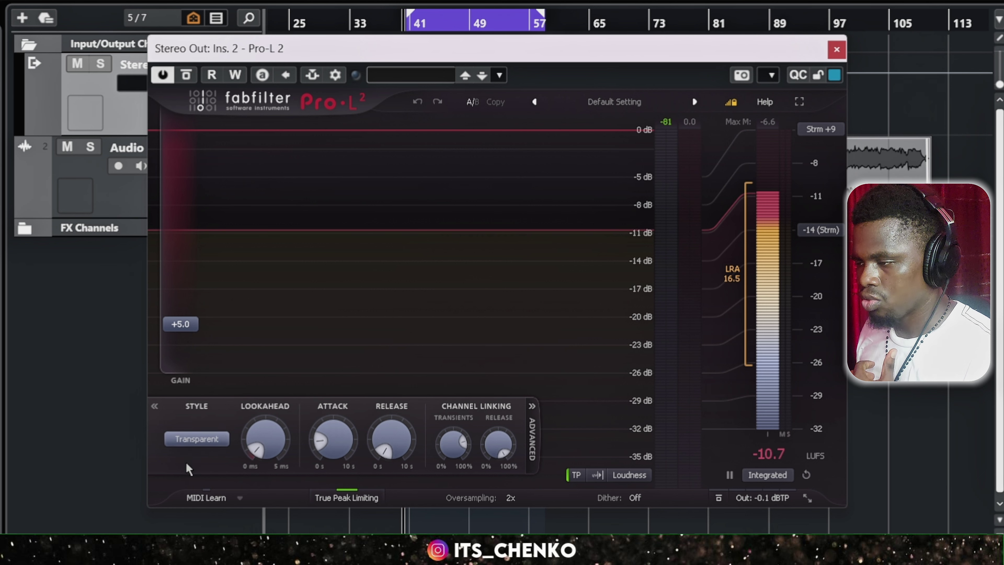
{"action": "mouse_move", "coordinate": [345, 440]}
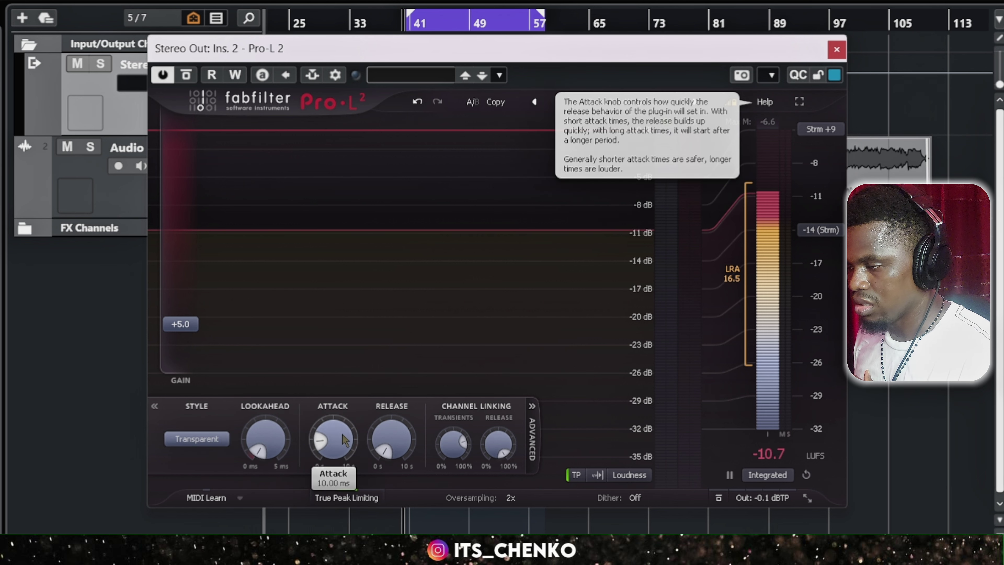
{"action": "mouse_move", "coordinate": [395, 446]}
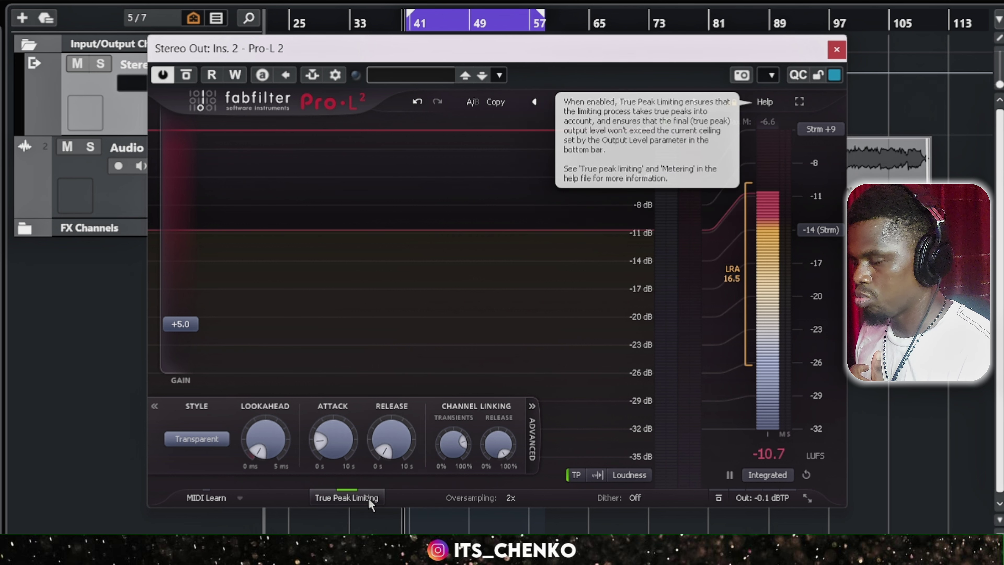
{"action": "mouse_move", "coordinate": [772, 508]}
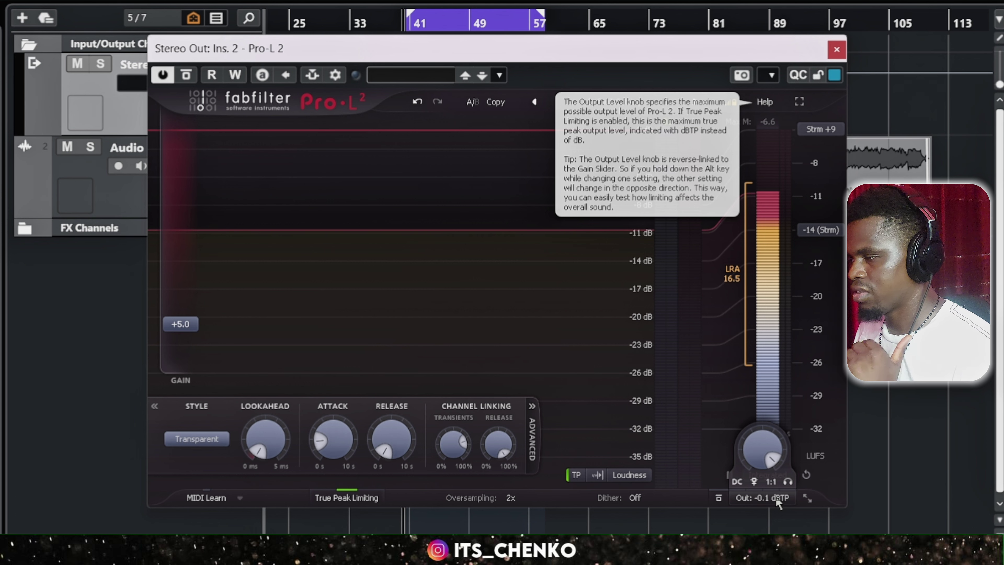
Audition the looped section through Pro-L 2 while watching its gain reduction, ending with playback stopped and its window closed.
{"action": "key", "text": "space"}
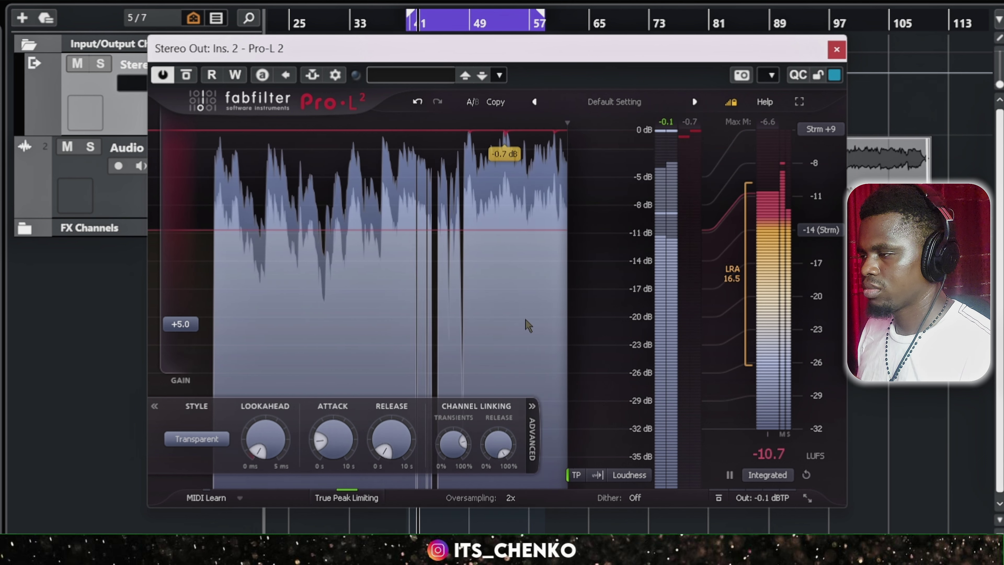
{"action": "key", "text": "space"}
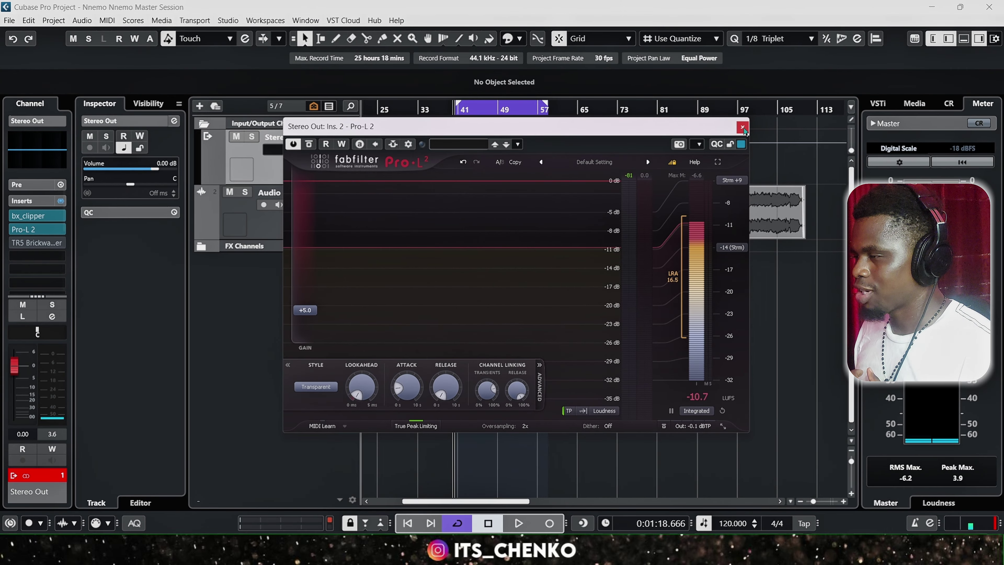
{"action": "left_click", "coordinate": [742, 128]}
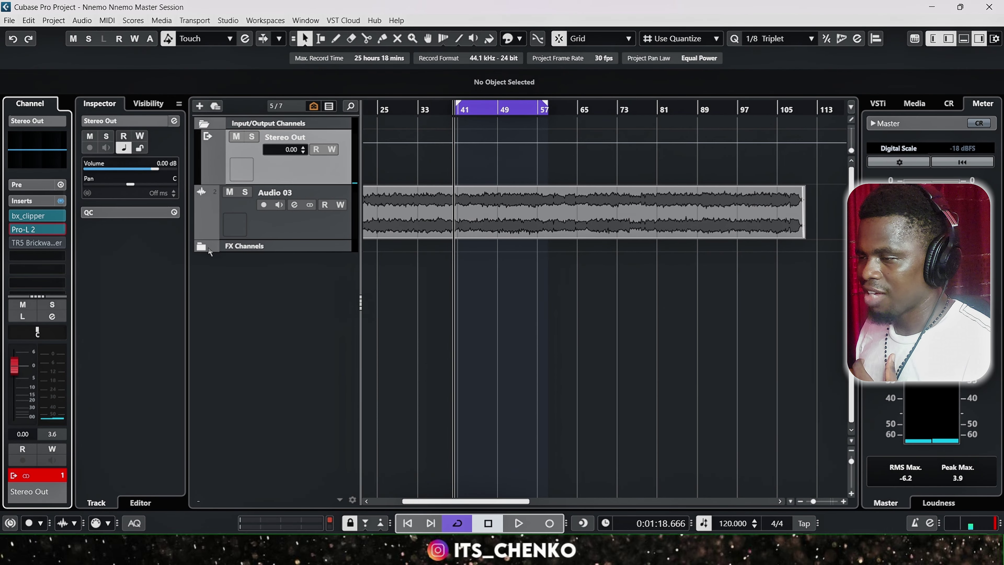
Expand the FX Channels folder and review the insert chains of P COMP and Audio 03.
{"action": "left_click", "coordinate": [204, 248]}
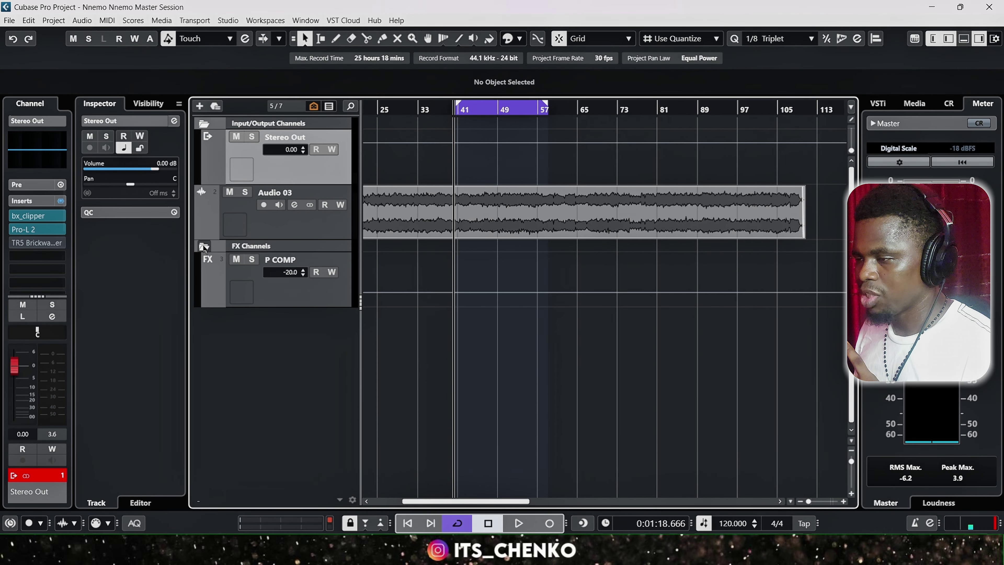
{"action": "left_click", "coordinate": [275, 300]}
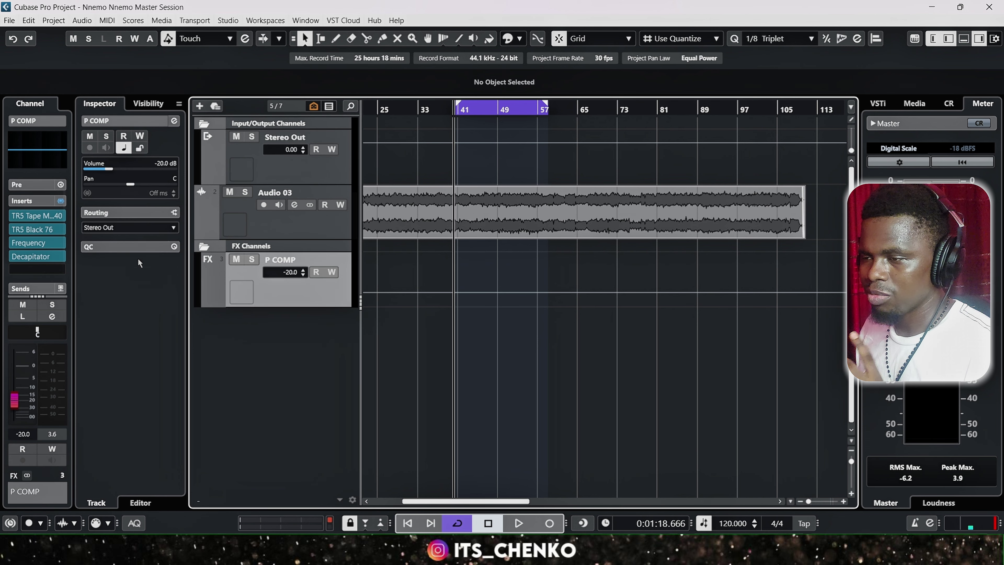
{"action": "left_click", "coordinate": [38, 201]}
{"action": "left_click", "coordinate": [321, 226]}
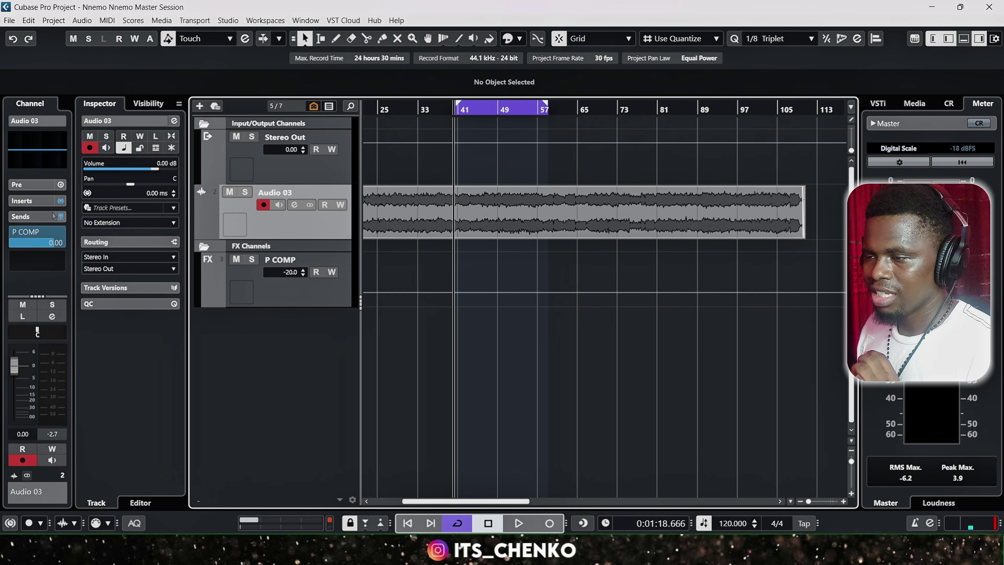
{"action": "left_click", "coordinate": [38, 200]}
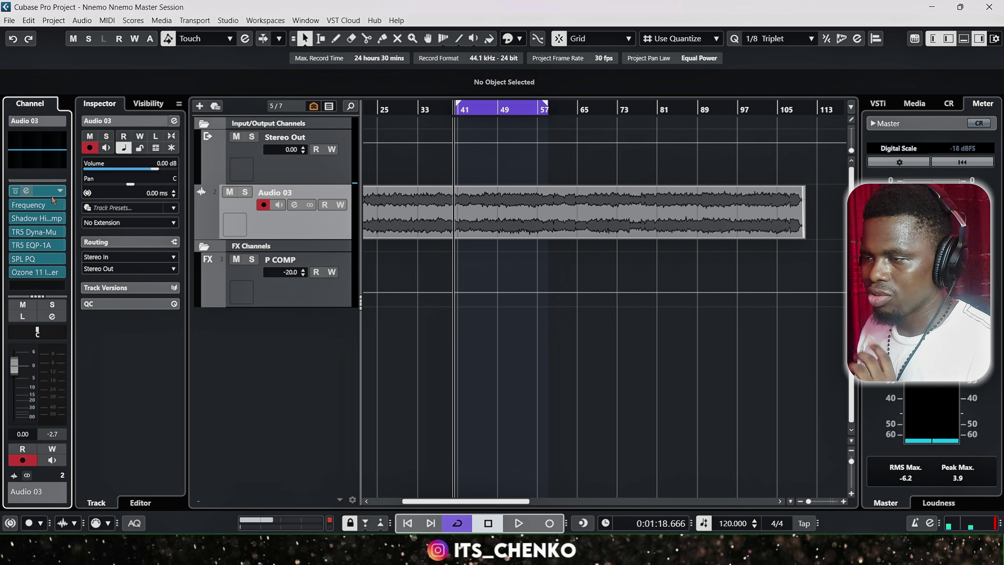
Return to Stereo Out and review the bx_clipper and Pro-L 2 plug-in windows, closing each one.
{"action": "key", "text": "Up"}
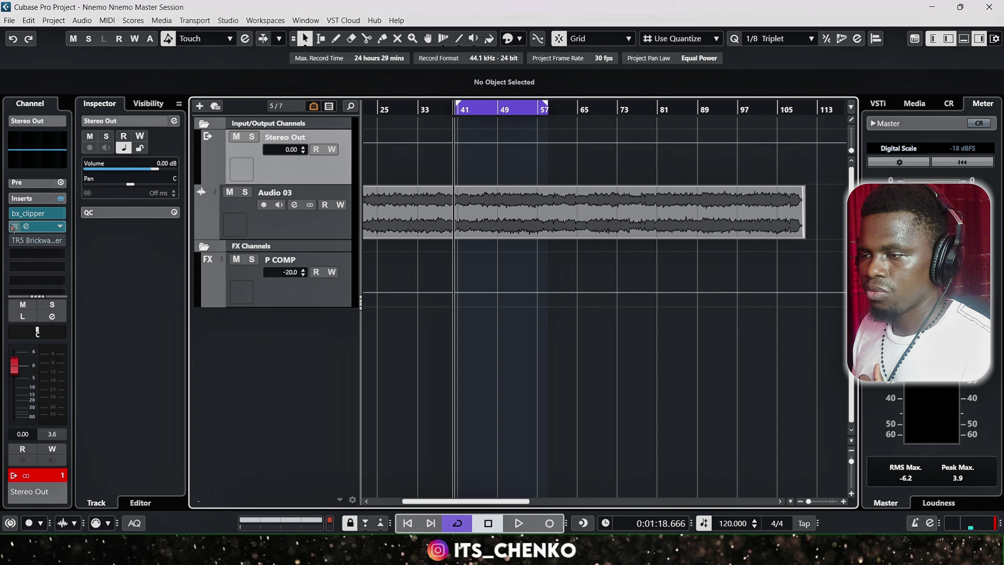
{"action": "left_click", "coordinate": [27, 213]}
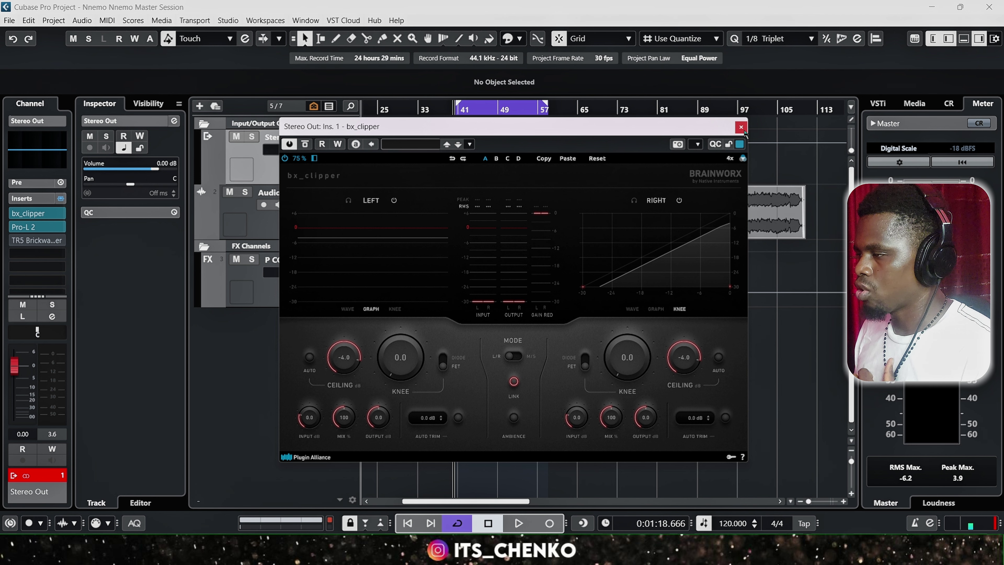
{"action": "left_click", "coordinate": [741, 127]}
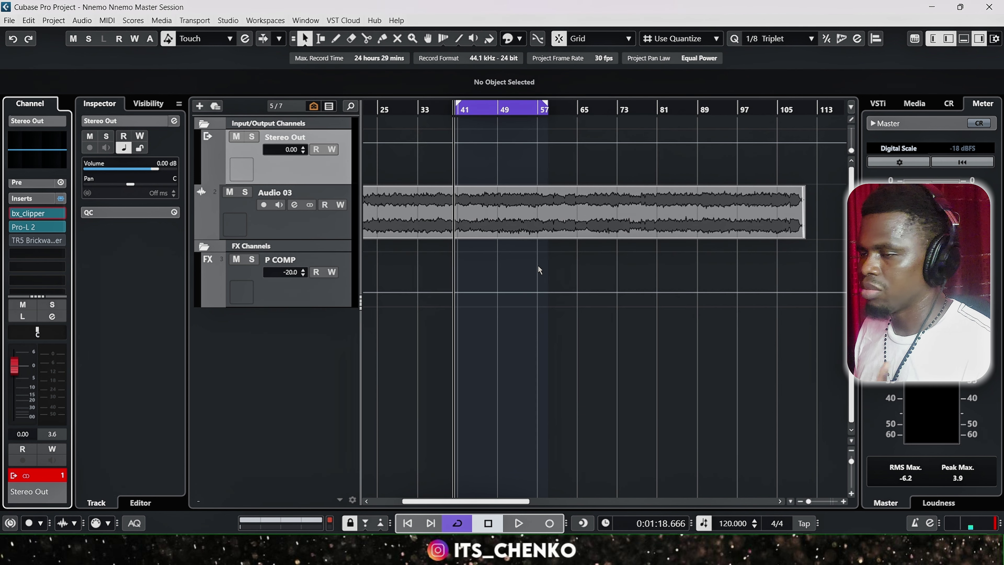
{"action": "left_click", "coordinate": [31, 229]}
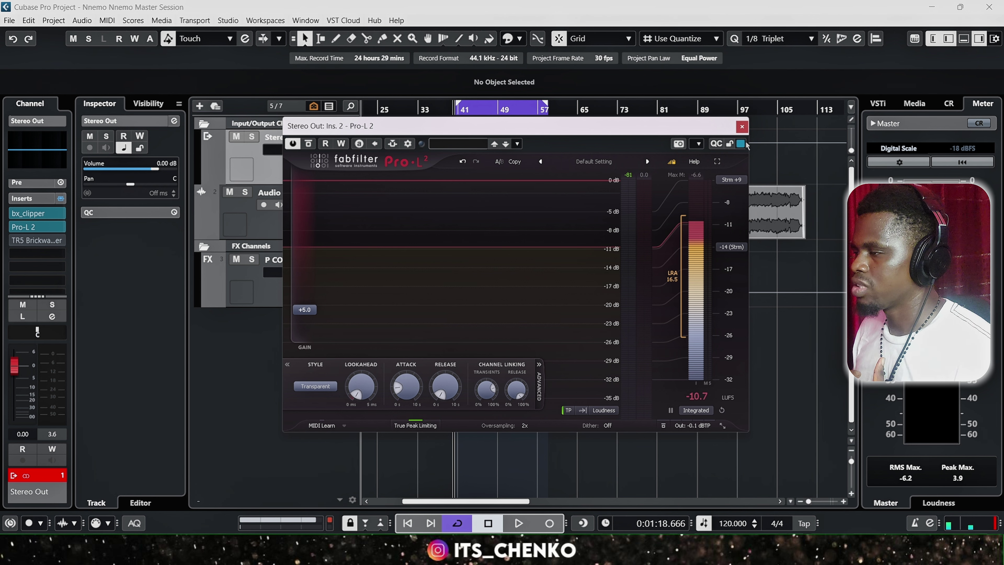
{"action": "left_click", "coordinate": [742, 127]}
Play the looped section again and check Pro-L 2's limiting and loudness meters, then stop and close its window.
{"action": "key", "text": "space"}
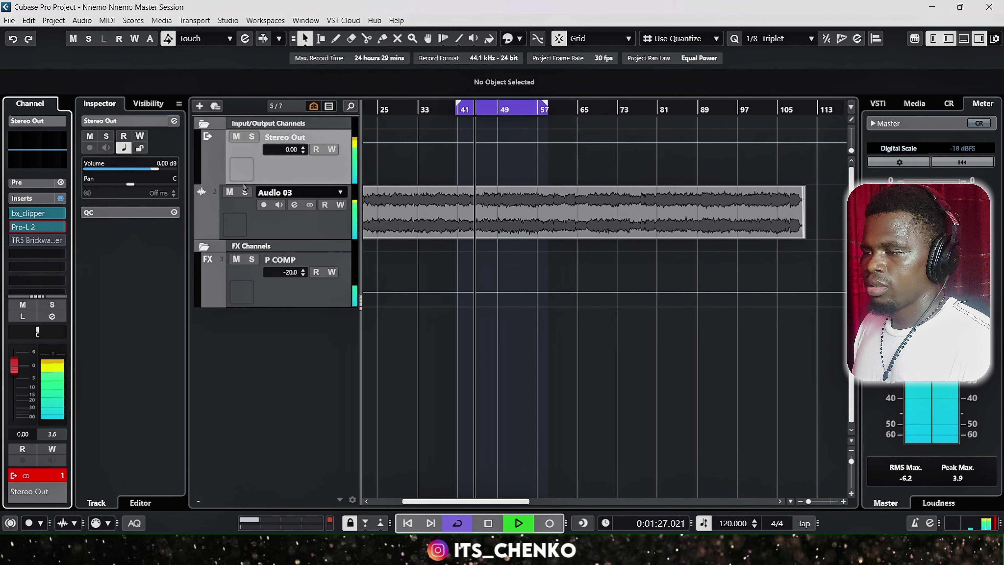
{"action": "left_click", "coordinate": [27, 226]}
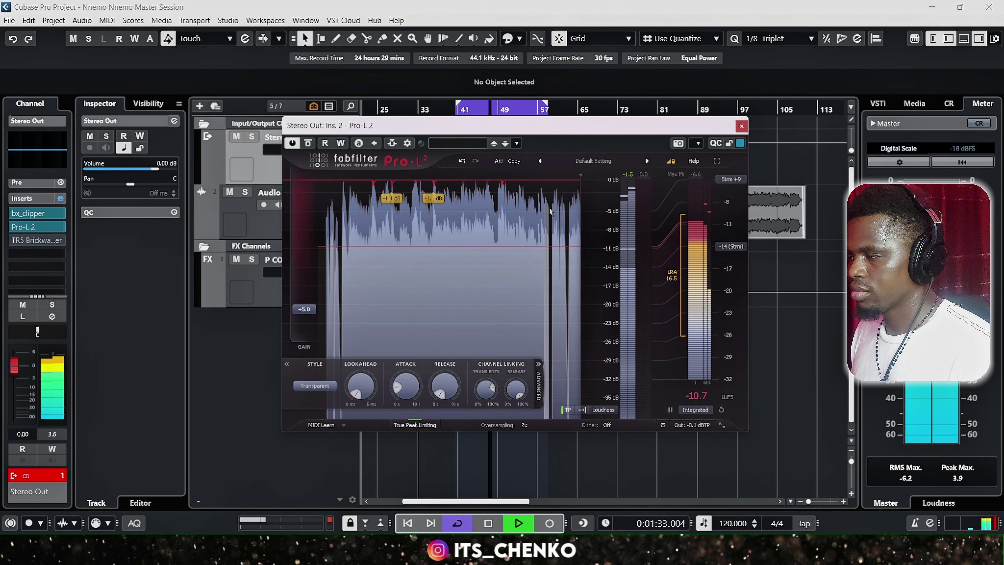
{"action": "key", "text": "space"}
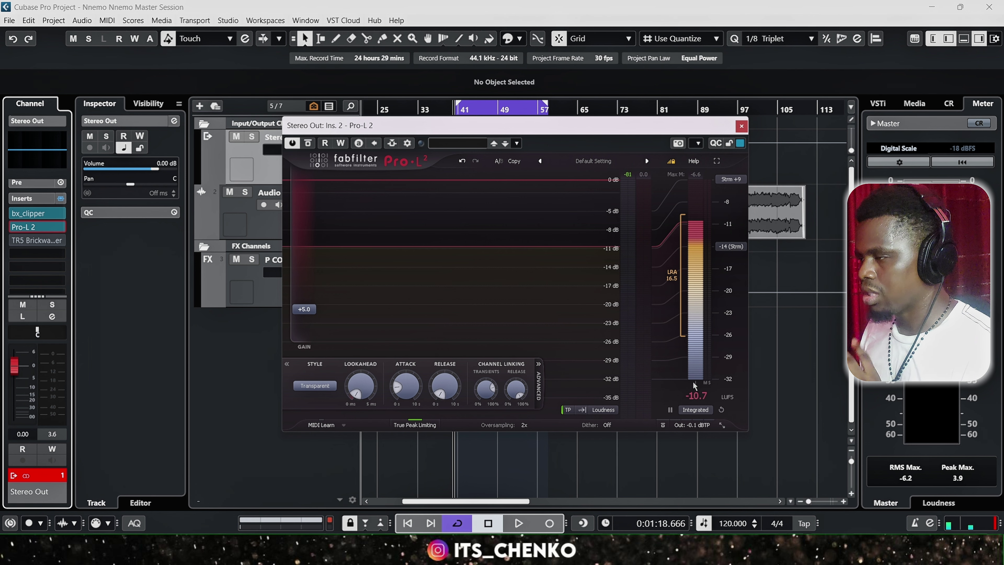
{"action": "left_click", "coordinate": [741, 127]}
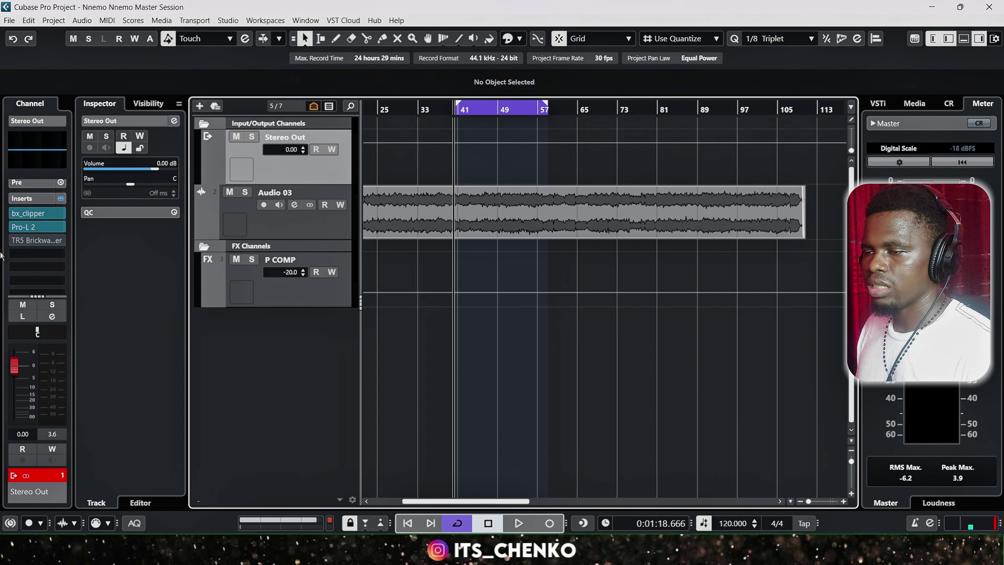
Activate the TR5 Brickwall Limiter insert on Stereo Out, play the loop briefly and move its window clear of the tracks.
{"action": "left_click", "coordinate": [30, 240]}
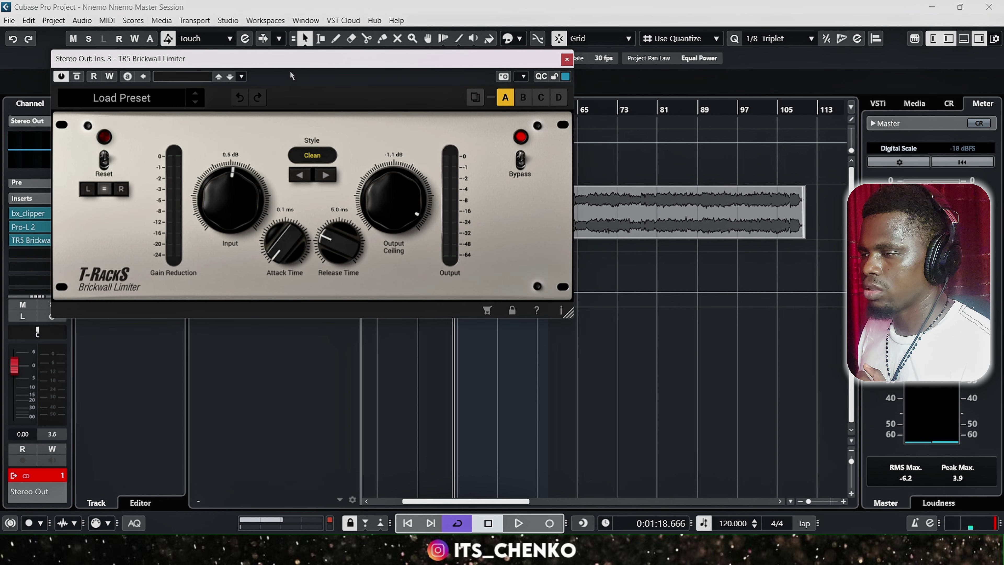
{"action": "left_click_drag", "start_coordinate": [292, 76], "coordinate": [503, 135]}
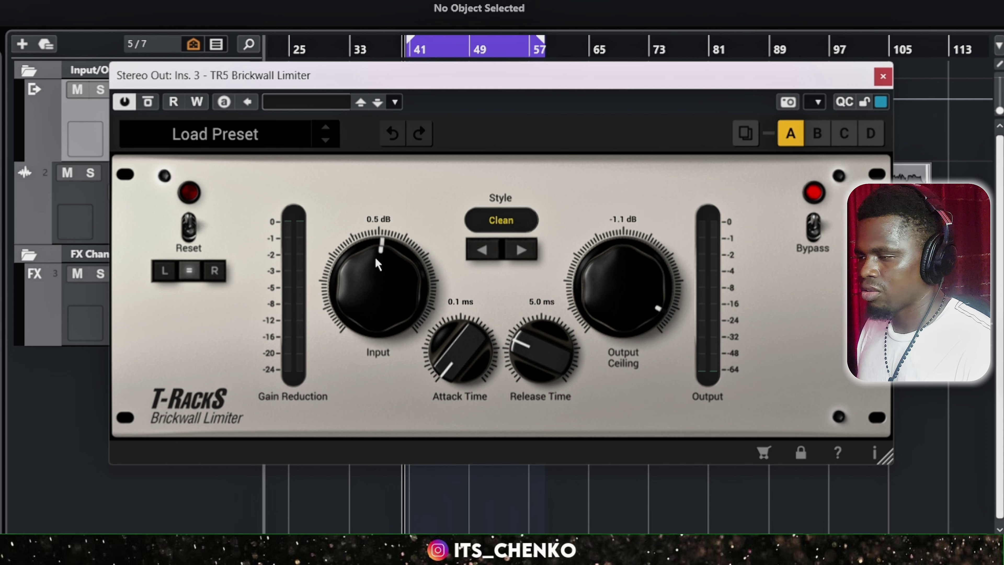
{"action": "key", "text": "space"}
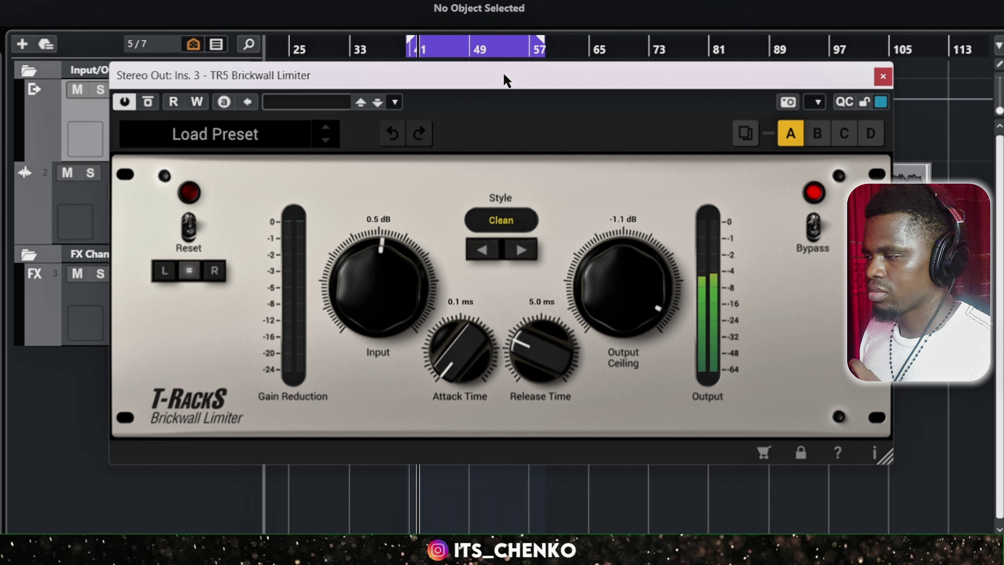
{"action": "left_click_drag", "start_coordinate": [522, 87], "coordinate": [522, 256]}
{"action": "key", "text": "space"}
{"action": "scroll", "coordinate": [608, 127], "scroll_direction": "down", "scroll_amount": 1}
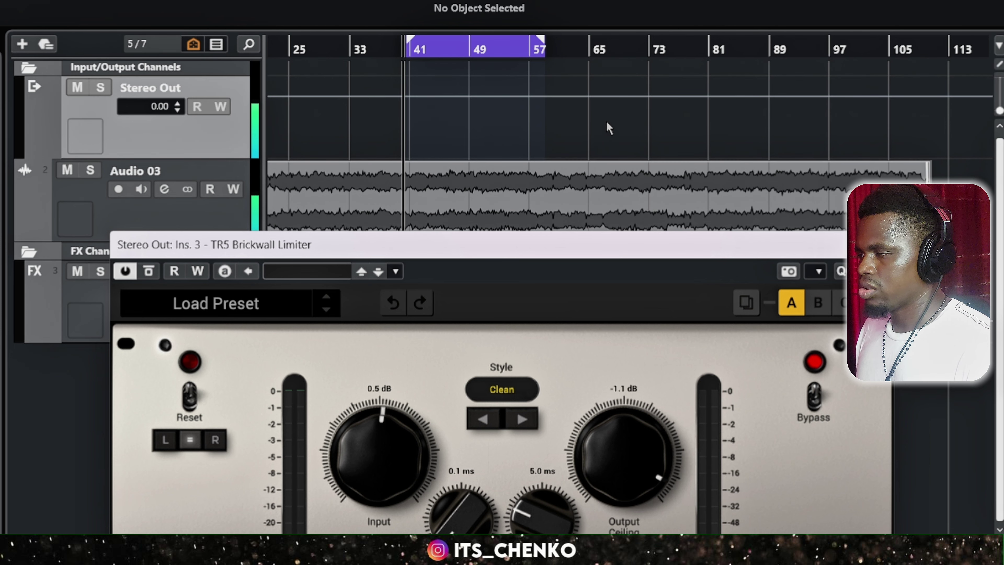
{"action": "left_click_drag", "start_coordinate": [698, 251], "coordinate": [699, 323]}
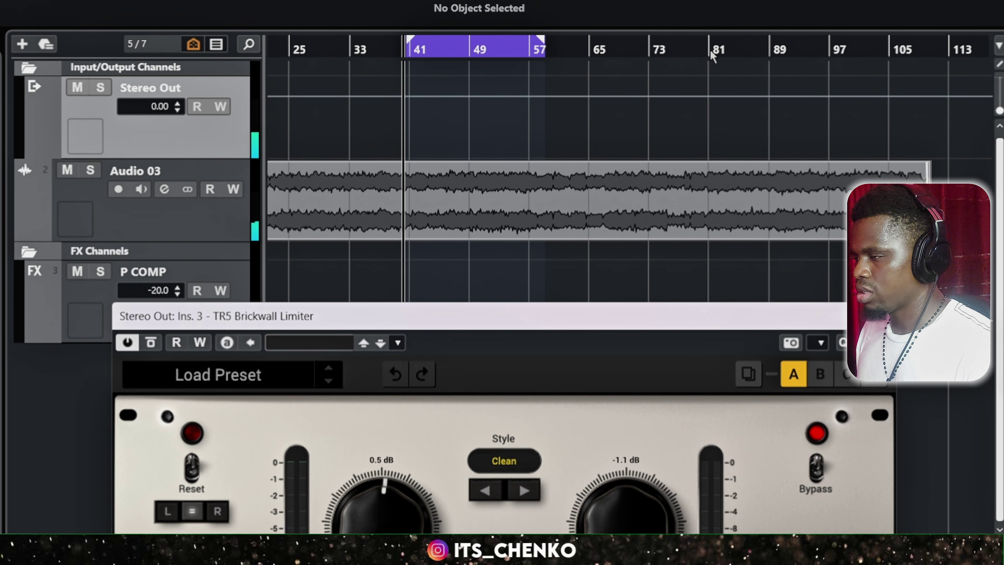
Play the song from about bar 81 while watching the TR5 Brickwall Limiter's meters, then stop and close its window.
{"action": "left_click", "coordinate": [708, 51]}
{"action": "key", "text": "space"}
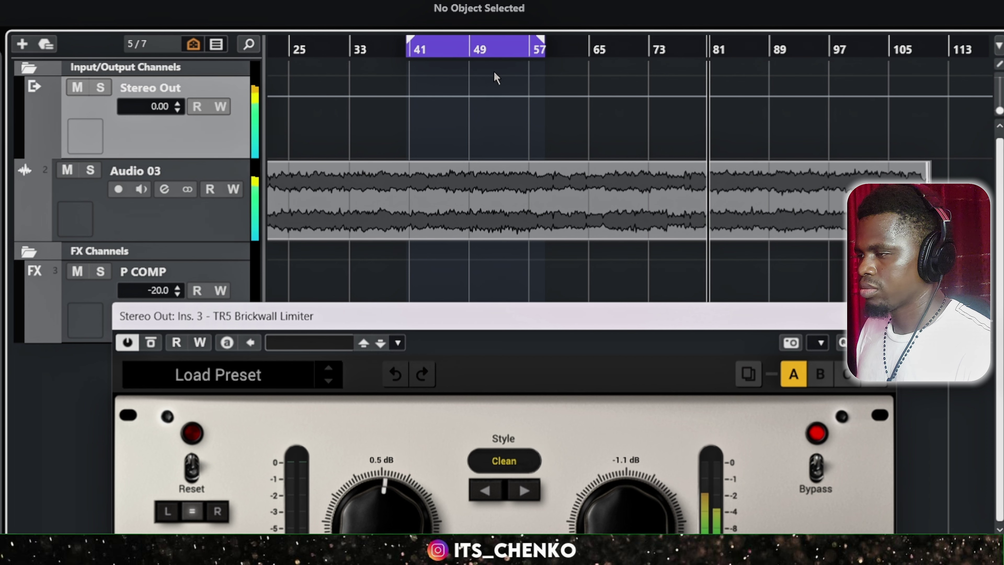
{"action": "left_click_drag", "start_coordinate": [672, 325], "coordinate": [705, 95]}
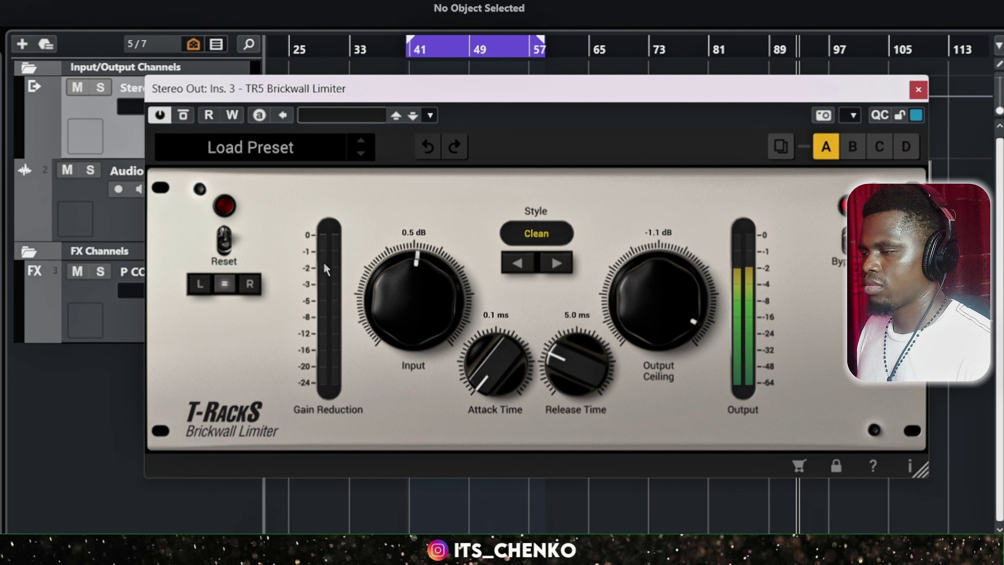
{"action": "key", "text": "space"}
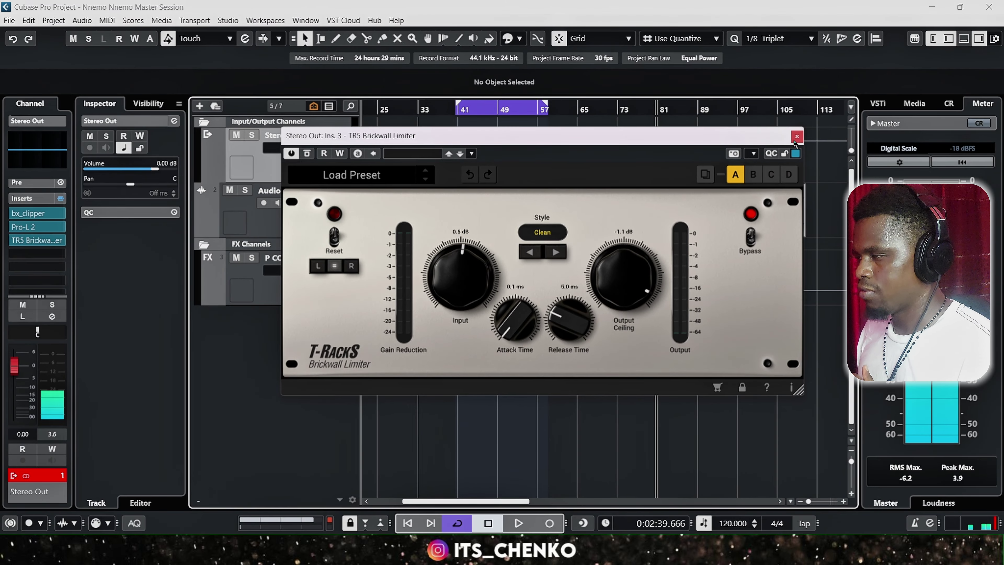
{"action": "left_click", "coordinate": [796, 136]}
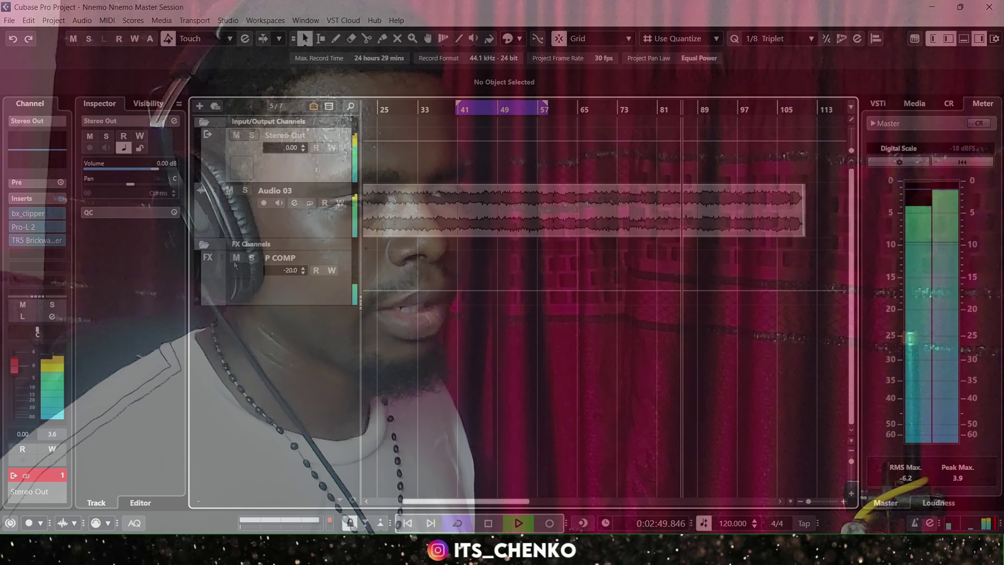
Select the Audio 03 track during playback to show its insert chain.
{"action": "left_click", "coordinate": [285, 224]}
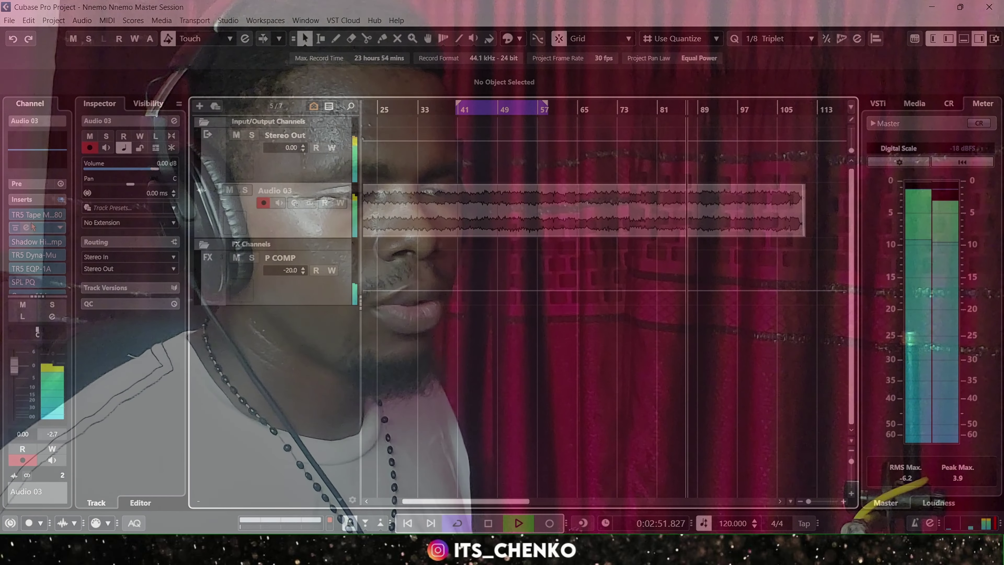